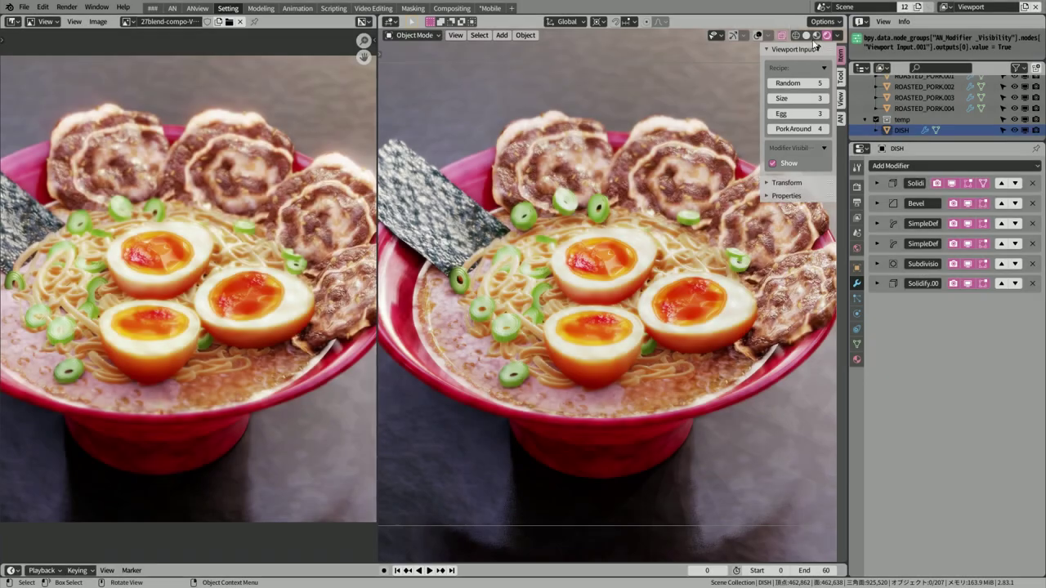
- Switch to Solid shading, toggle the dish's modifier display, and hide everything but the dish
click(805, 36)
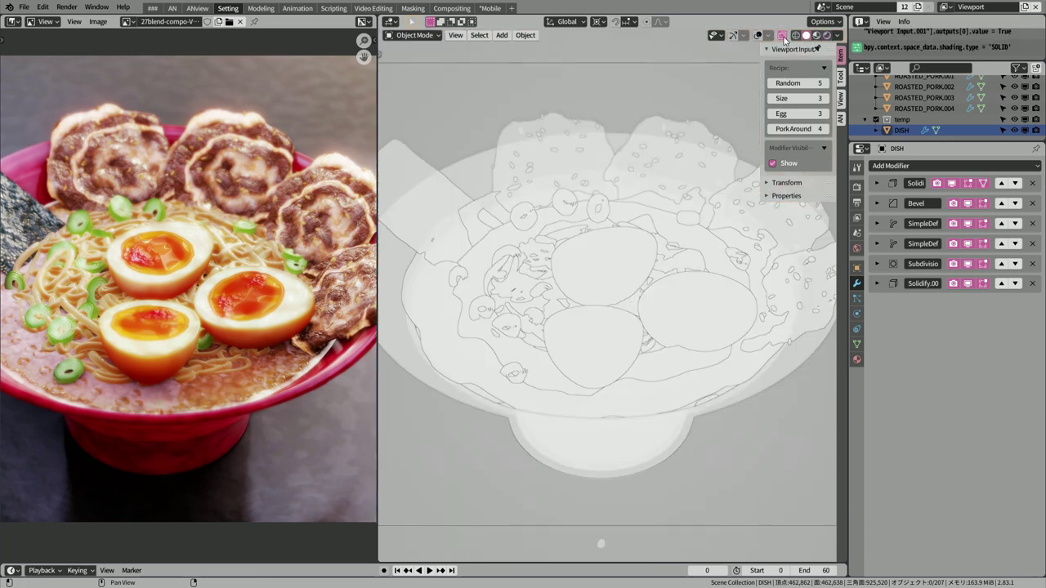
click(773, 163)
click(772, 163)
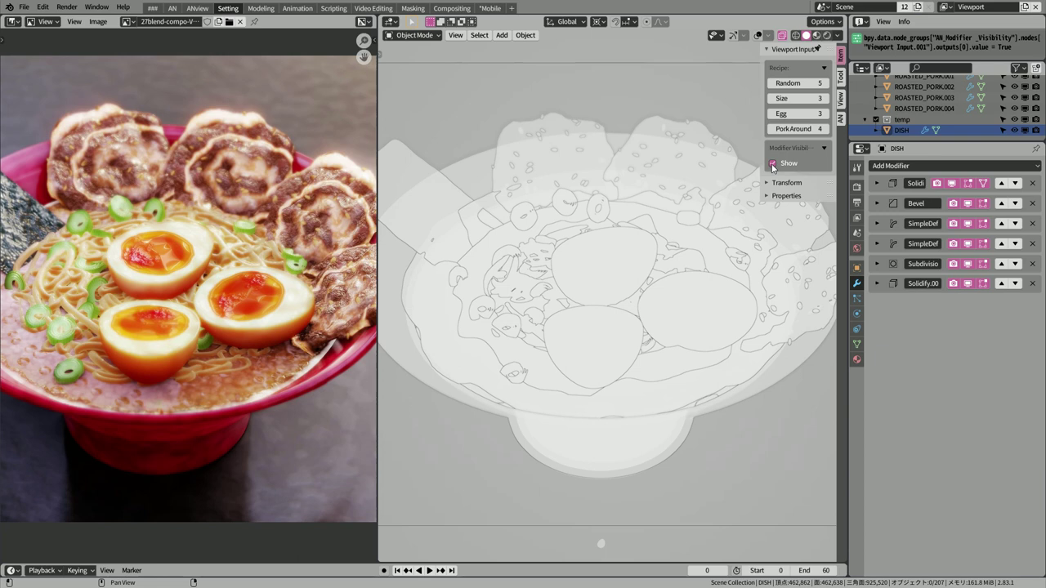
click(773, 164)
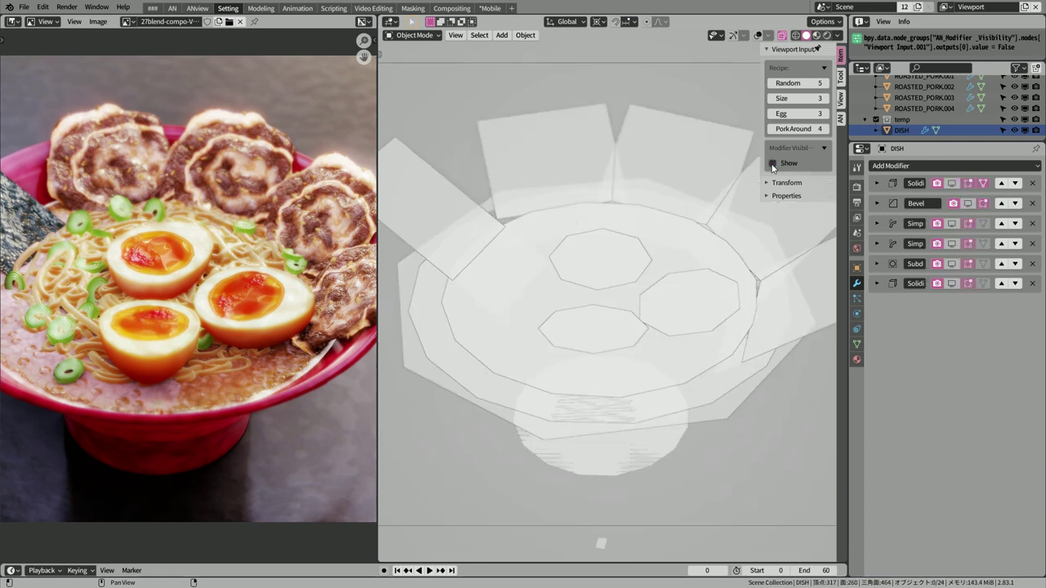
ctrl+click(1015, 120)
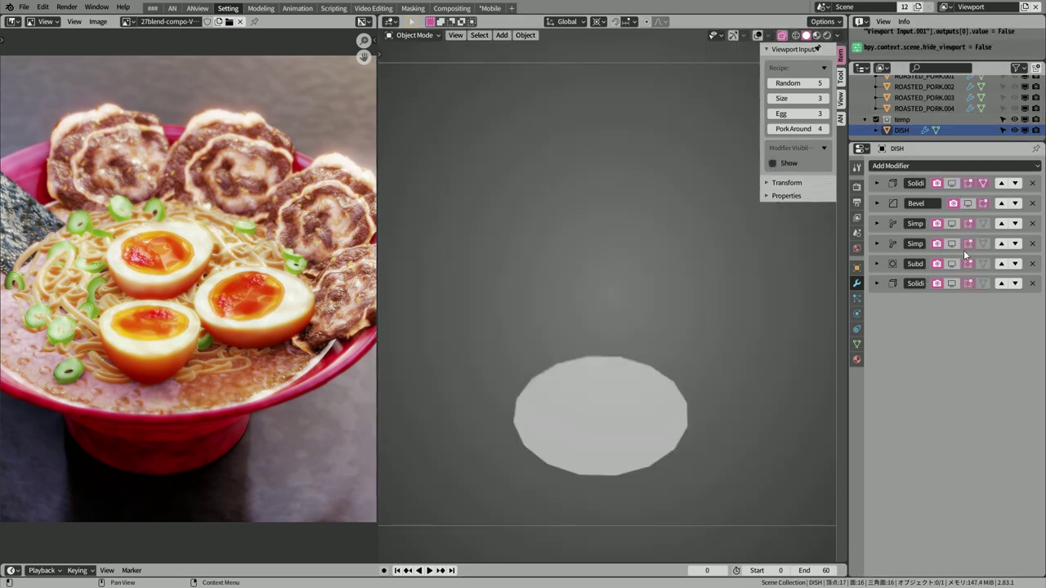
- Enable Solidify, Bevel, both SimpleDeforms, Subdivision and Solidify.001 on the dish in the viewport
click(952, 183)
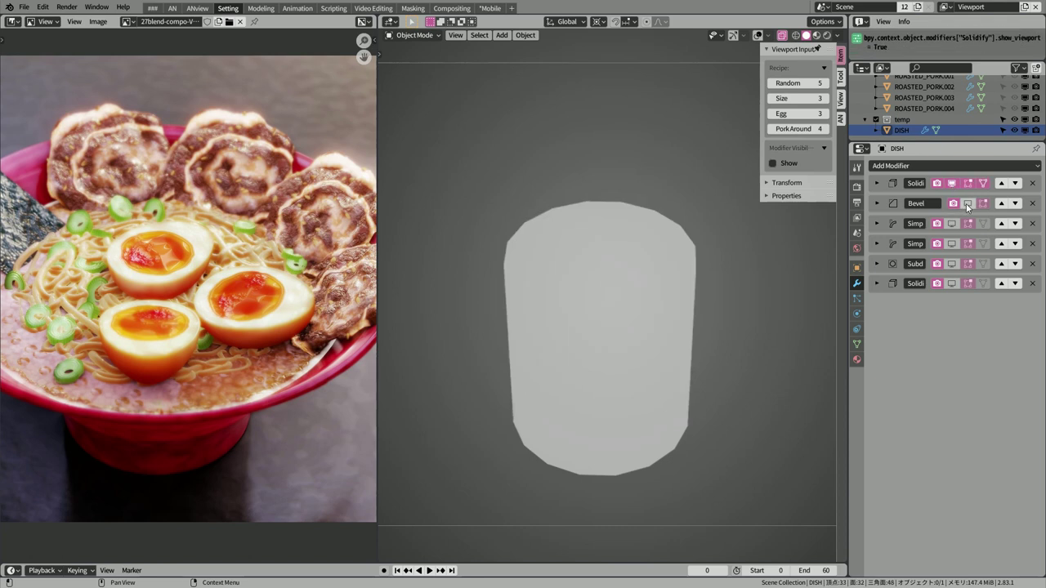
click(968, 203)
click(969, 224)
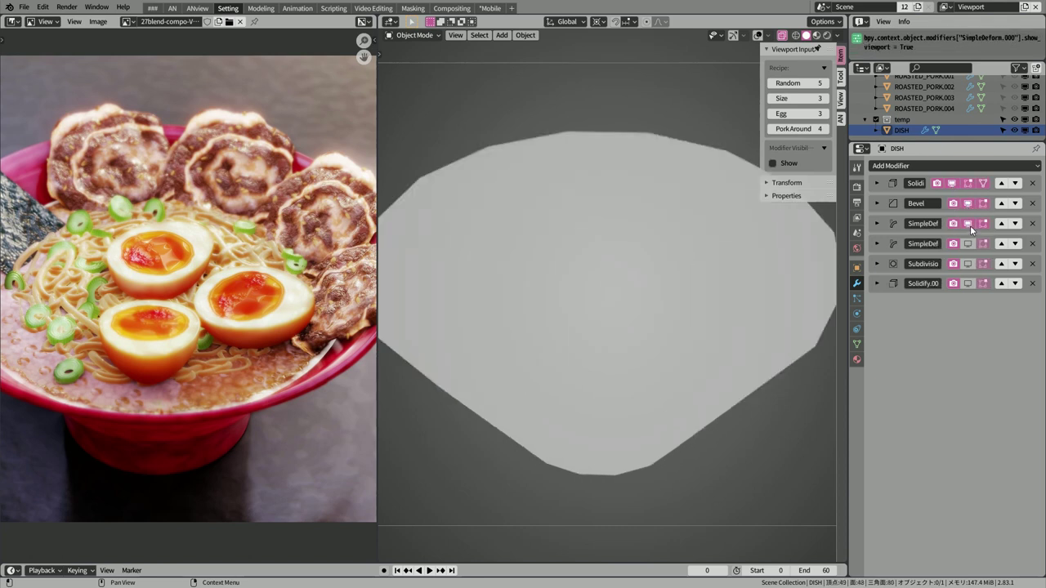
click(968, 243)
click(968, 264)
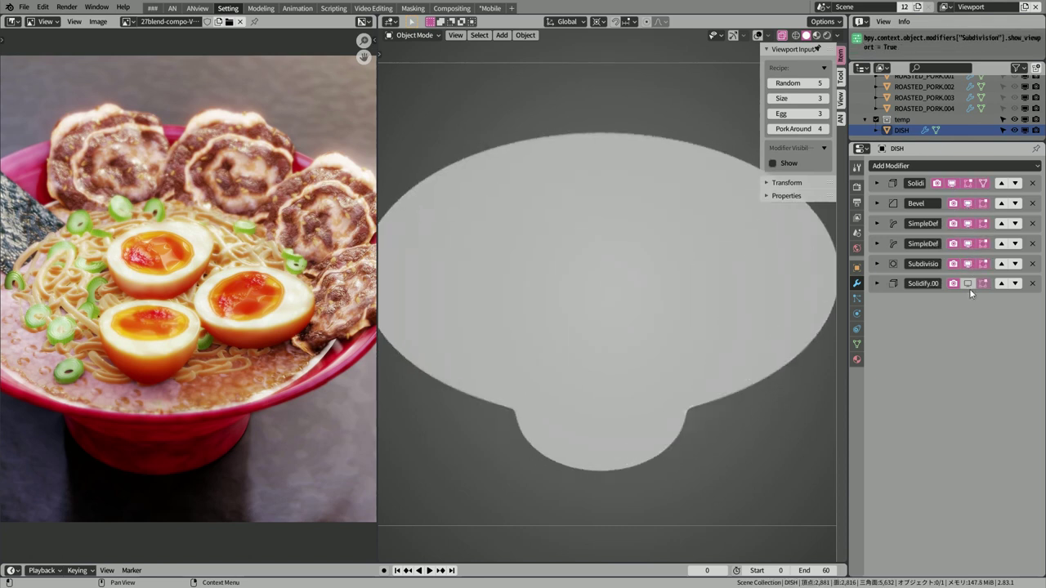
click(969, 283)
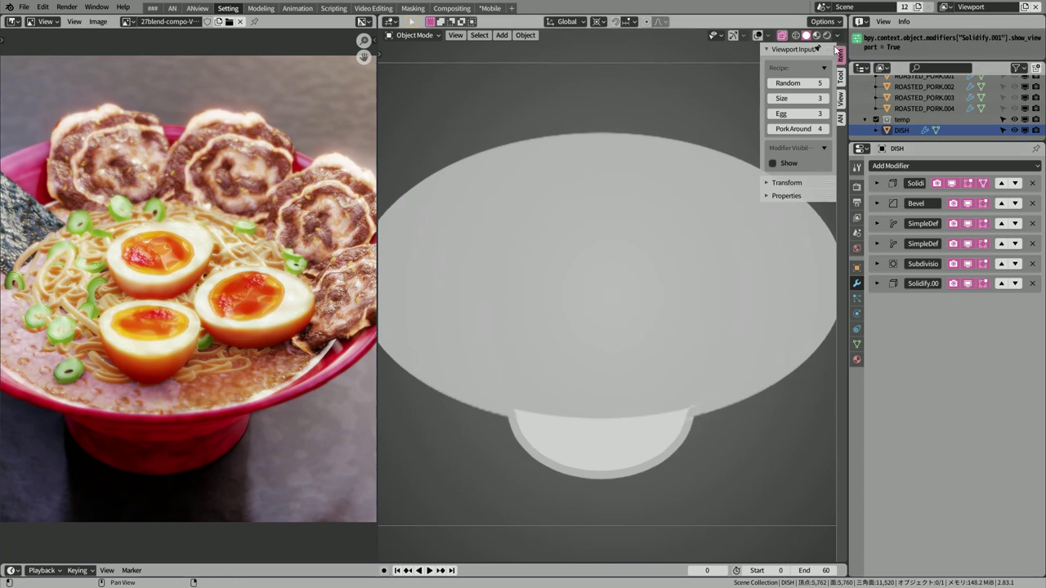
- In Rendered shading, re-enable each dish modifier in turn until the red bowl appears
click(827, 36)
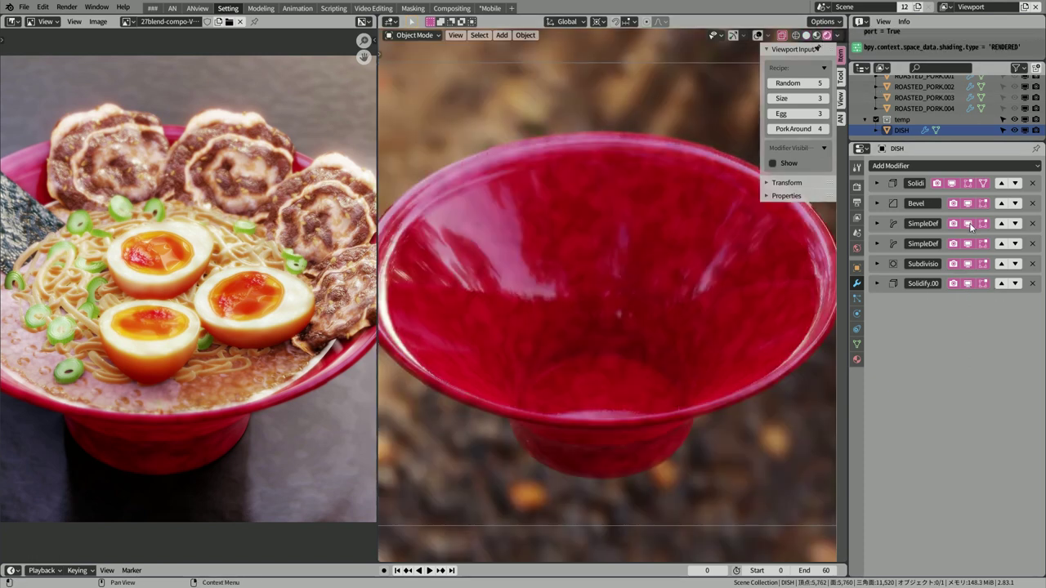
click(773, 163)
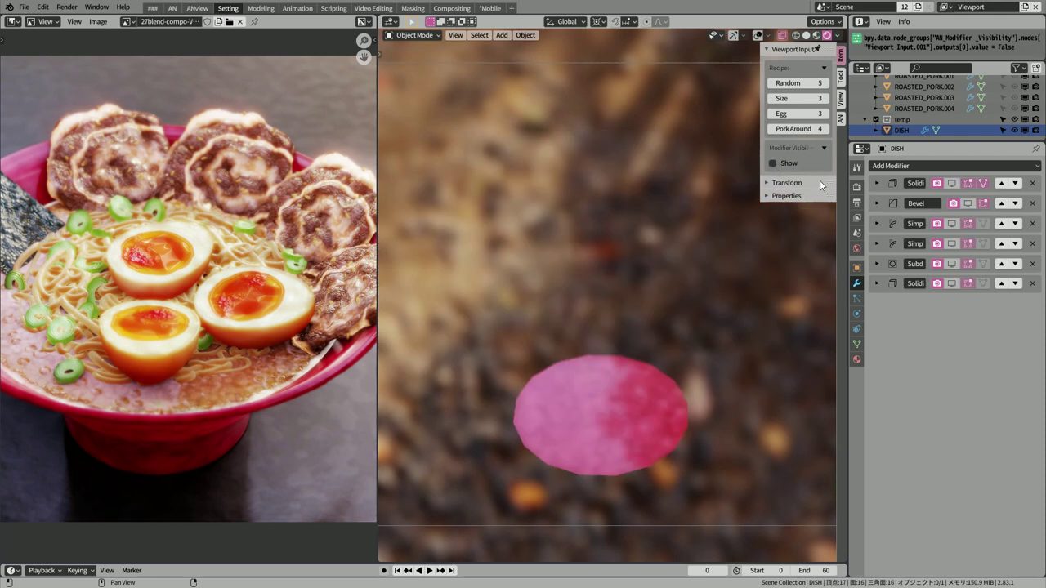
click(952, 183)
click(968, 203)
click(968, 223)
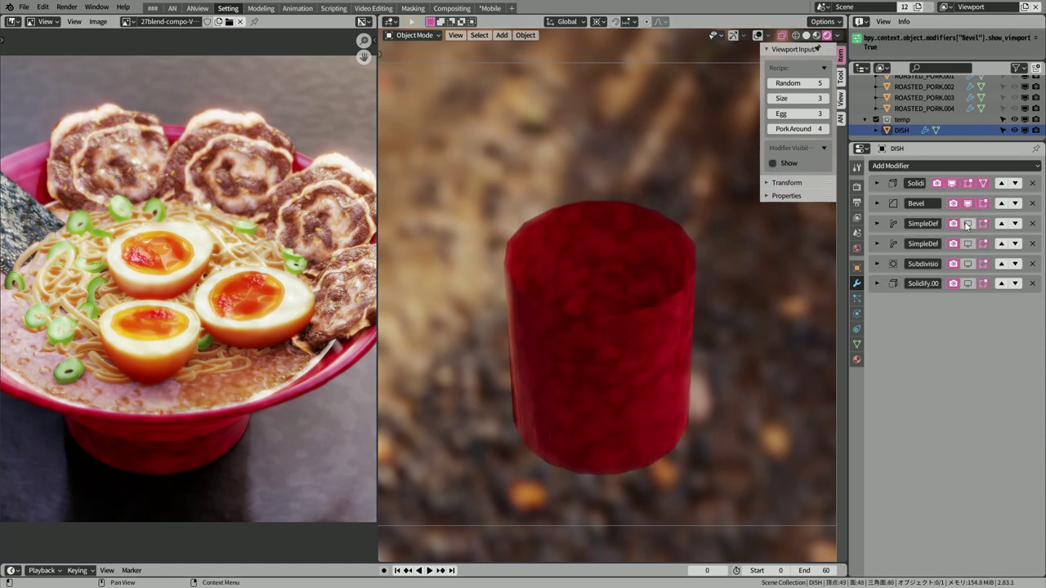
click(967, 243)
click(968, 264)
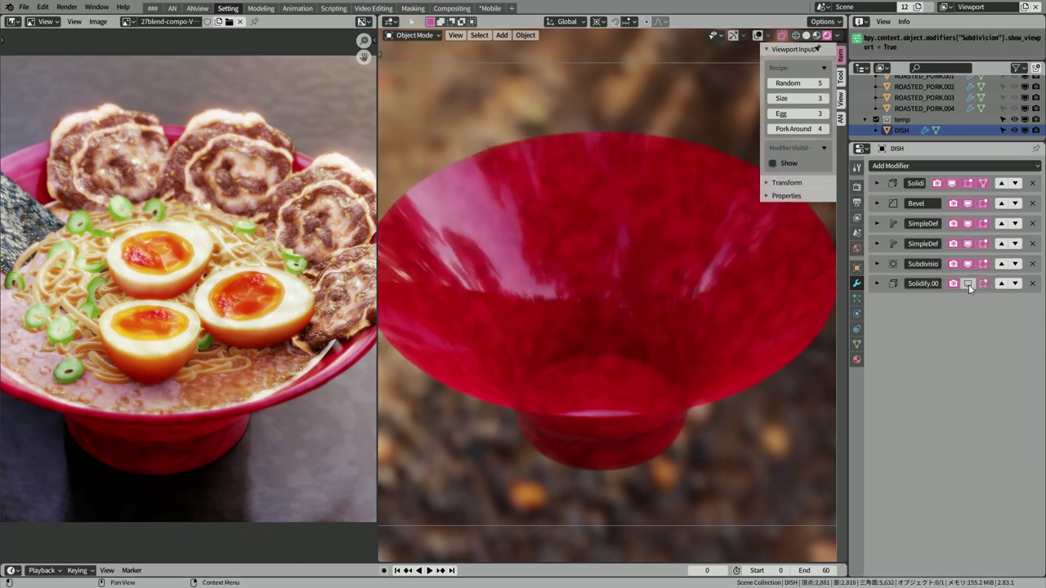
click(968, 284)
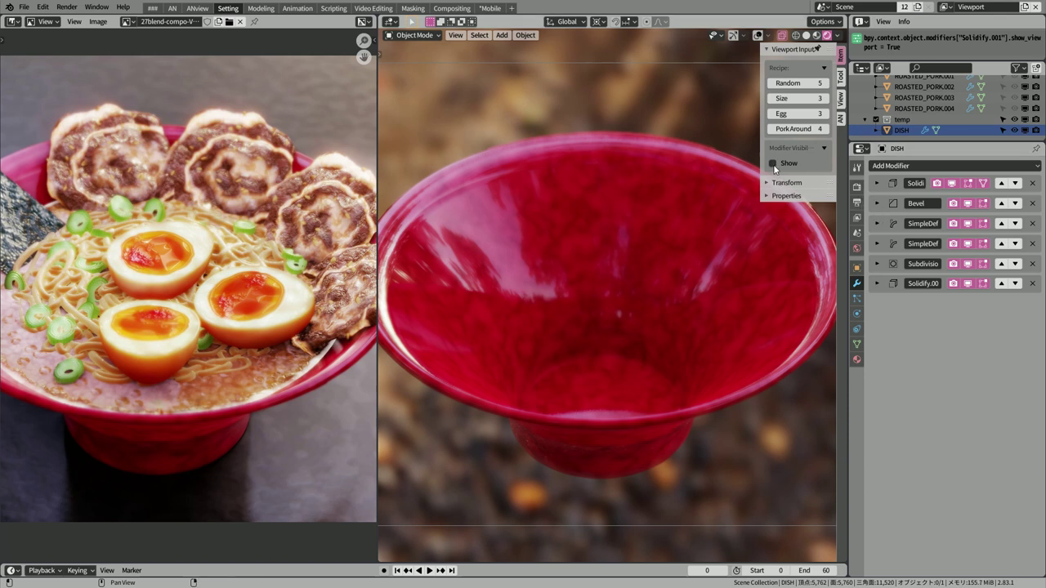
click(773, 163)
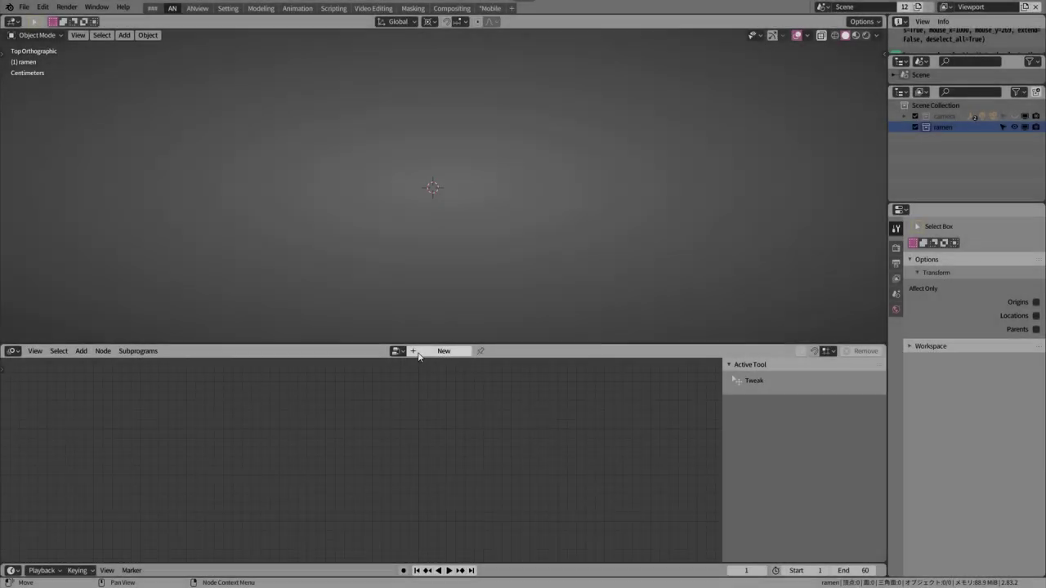
- Create a new Animation Nodes tree that runs on frame and property changes
click(419, 352)
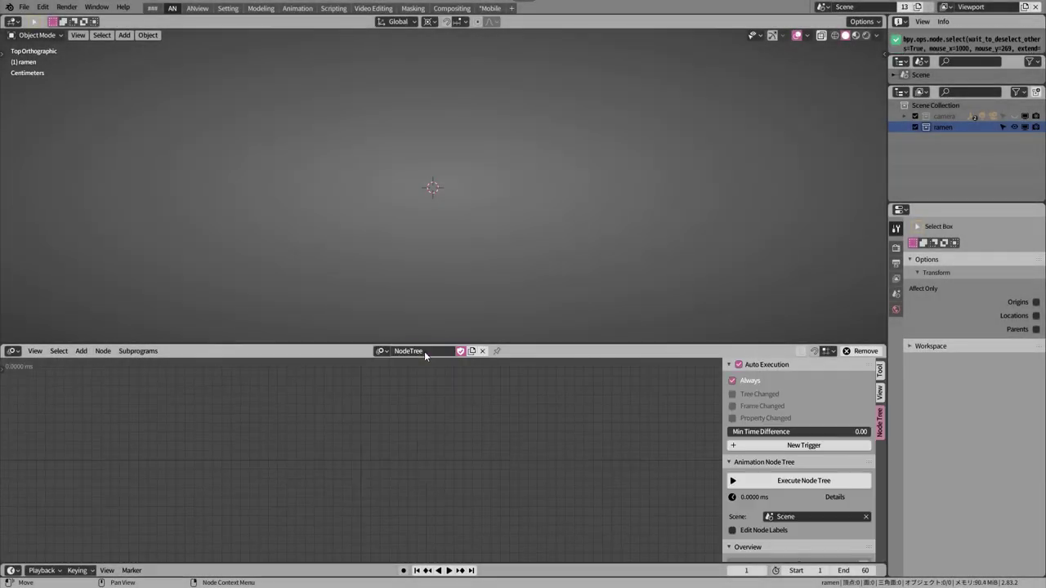
click(732, 383)
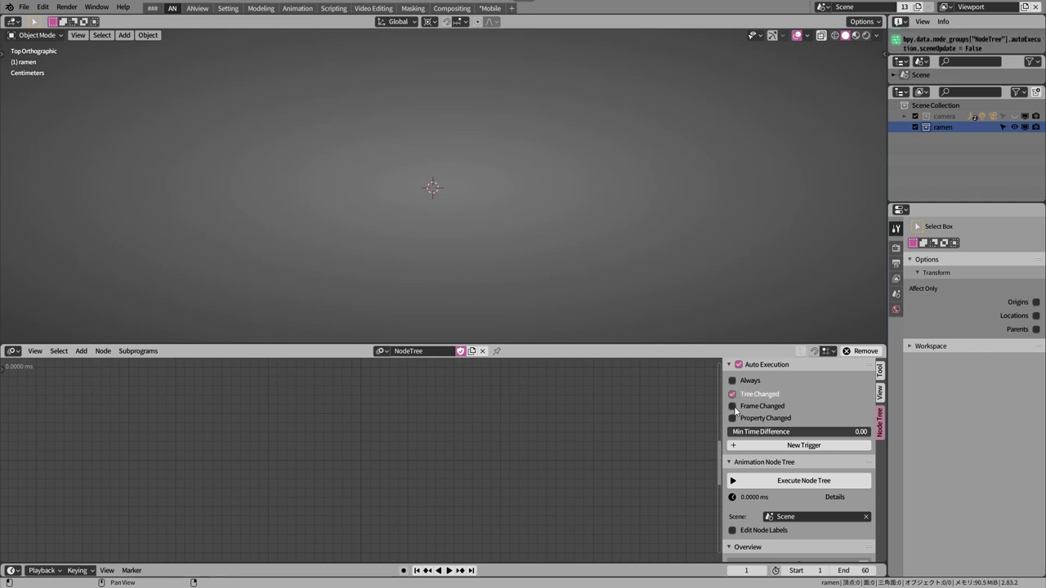
click(733, 407)
click(733, 418)
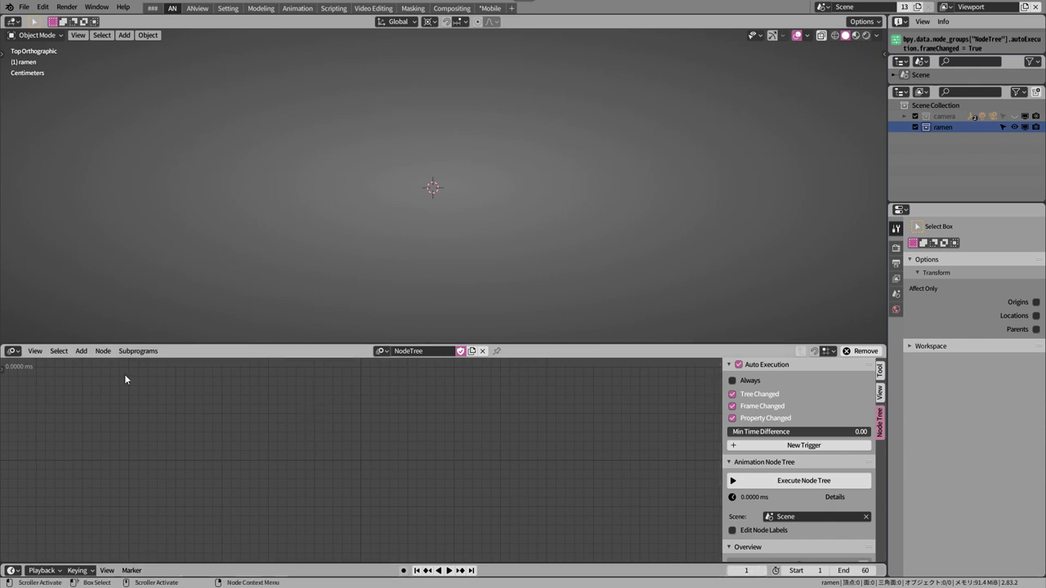
- Add a Circle Mesh node with 16 radial loops and 0.05 outer radius
click(82, 352)
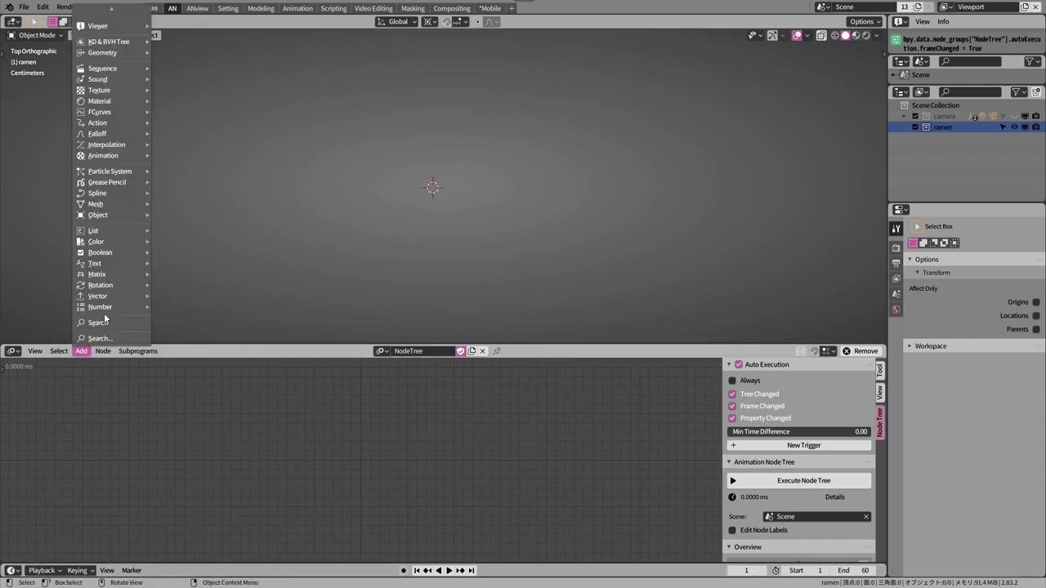
mouse_move(184, 344)
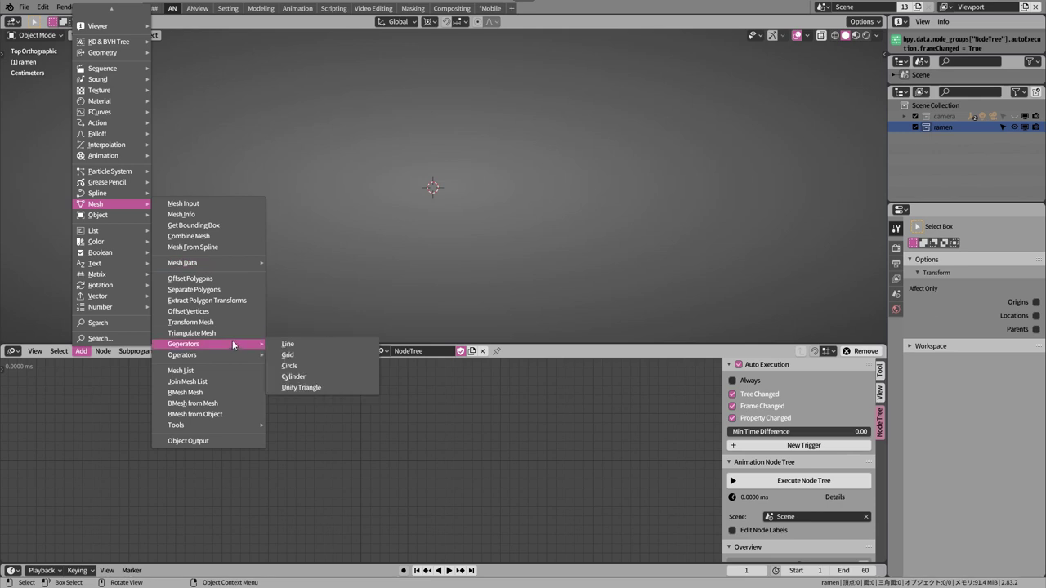
click(328, 364)
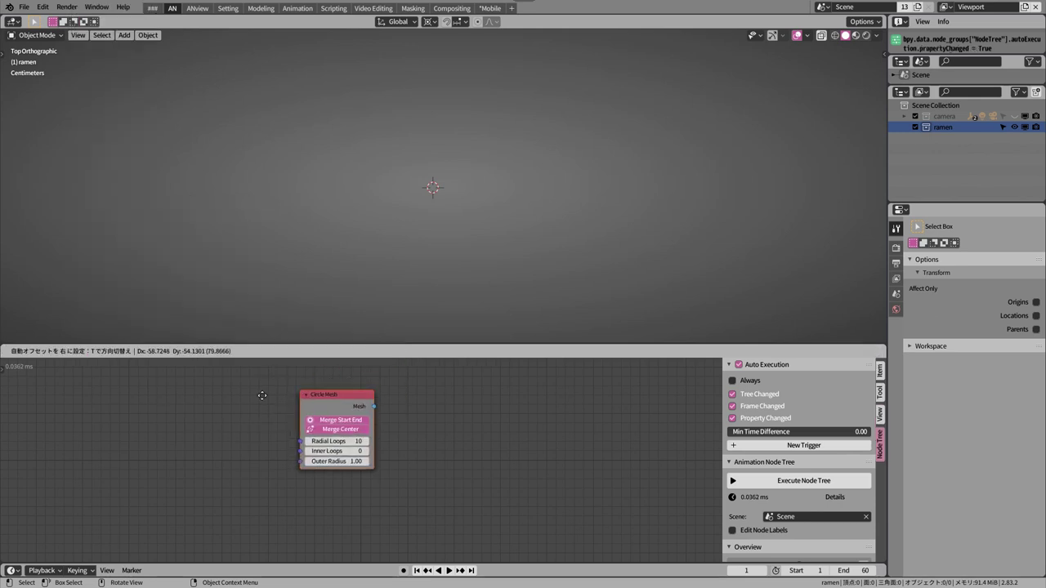
click(94, 393)
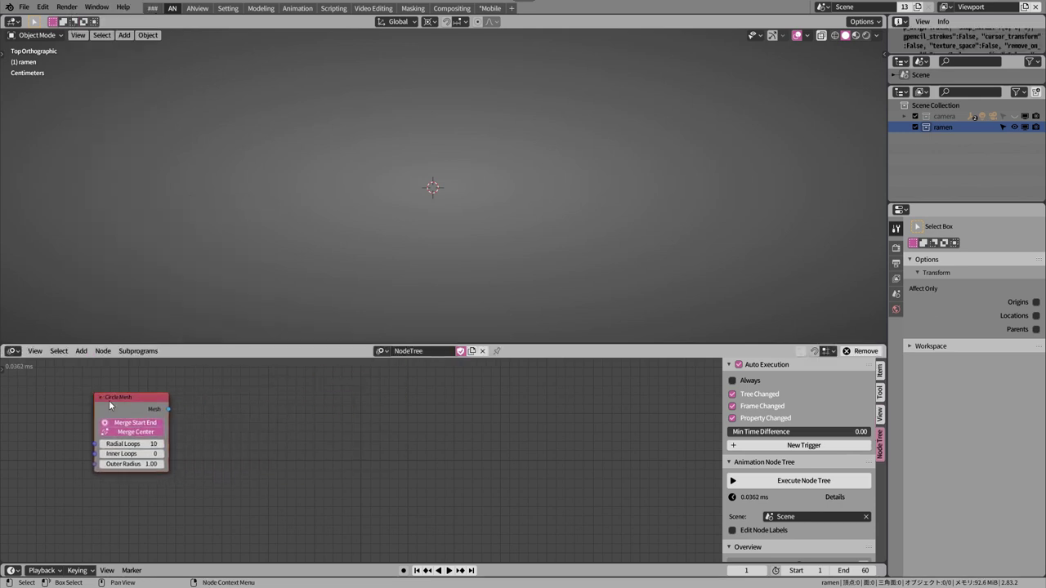
click(131, 444)
text(6)
key(Return)
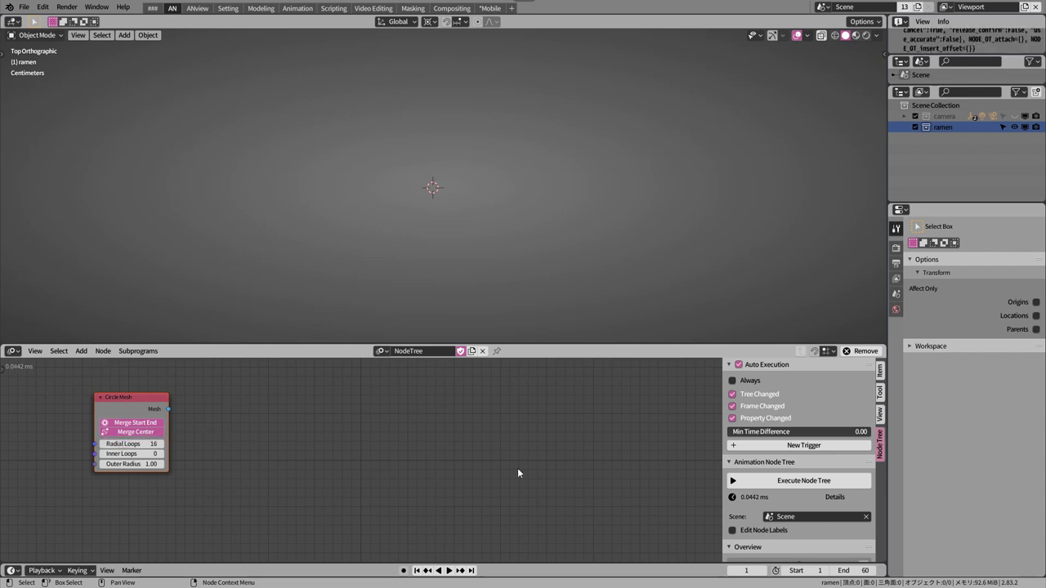
click(126, 464)
text(0.05)
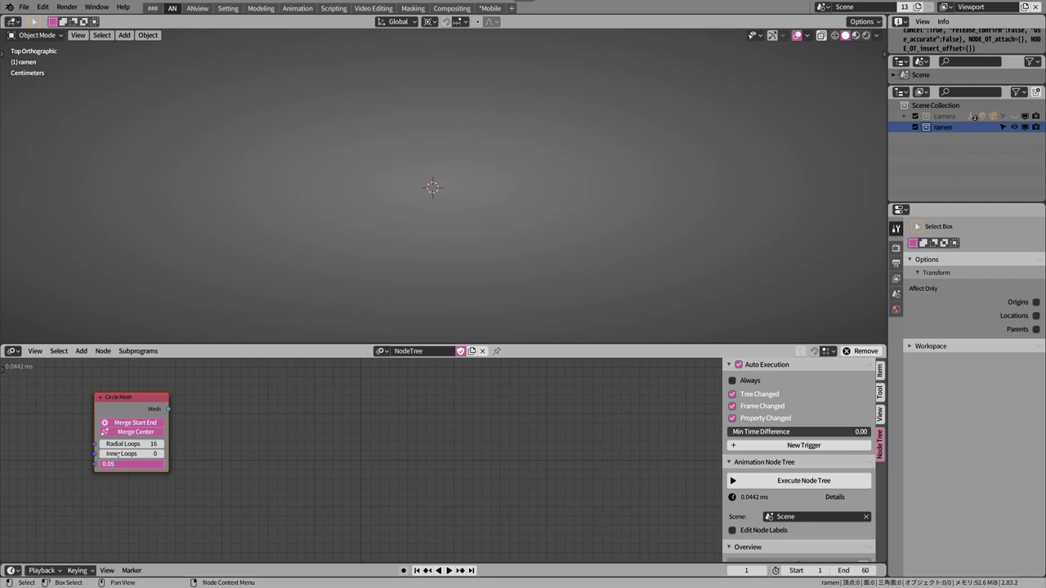
key(Return)
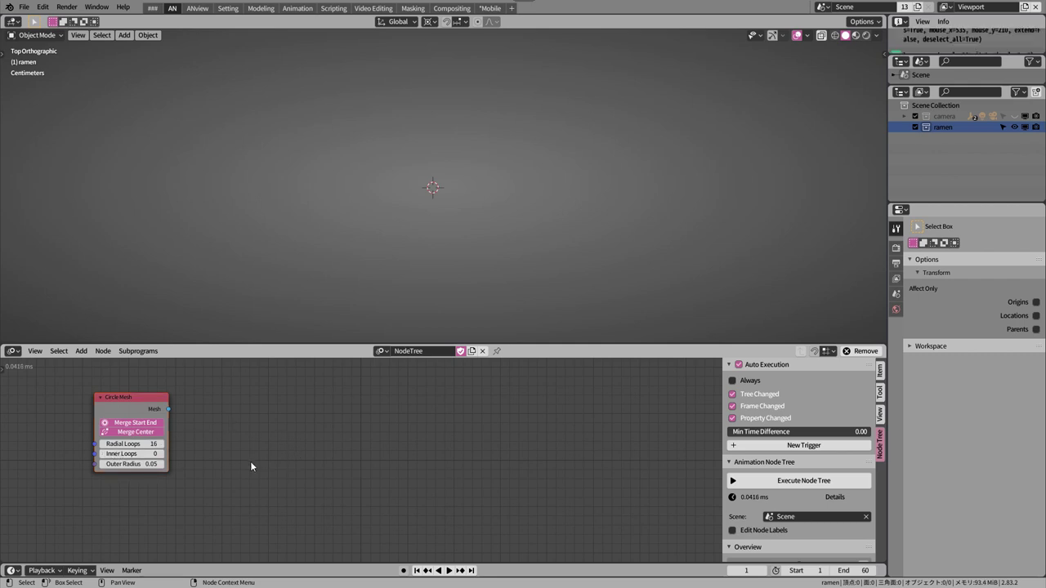
- Feed the circle into a Mesh Object Output writing to a new object named dish
click(81, 351)
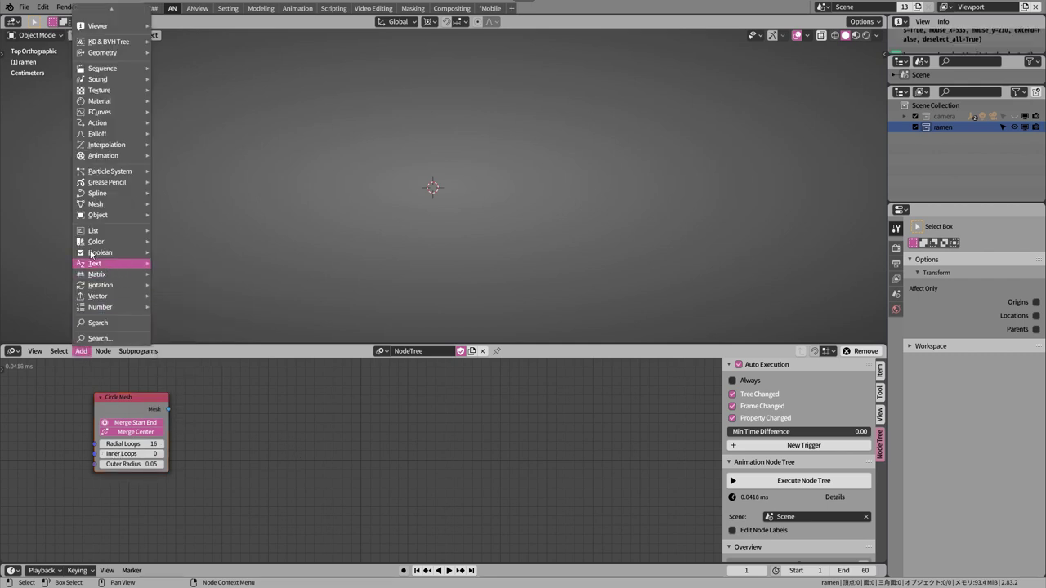
mouse_move(96, 205)
click(205, 443)
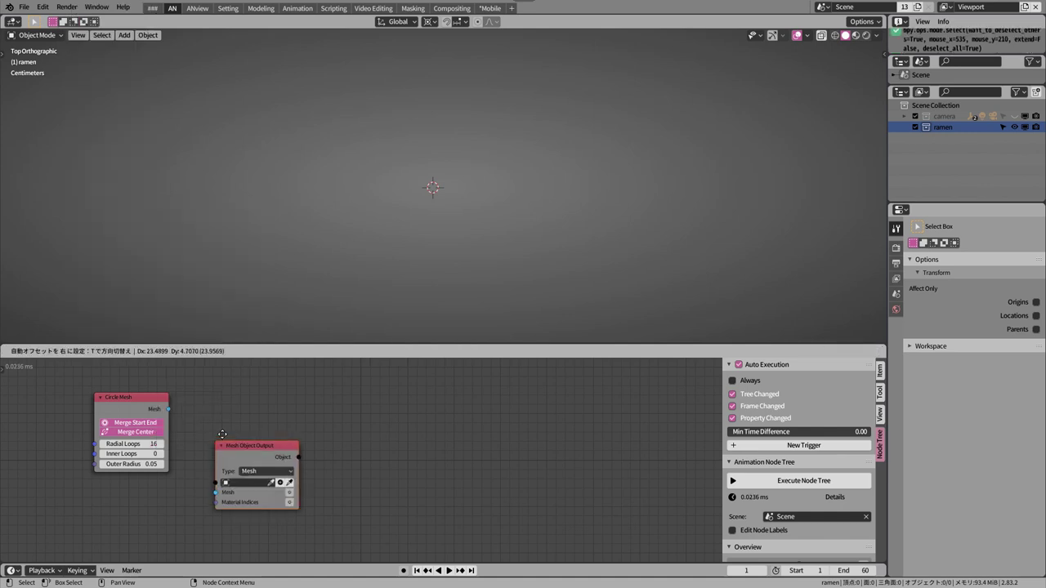
click(190, 397)
drag(168, 410, 191, 445)
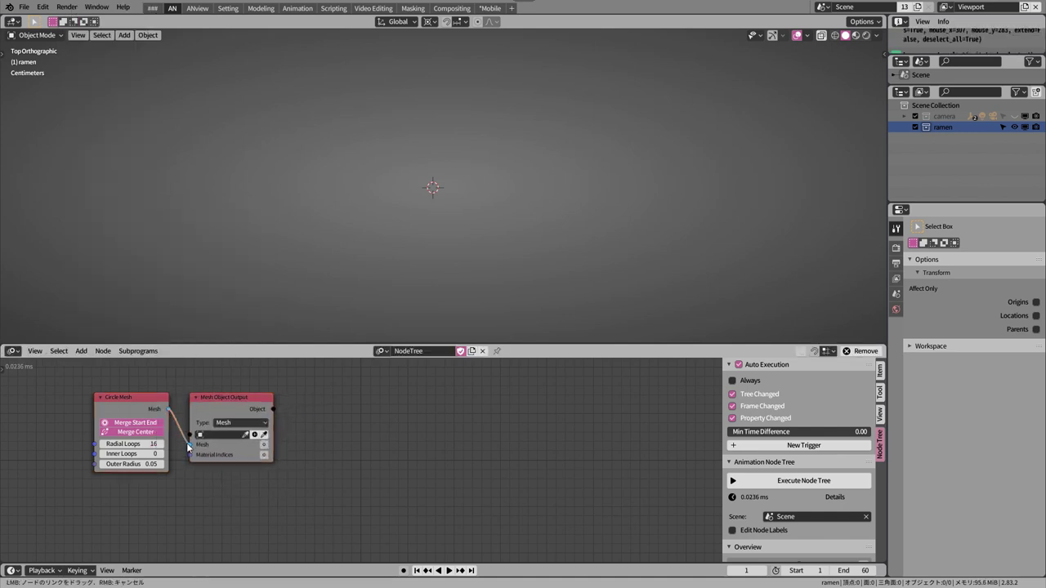
click(262, 447)
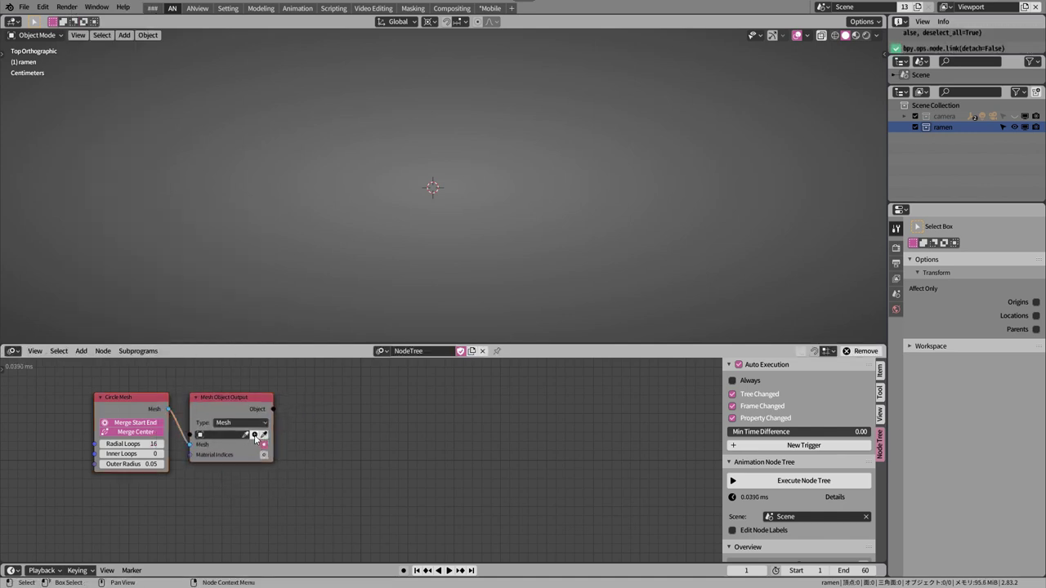
click(254, 436)
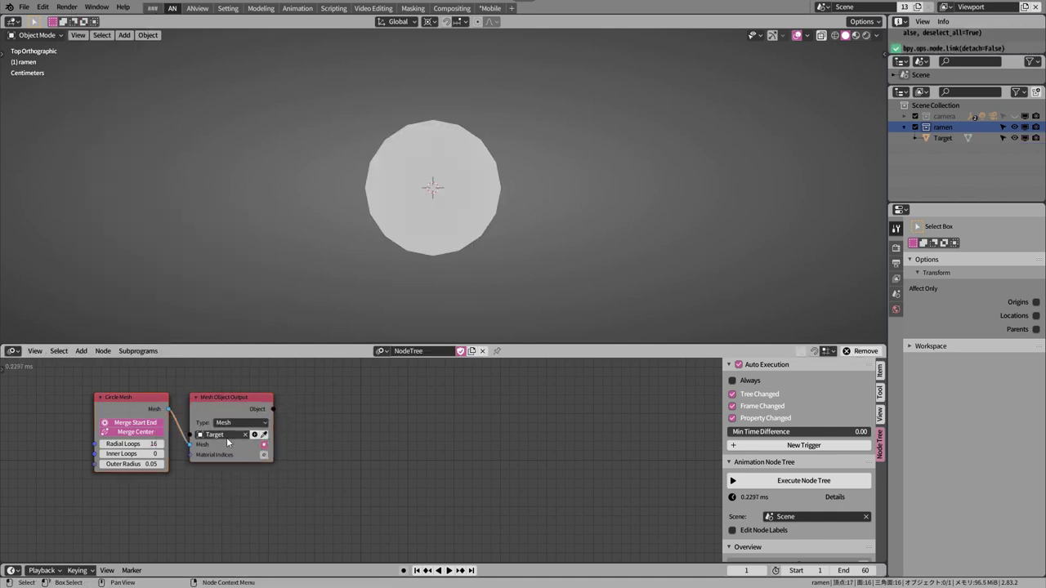
double_click(938, 141)
text(dish)
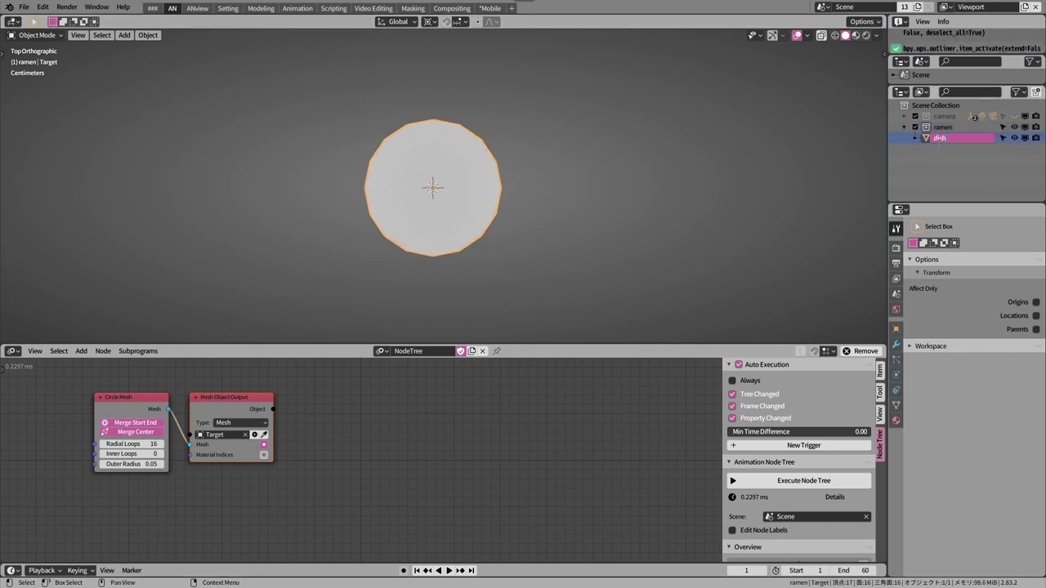
key(Return)
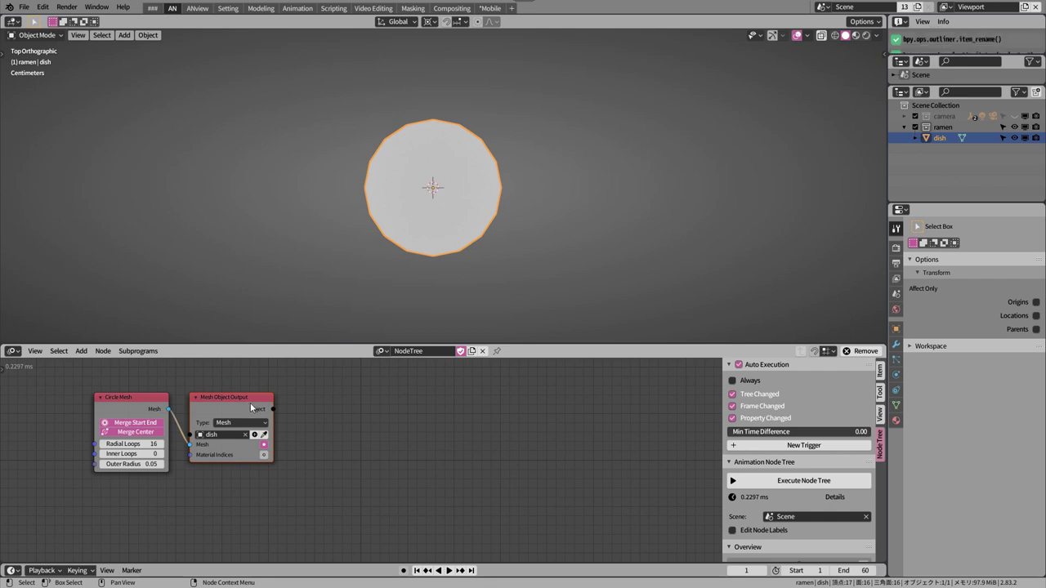
- Add a Shade Object Smooth node fed by the Mesh Object Output's dish object
click(421, 416)
key(shift+a)
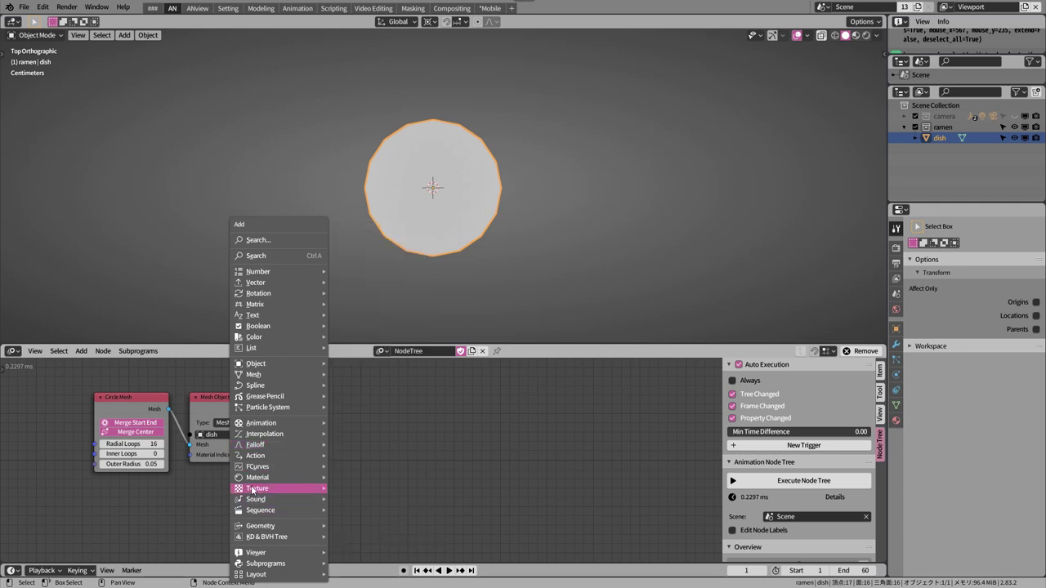
mouse_move(254, 374)
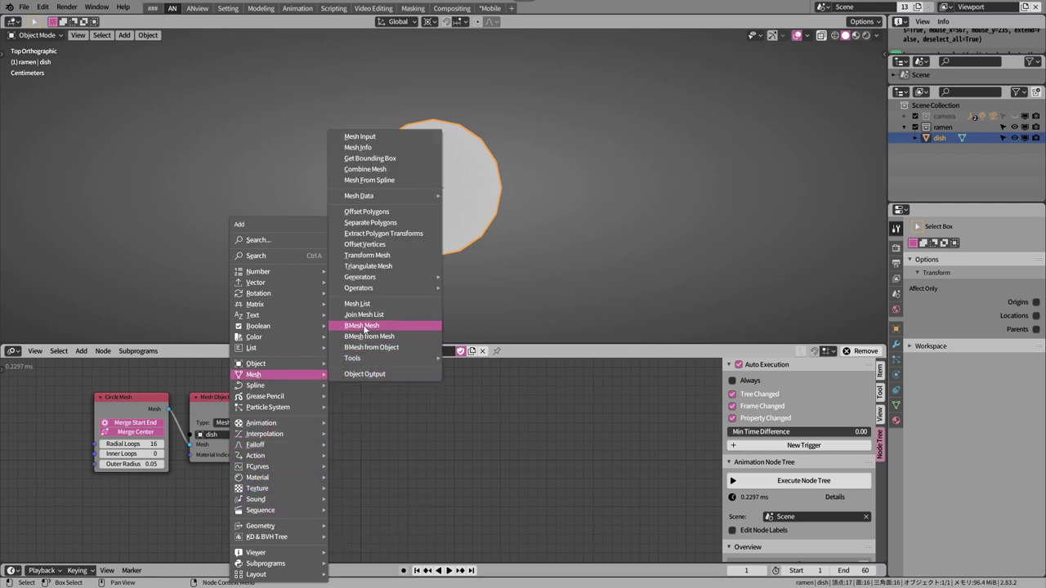
mouse_move(384, 358)
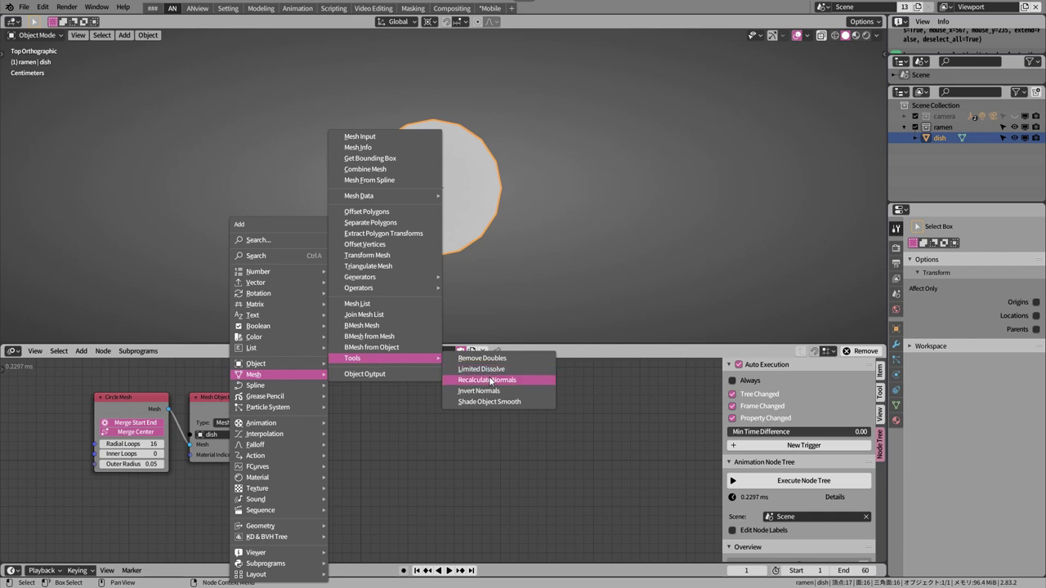
click(494, 402)
click(323, 409)
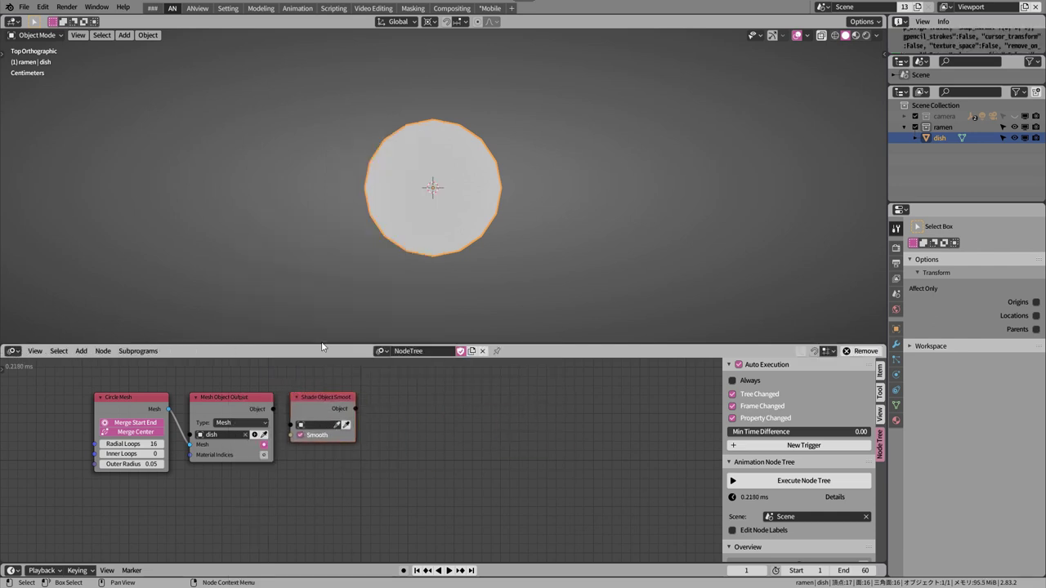
scroll(437, 205, up, 2)
scroll(437, 206, up, 1)
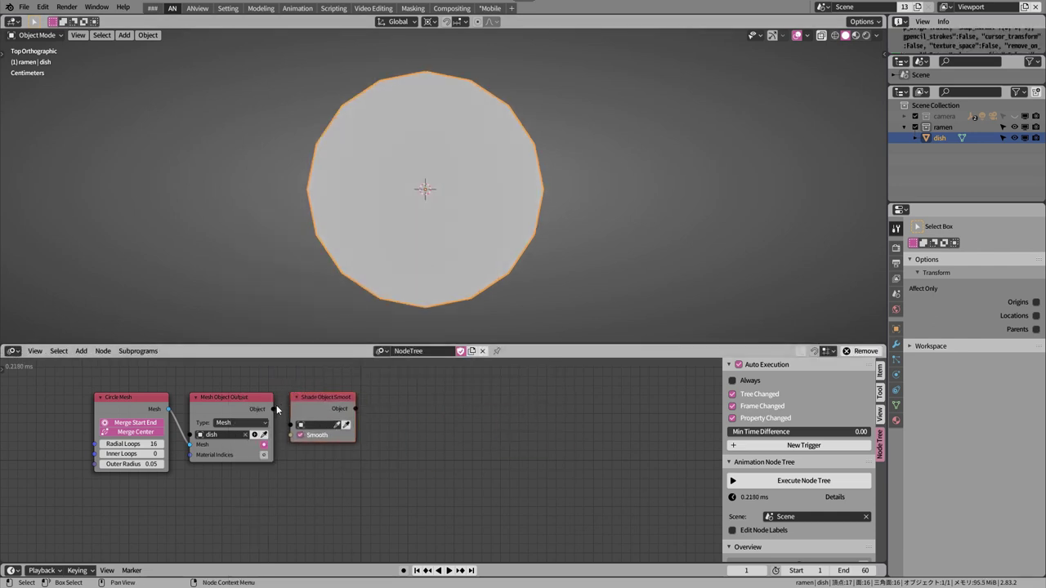
drag(274, 409, 296, 428)
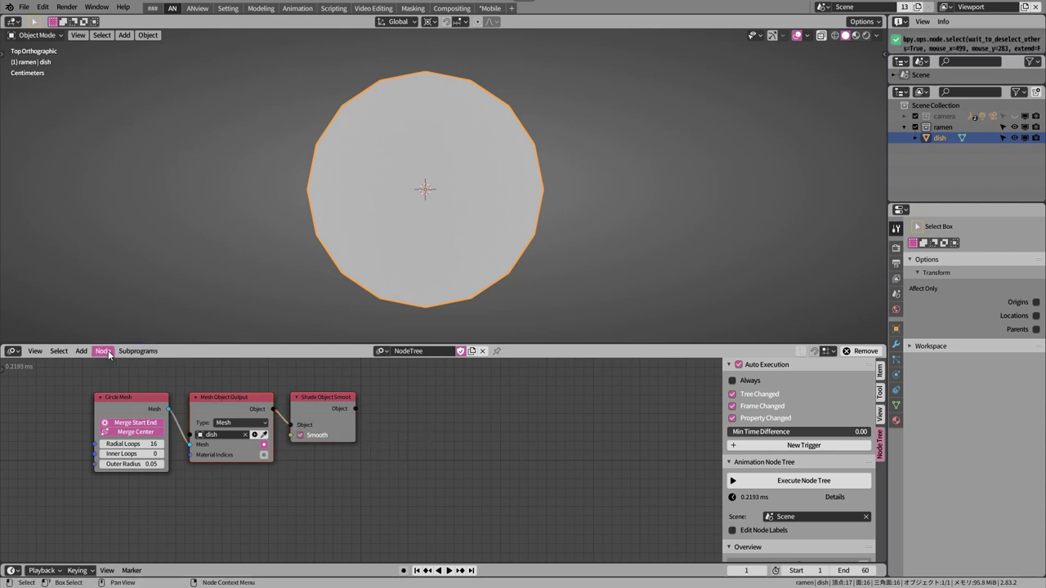
- Add an Object Transforms Output node linked after Shade Object Smooth
click(422, 432)
key(shift+a)
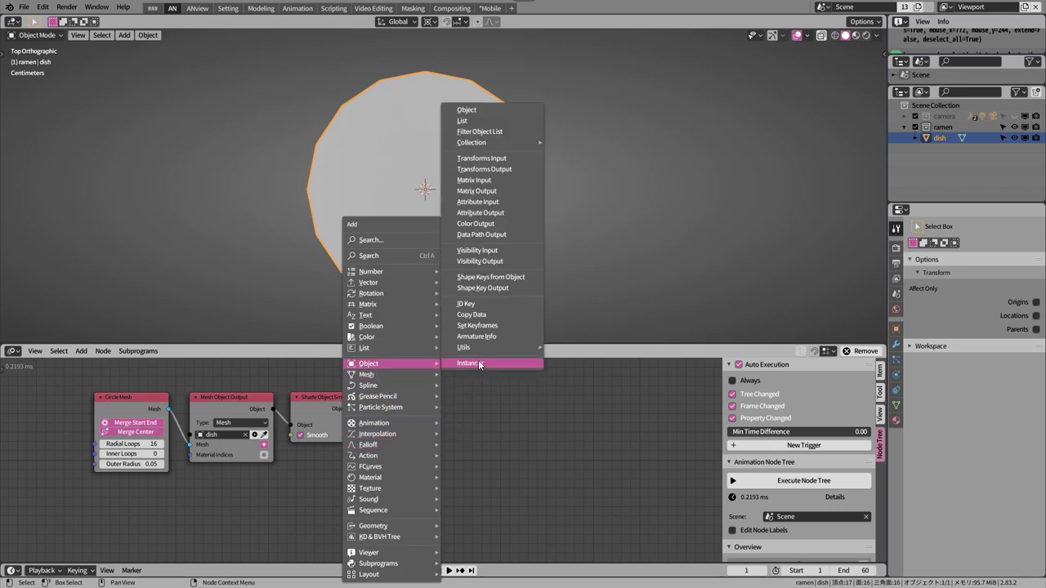
click(500, 172)
click(409, 400)
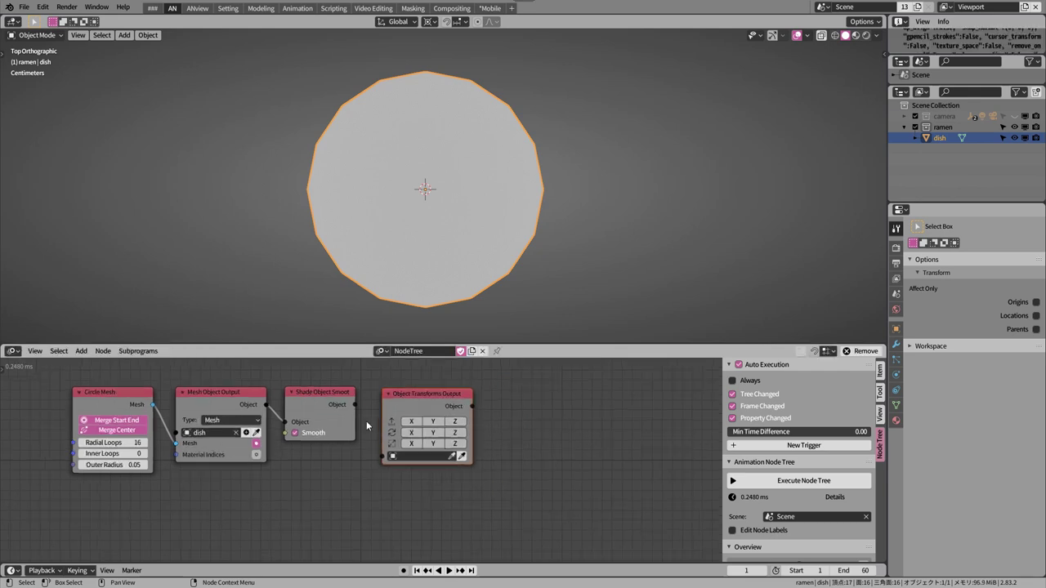
key(Home)
drag(469, 402, 514, 474)
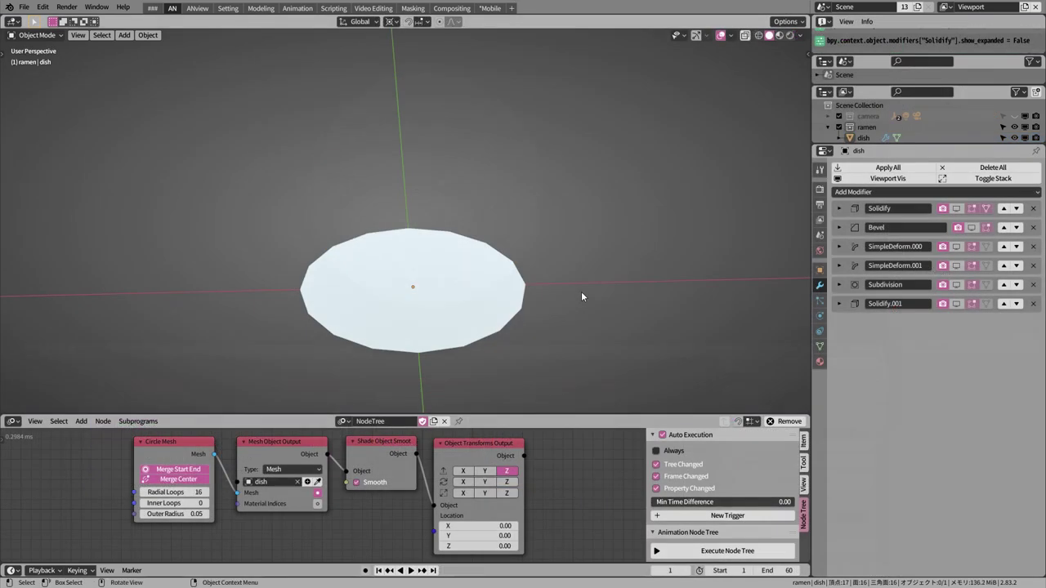
- Enable Solidify to make the disc a cylinder, then turn on Bevel
click(838, 208)
click(957, 209)
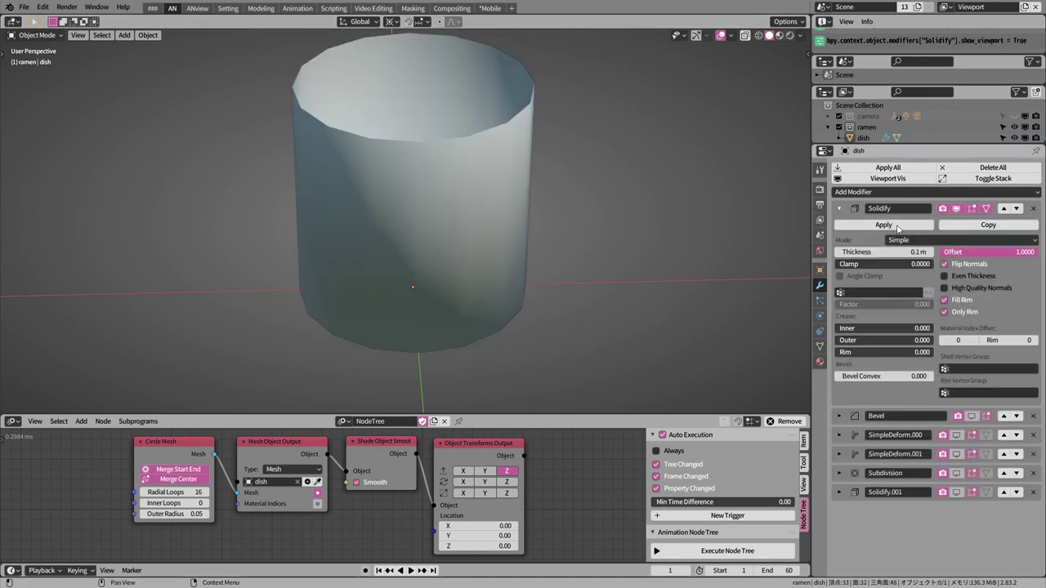
mouse_move(564, 311)
middle_down()
mouse_move(556, 336)
mouse_move(544, 235)
mouse_move(549, 268)
middle_up()
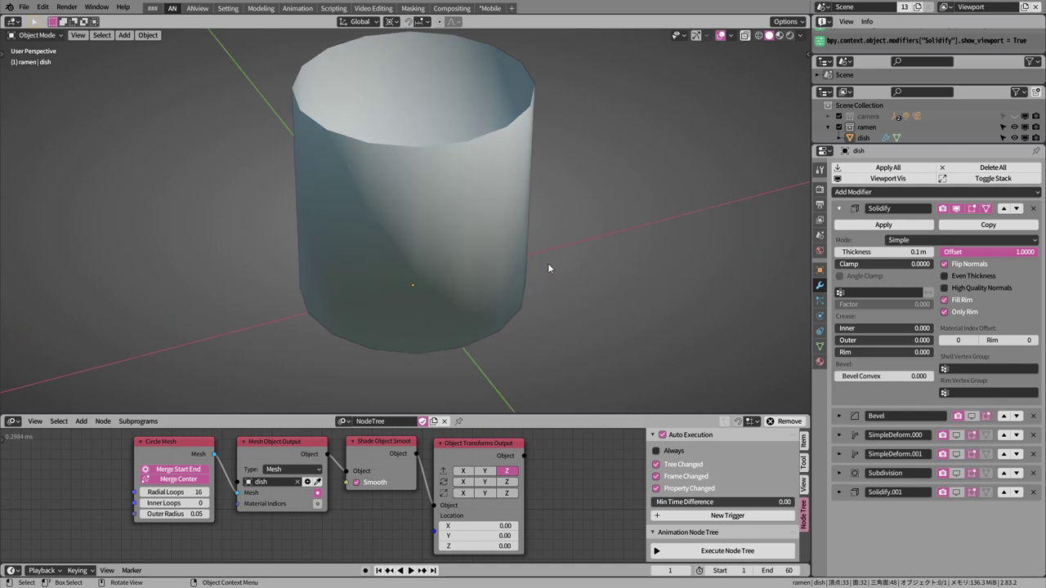
click(842, 417)
scroll(948, 286, down, 5)
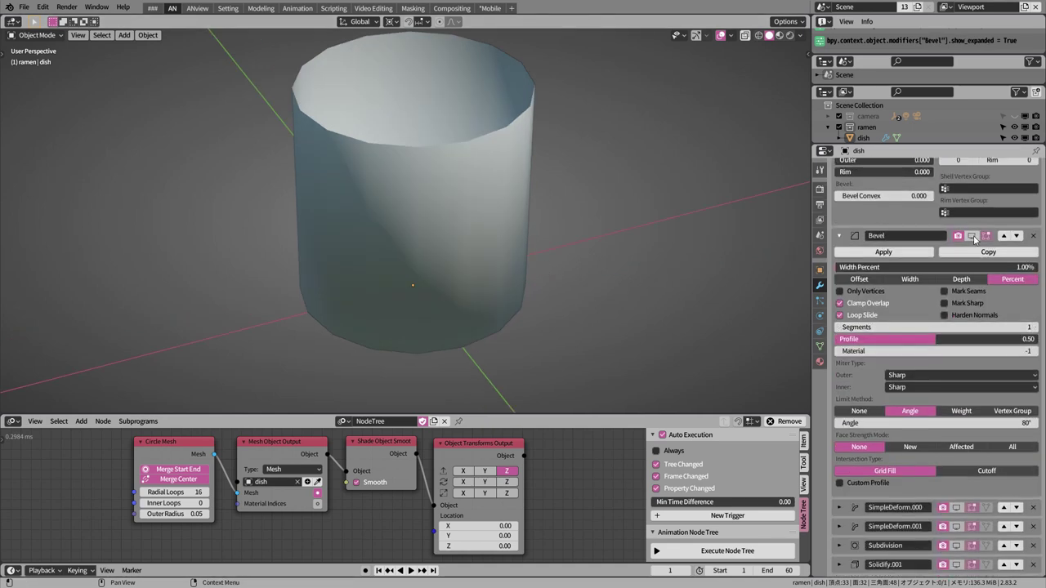
click(973, 236)
middle_drag(572, 310, 572, 253)
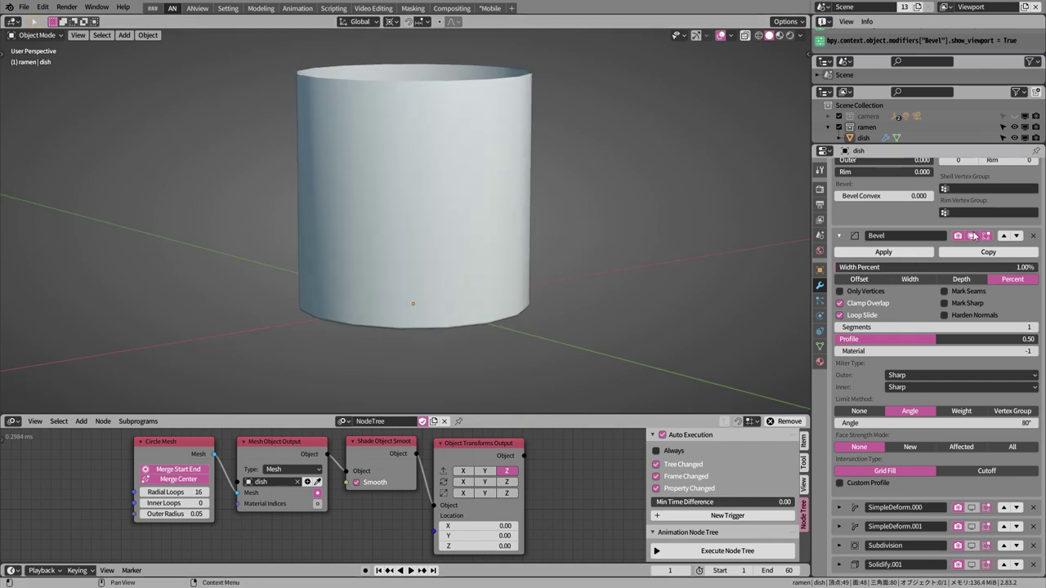
click(972, 236)
click(972, 237)
click(973, 237)
click(973, 237)
middle_drag(600, 299, 604, 343)
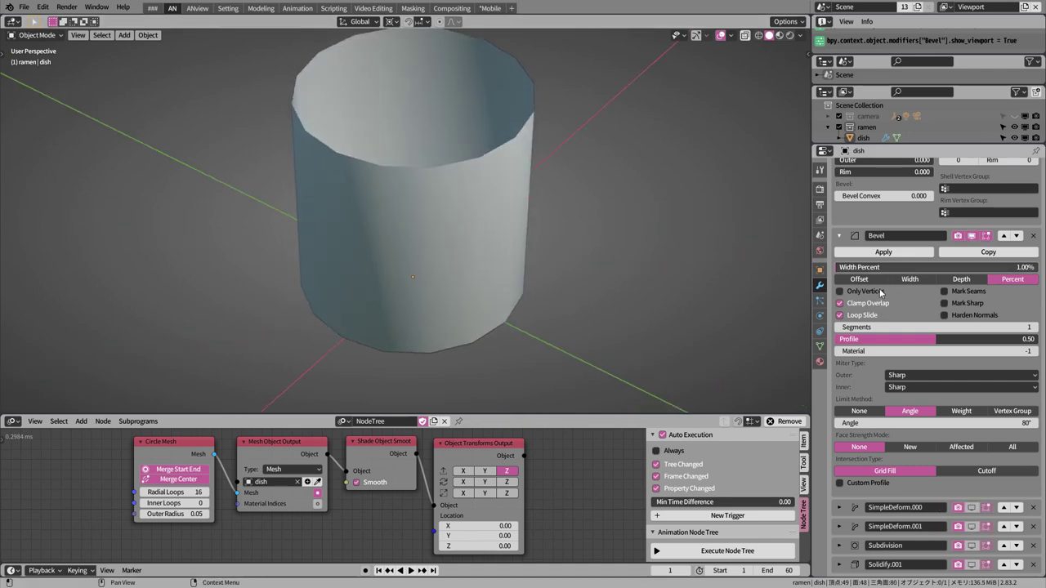
- Turn on the SimpleDeform taper to flare the bowl and the SimpleDeform twist
click(839, 507)
scroll(882, 458, down, 4)
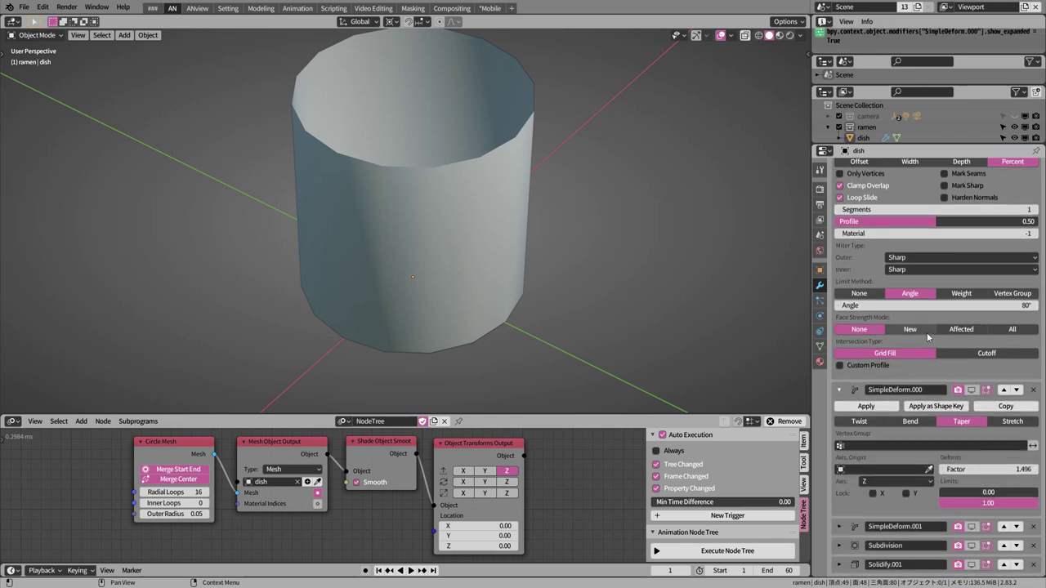
click(970, 391)
mouse_move(500, 200)
middle_down()
mouse_move(452, 216)
mouse_move(572, 299)
mouse_move(488, 199)
mouse_move(524, 318)
mouse_move(463, 260)
middle_up()
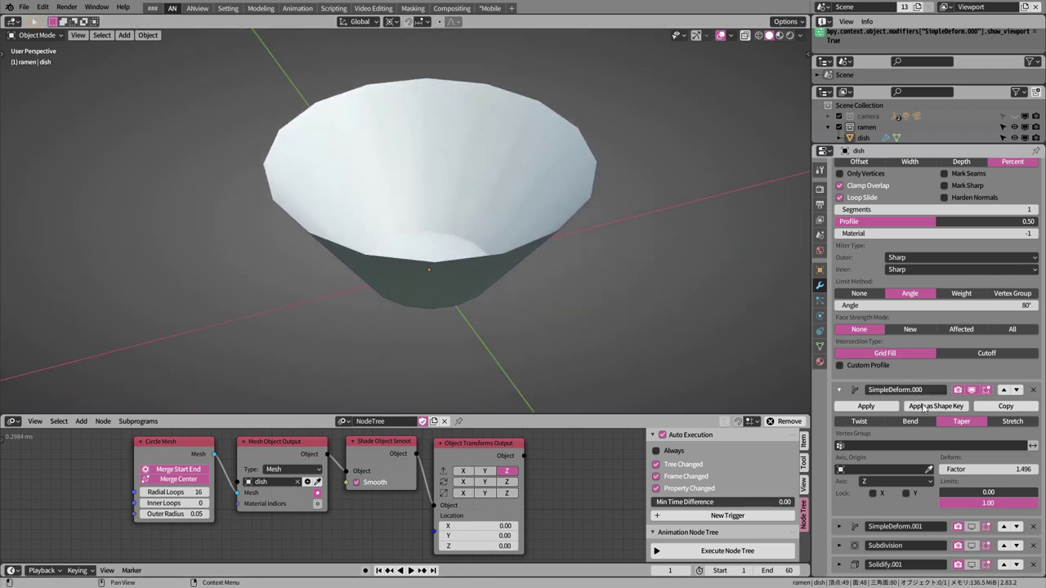
click(840, 526)
scroll(935, 402, down, 4)
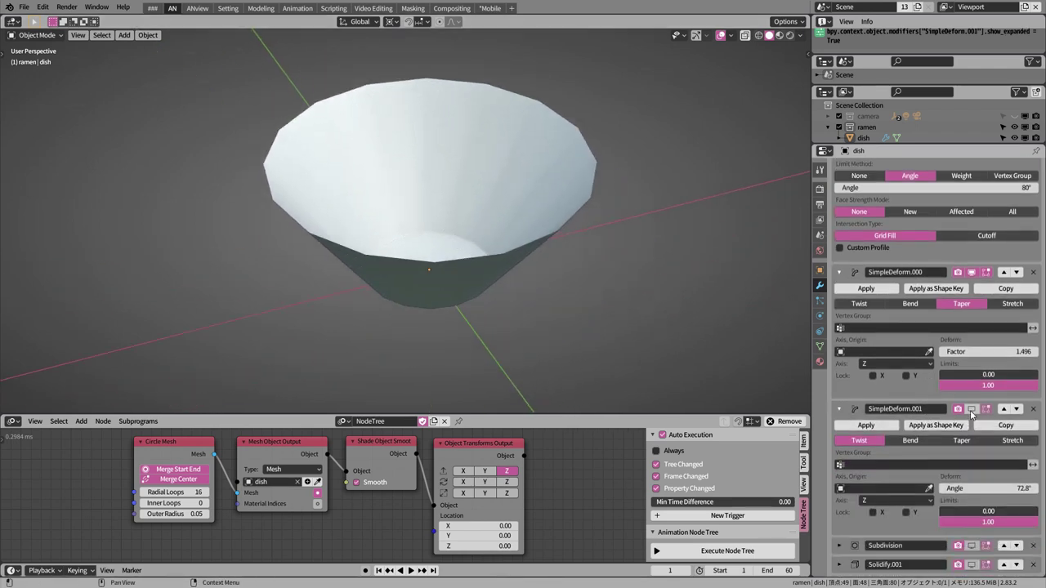
click(972, 408)
mouse_move(809, 388)
middle_down()
mouse_move(525, 203)
mouse_move(551, 220)
mouse_move(683, 207)
mouse_move(8, 215)
middle_up()
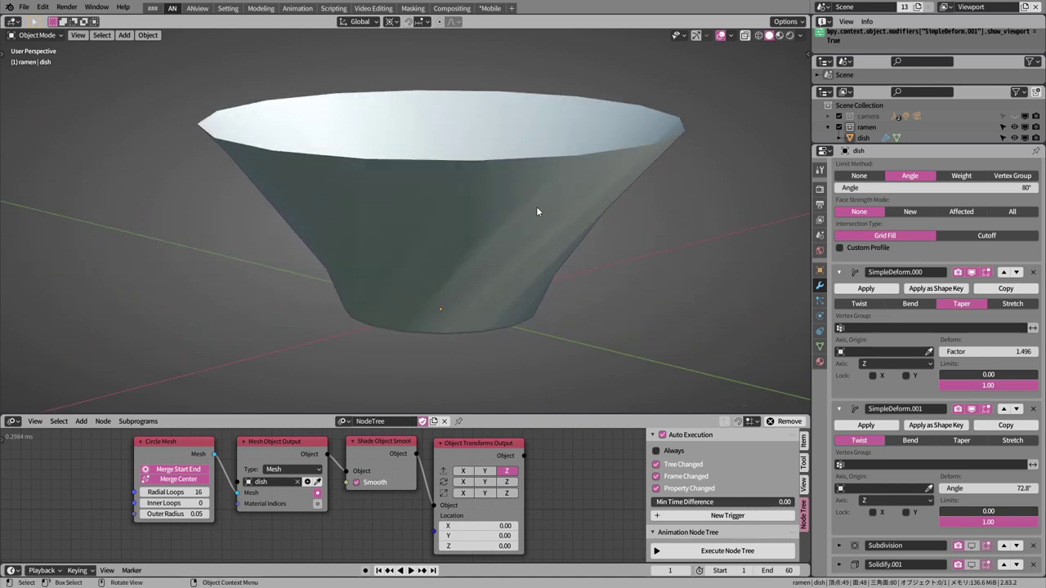
middle_drag(560, 228, 540, 203)
click(972, 410)
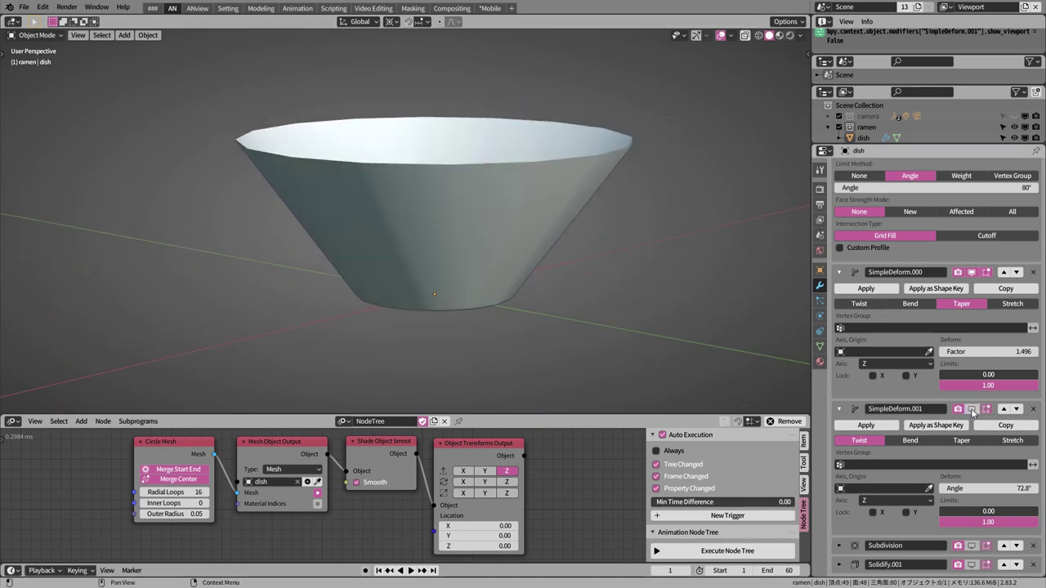
click(972, 410)
click(972, 409)
click(972, 409)
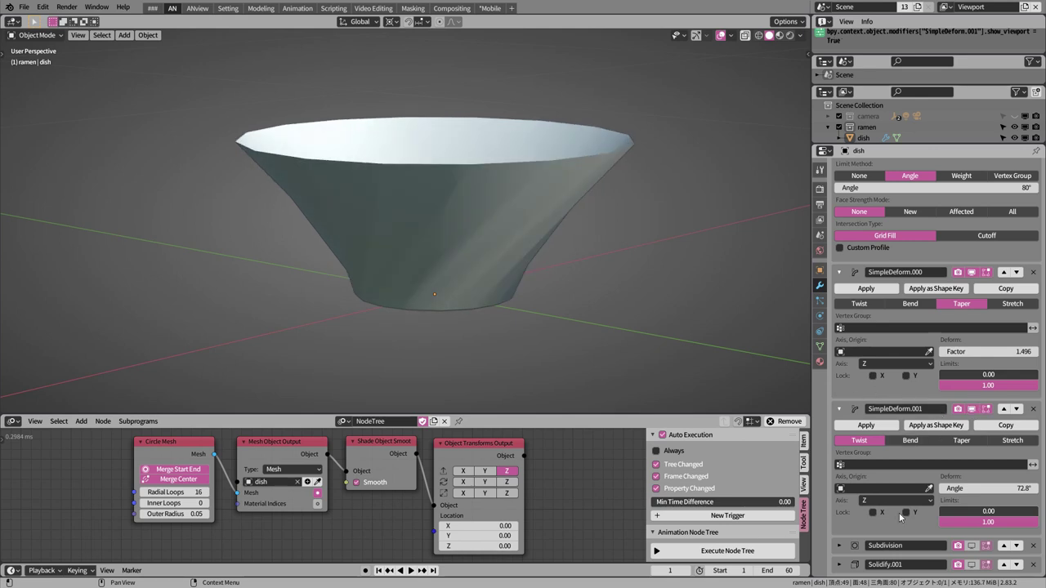
- Enable Subdivision to smooth the bowl and Solidify.001 to thicken its wall
click(838, 546)
click(972, 546)
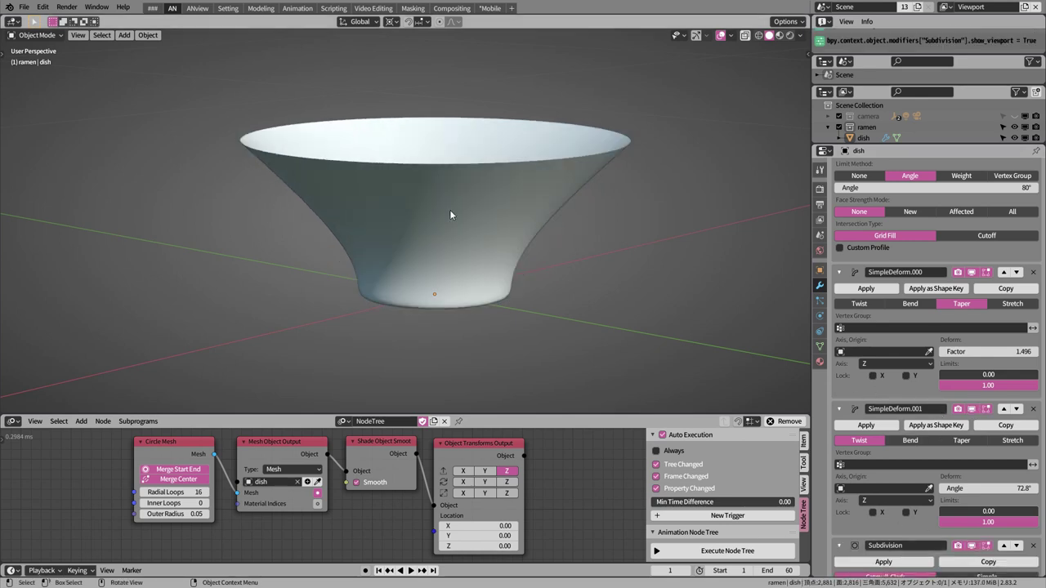
mouse_move(450, 209)
middle_down()
mouse_move(551, 204)
mouse_move(546, 278)
middle_up()
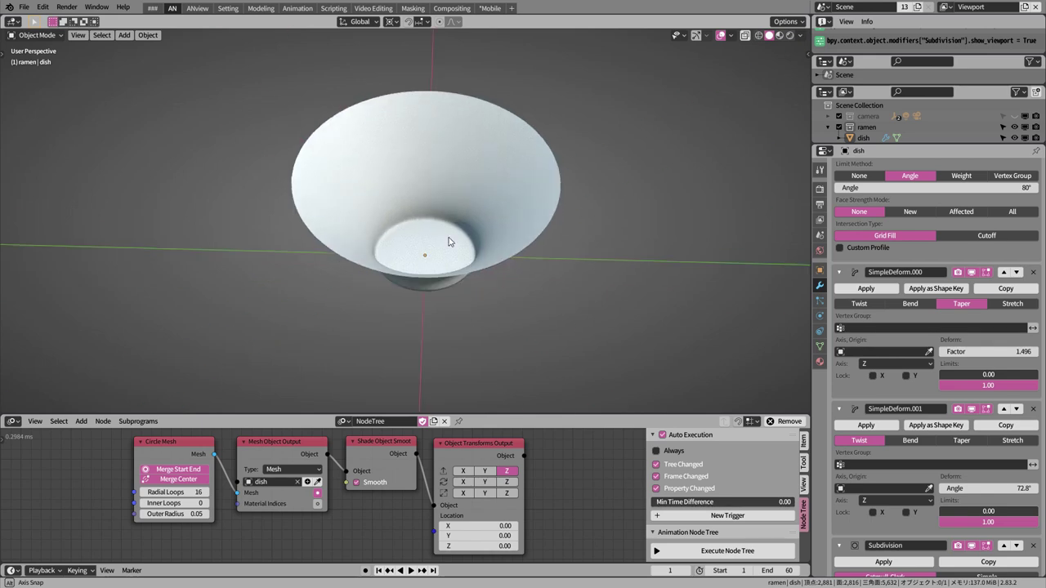
scroll(967, 577, down, 3)
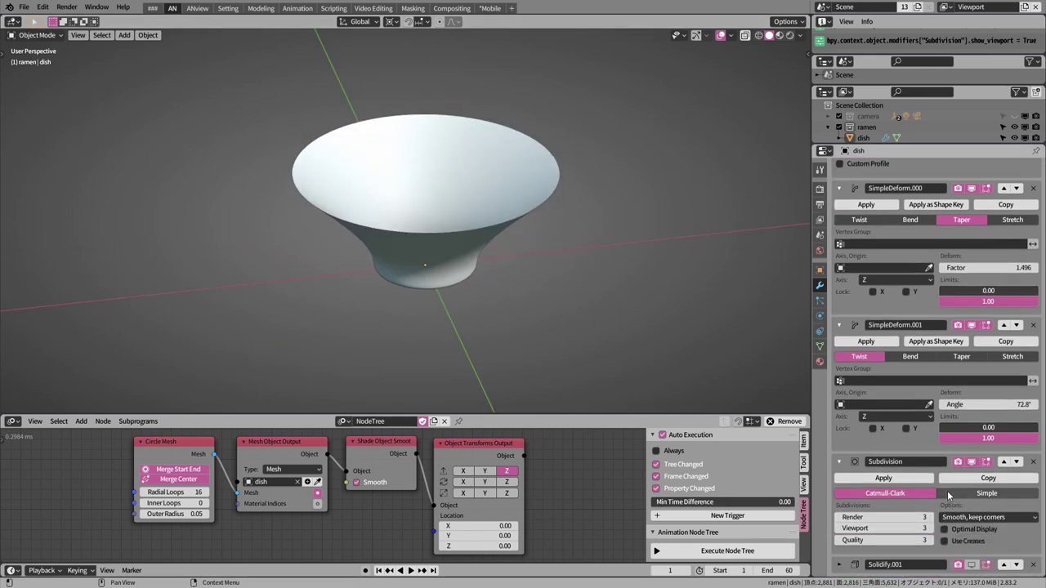
click(972, 565)
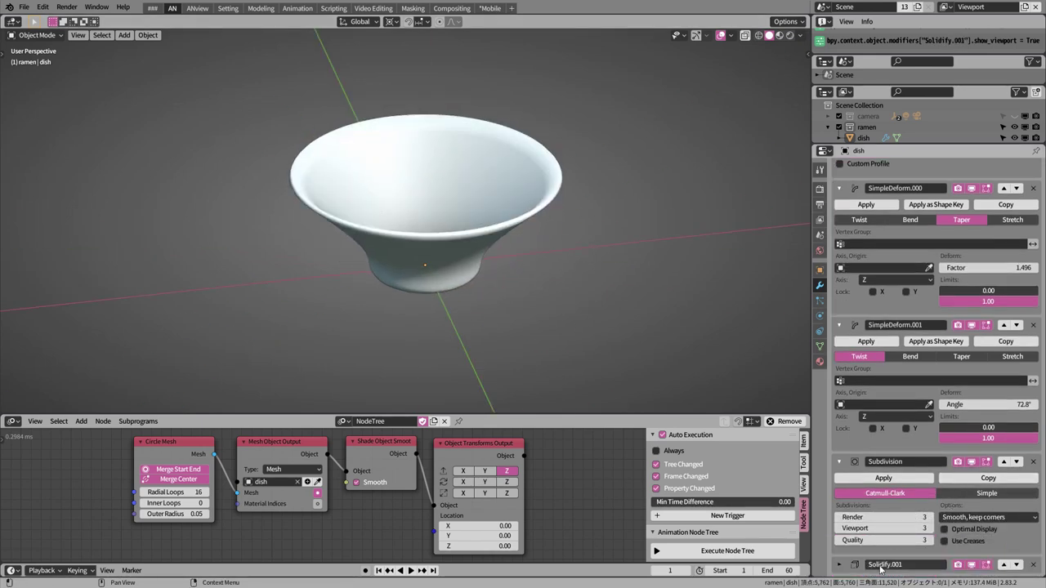
scroll(926, 563, down, 5)
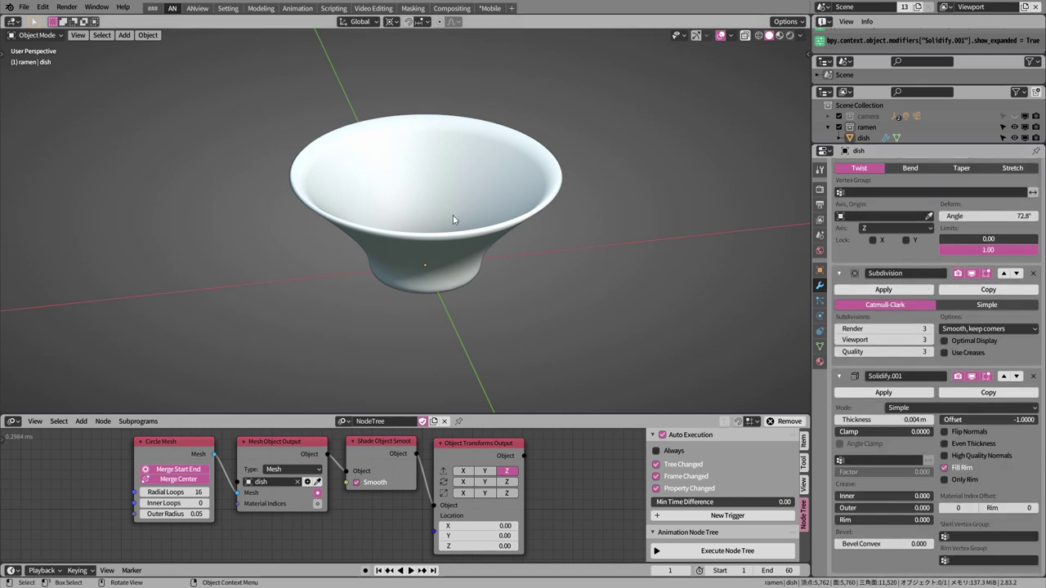
mouse_move(453, 215)
middle_down()
mouse_move(529, 221)
mouse_move(602, 258)
middle_up()
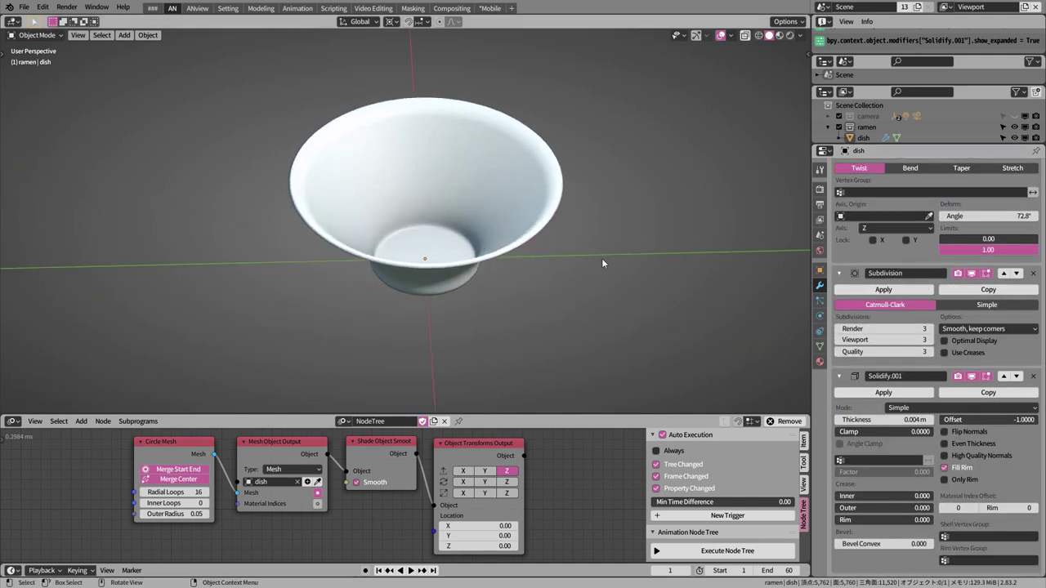
click(971, 376)
click(972, 376)
click(972, 376)
click(972, 376)
mouse_move(613, 245)
middle_down()
mouse_move(548, 221)
mouse_move(692, 175)
mouse_move(475, 229)
mouse_move(505, 219)
middle_up()
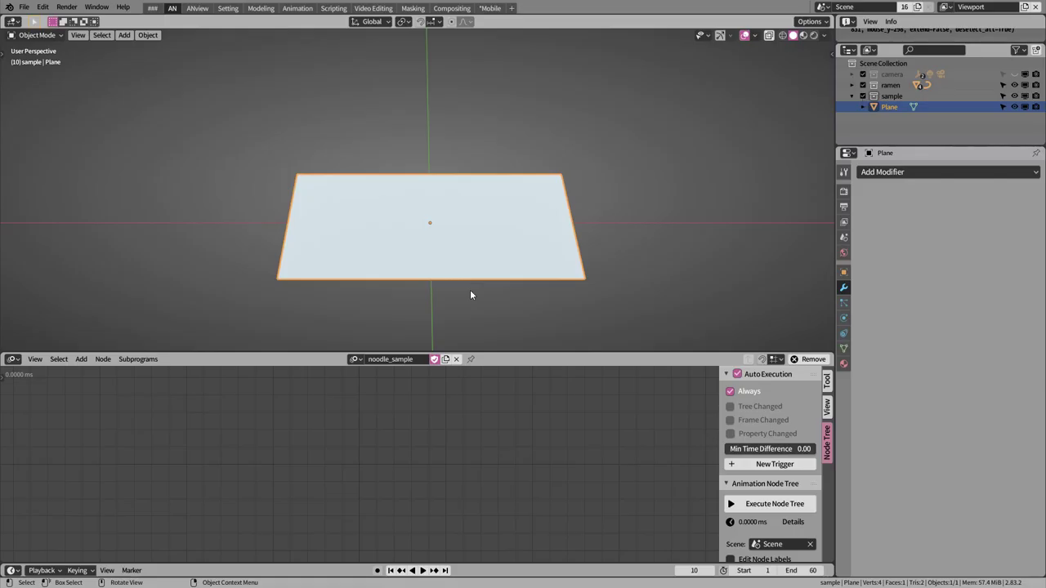
- Add a Solidify modifier to the plane with 0.05 m thickness extending upward
click(873, 171)
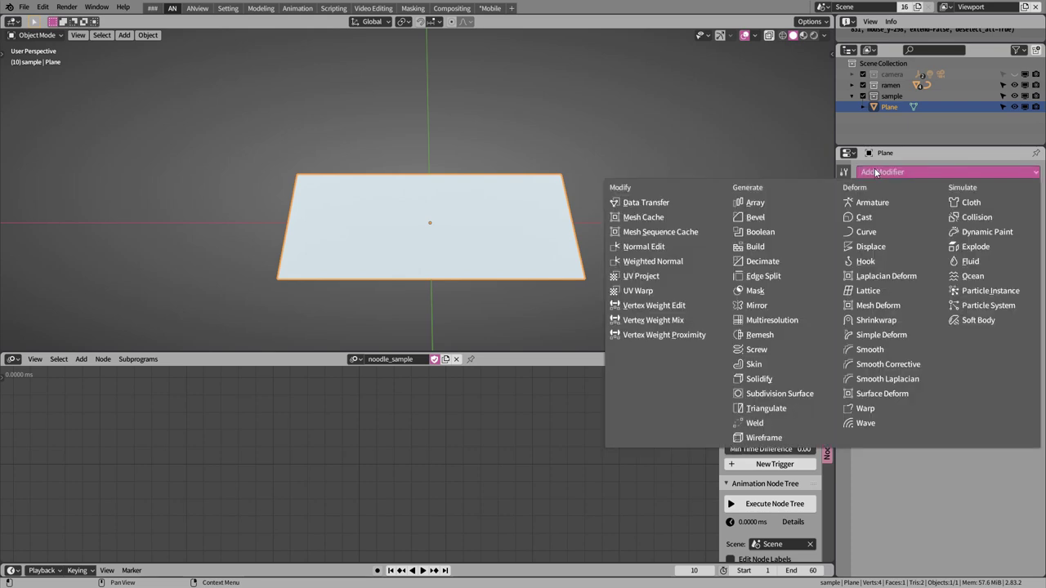
click(784, 381)
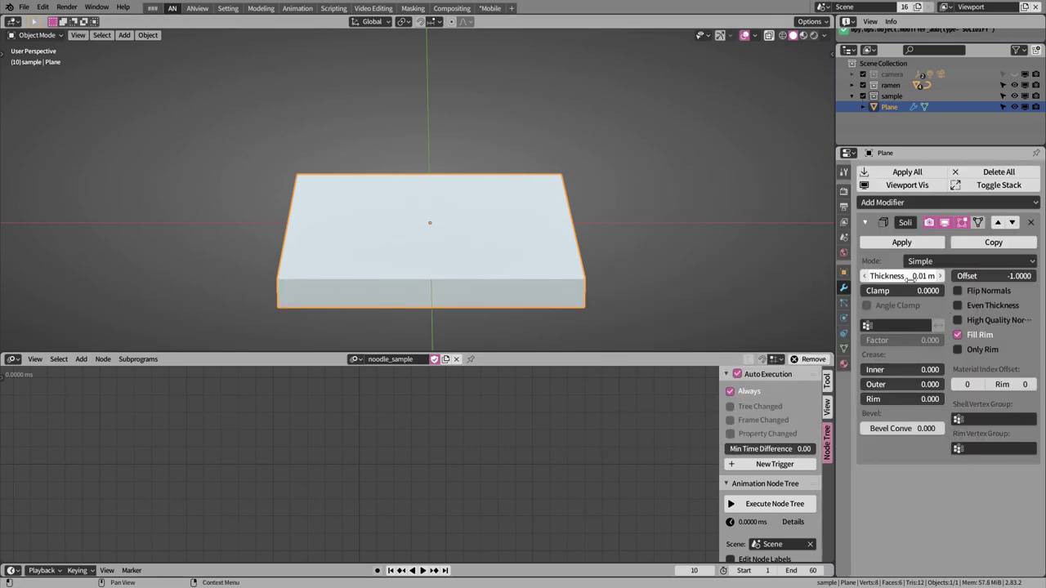
click(904, 277)
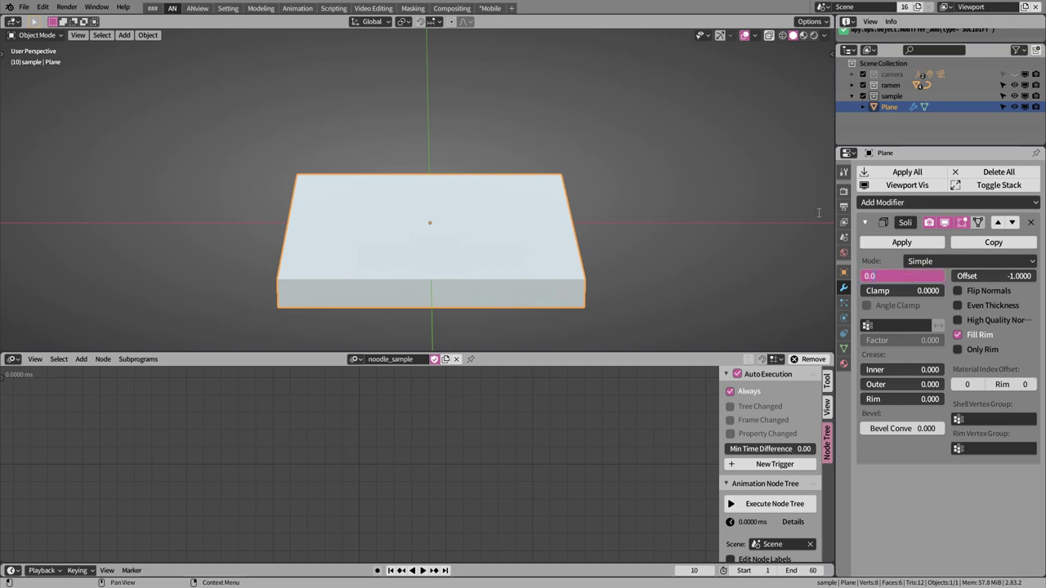
text(5)
key(Return)
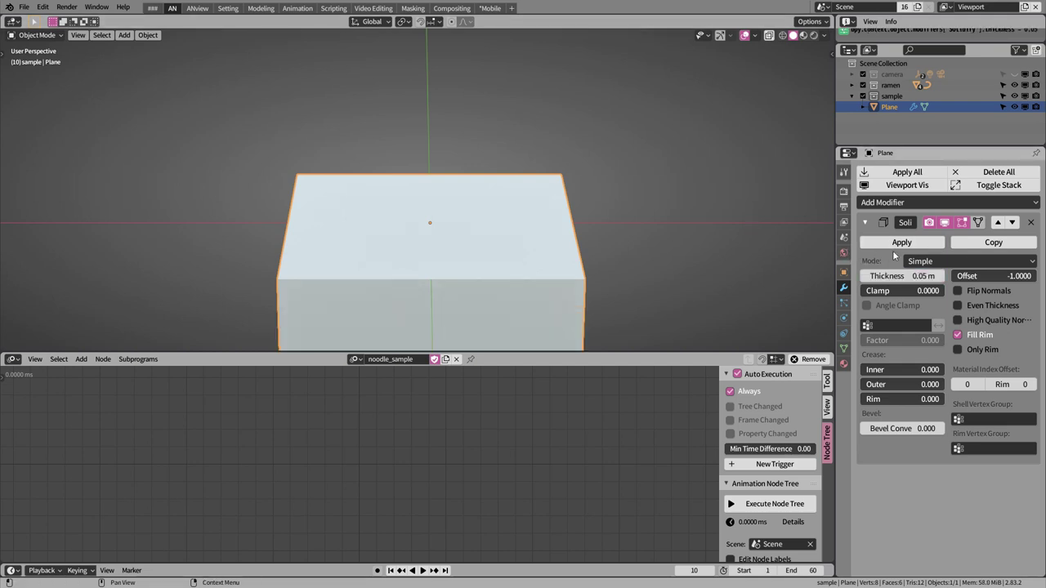
key(minus)
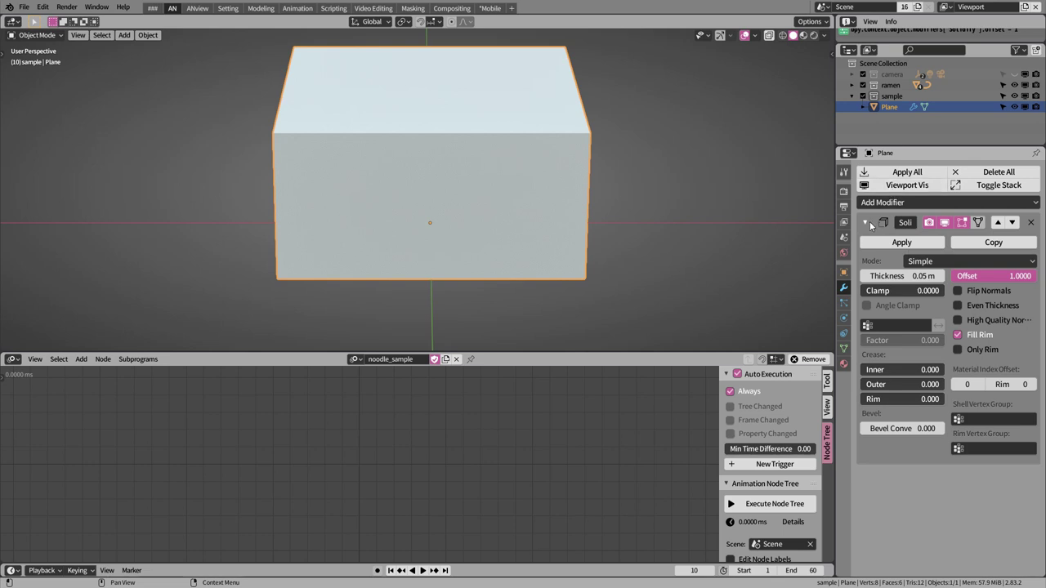
middle_drag(601, 237, 560, 218)
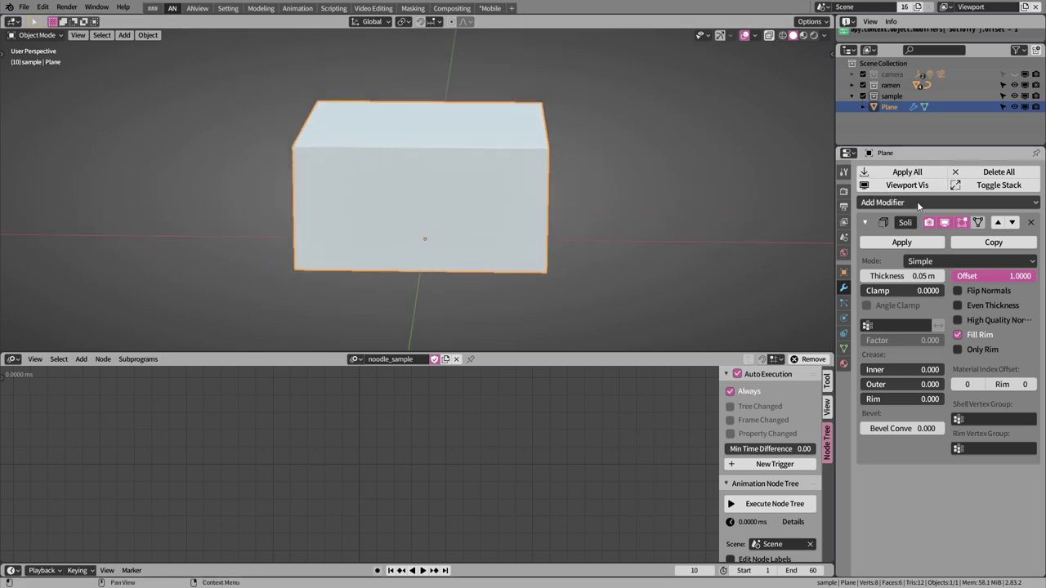
- Add a Subdivision Surface modifier with viewport level 2
click(867, 205)
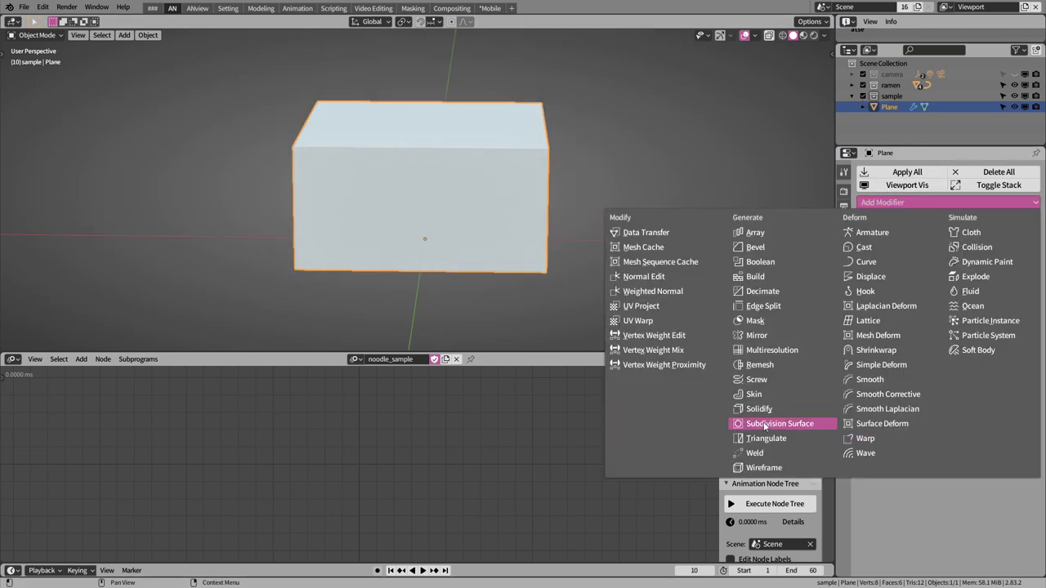
click(783, 424)
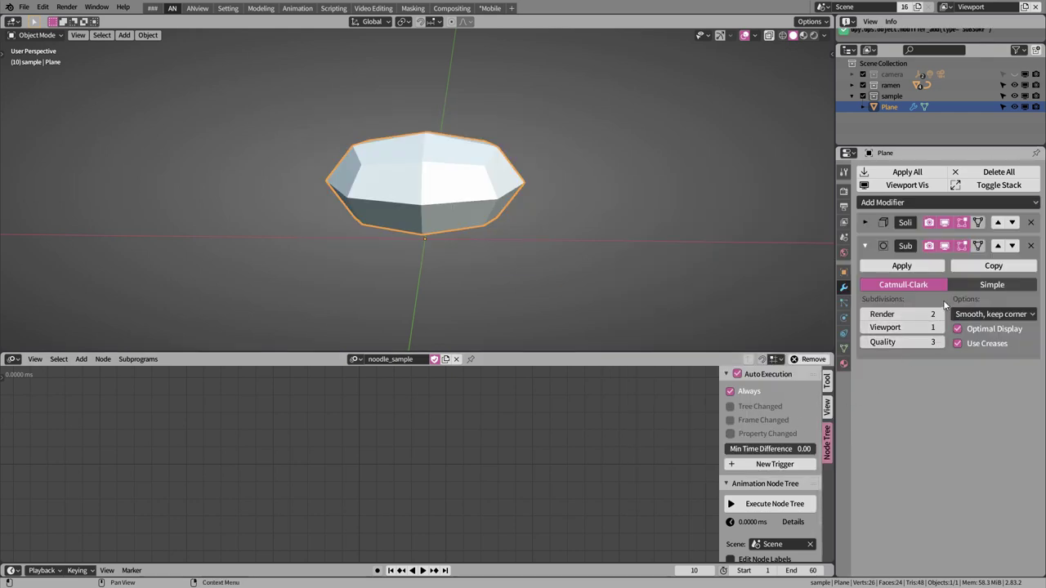
click(940, 327)
mouse_move(599, 237)
middle_down()
mouse_move(518, 226)
mouse_move(520, 254)
mouse_move(531, 238)
middle_up()
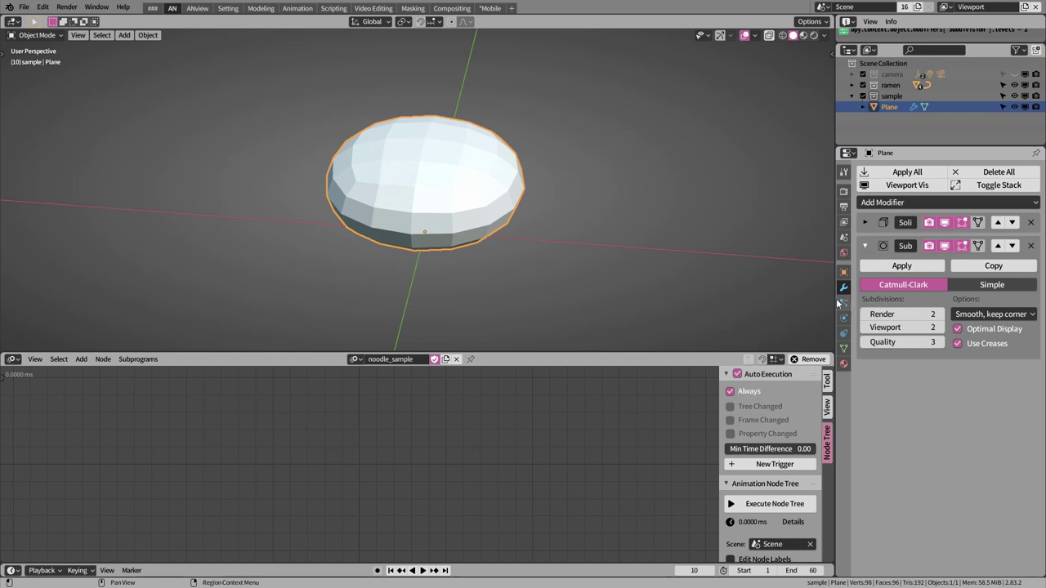
- Set the plane's Display As option to Wire
click(845, 273)
click(957, 372)
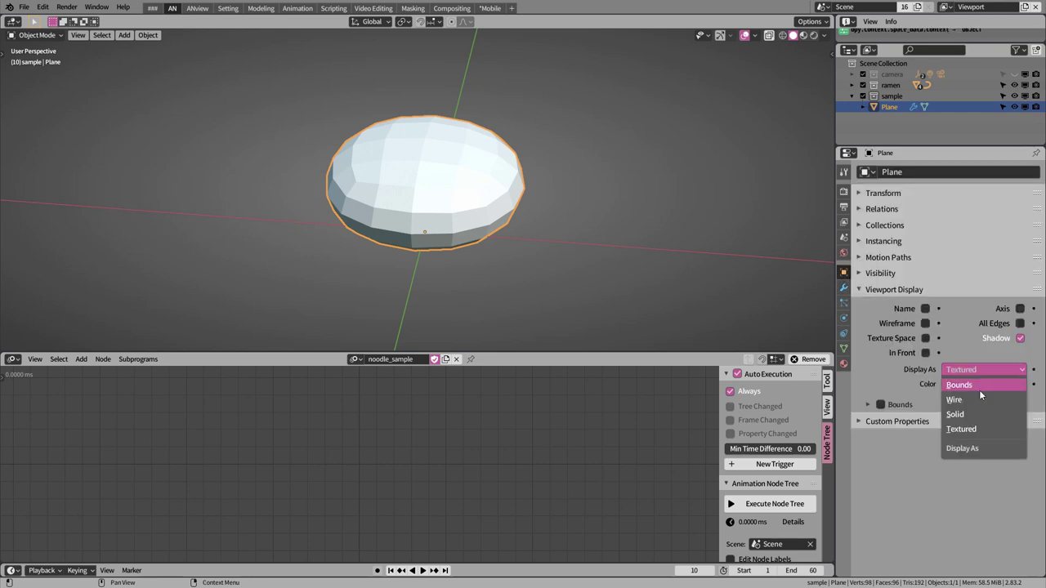
click(981, 402)
mouse_move(658, 316)
middle_down()
mouse_move(391, 195)
mouse_move(454, 219)
middle_up()
scroll(454, 219, up, 1)
scroll(455, 219, up, 2)
scroll(460, 214, up, 2)
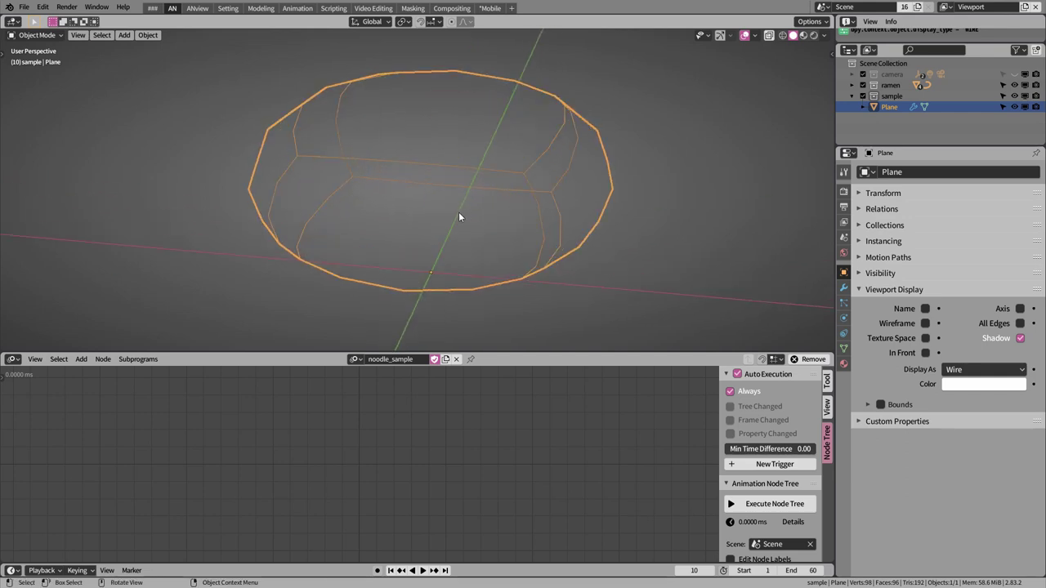
- Add a particle system to the plane with Physics Type None and Render As None
click(844, 308)
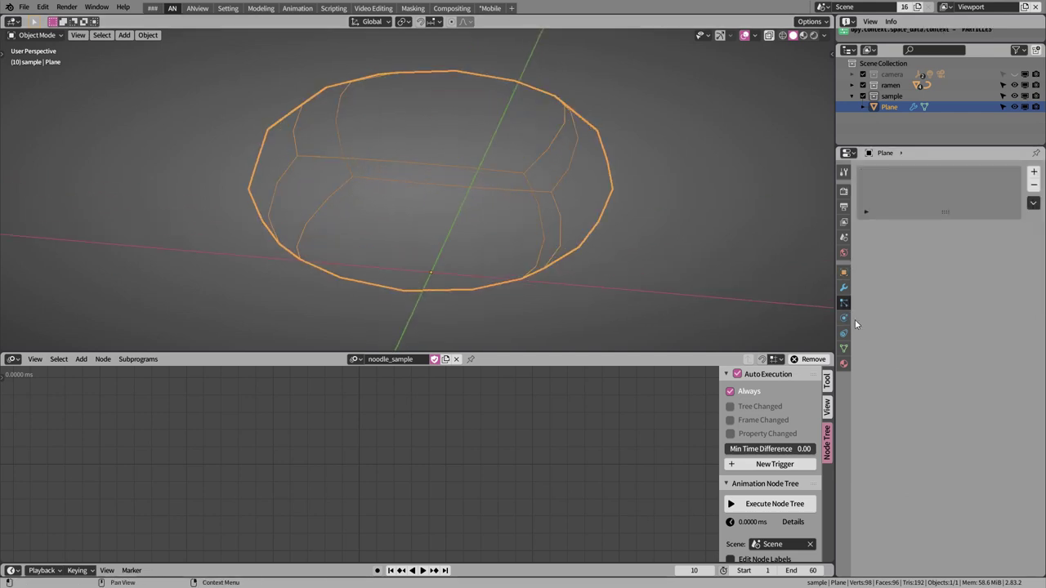
click(1034, 174)
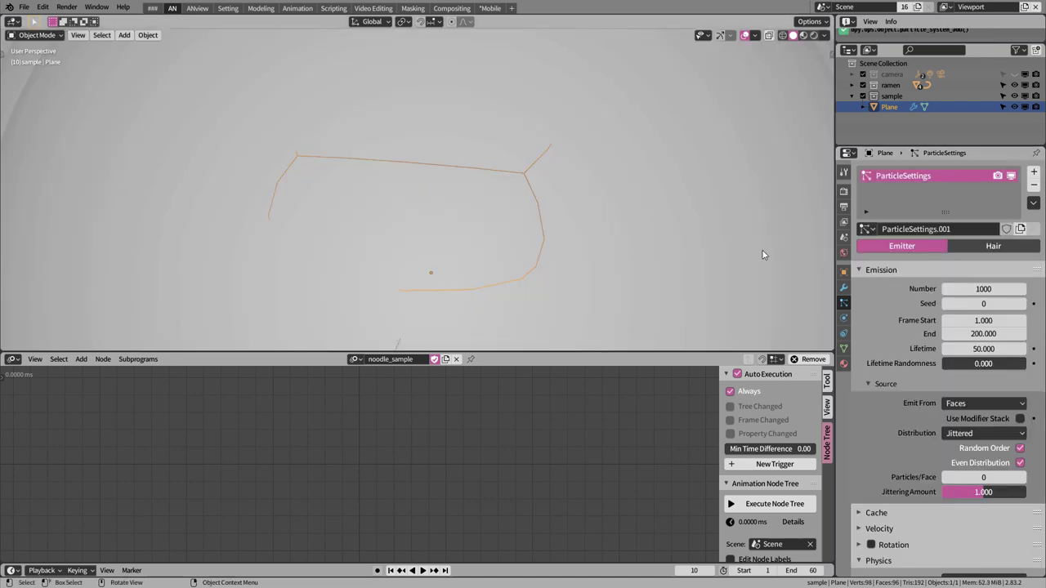
scroll(949, 392, down, 5)
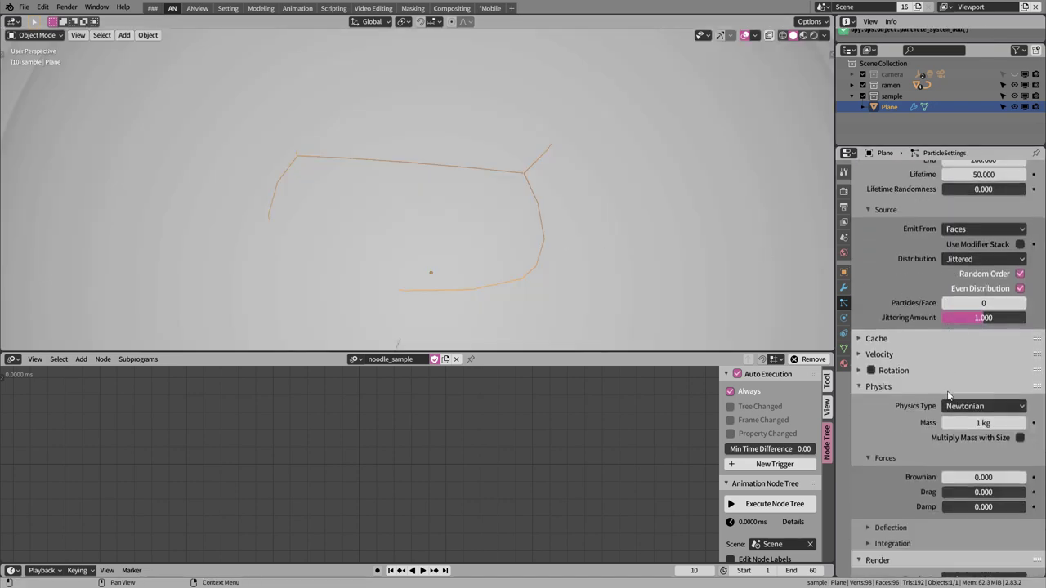
scroll(946, 391, down, 4)
click(963, 255)
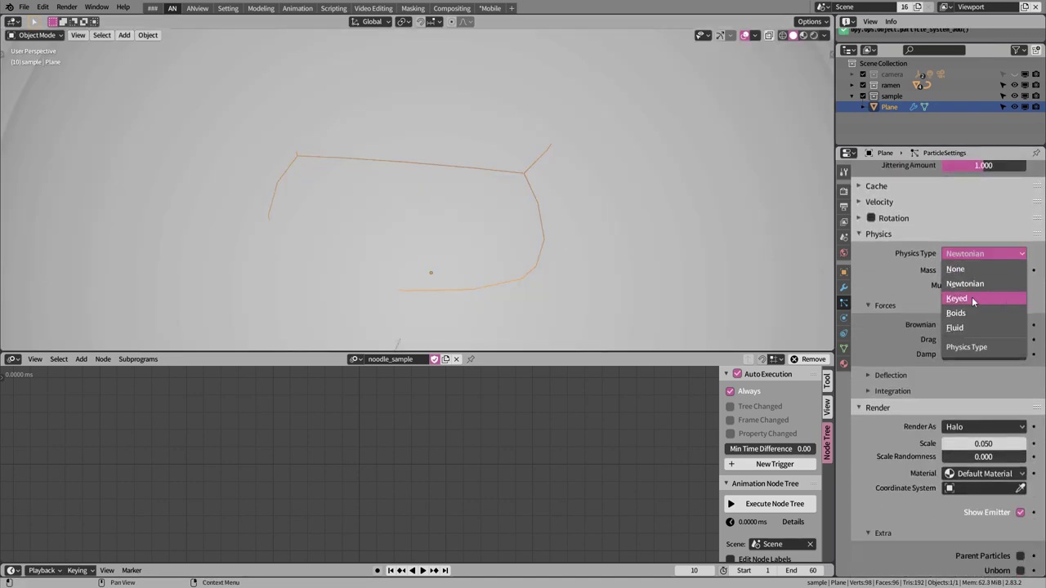
click(955, 270)
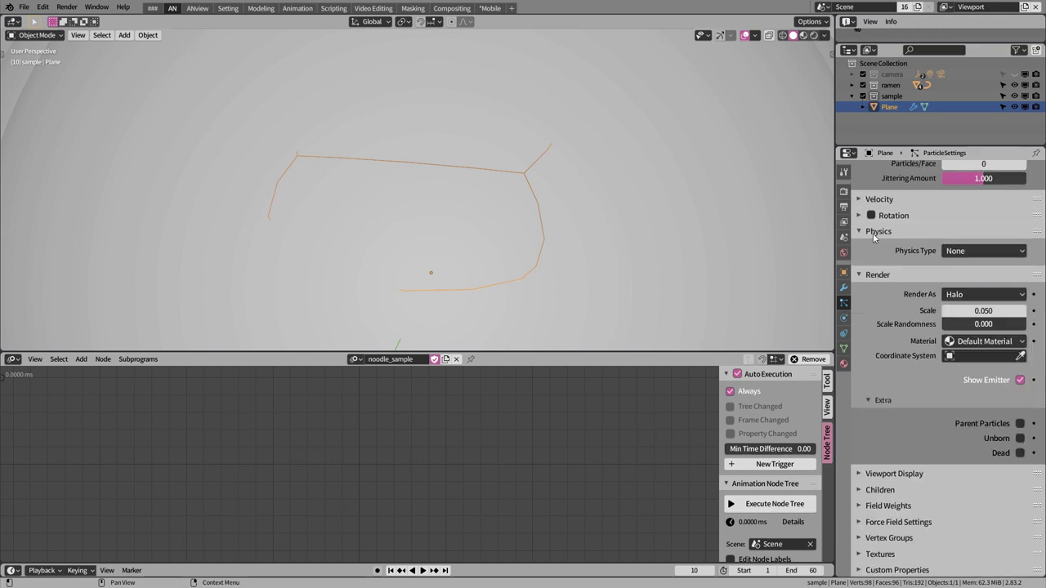
click(974, 296)
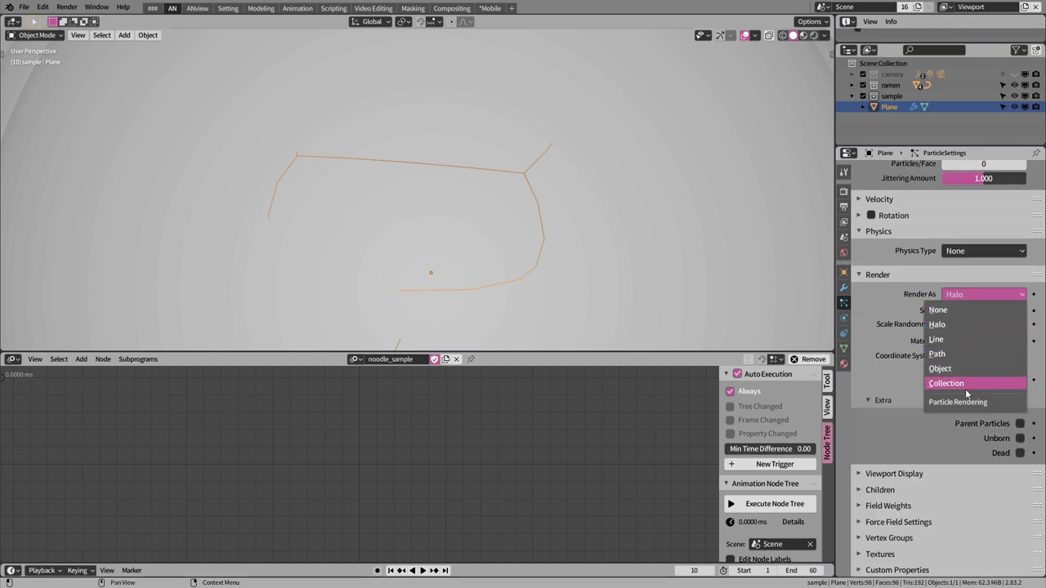
click(959, 311)
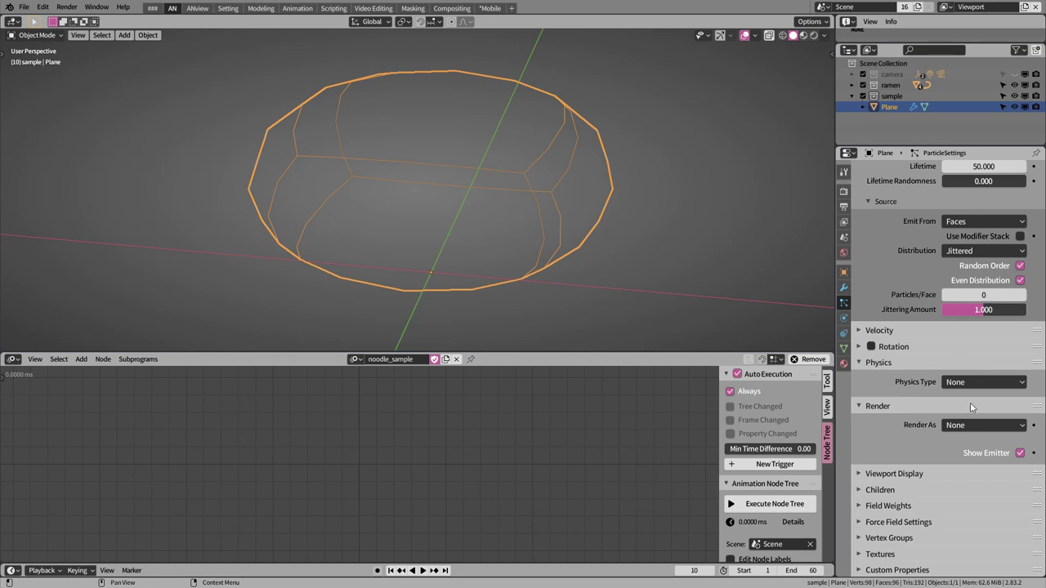
- Add a Particle Systems from Object node to the node tree
middle_drag(528, 229, 519, 241)
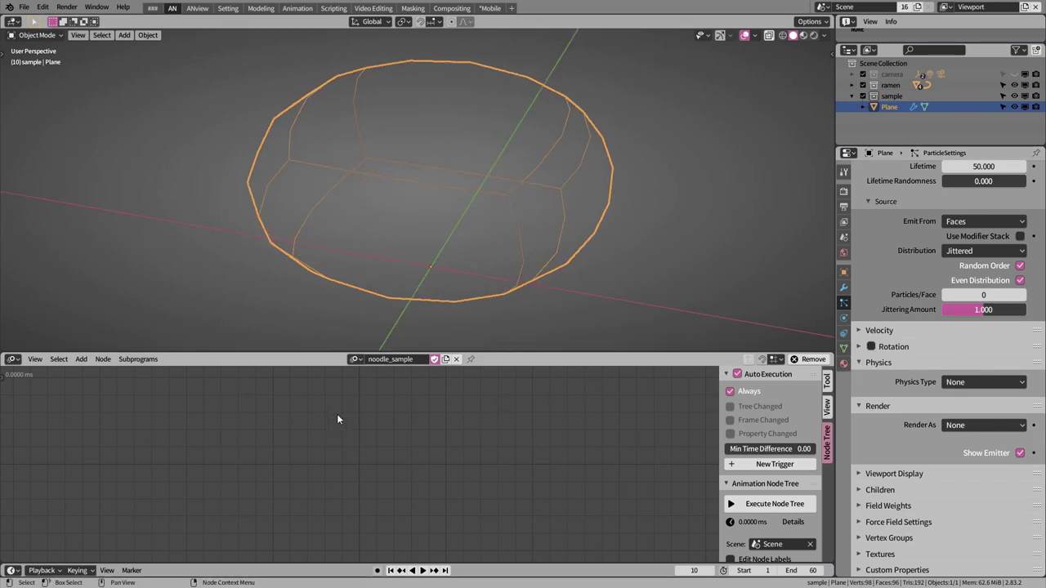
click(82, 360)
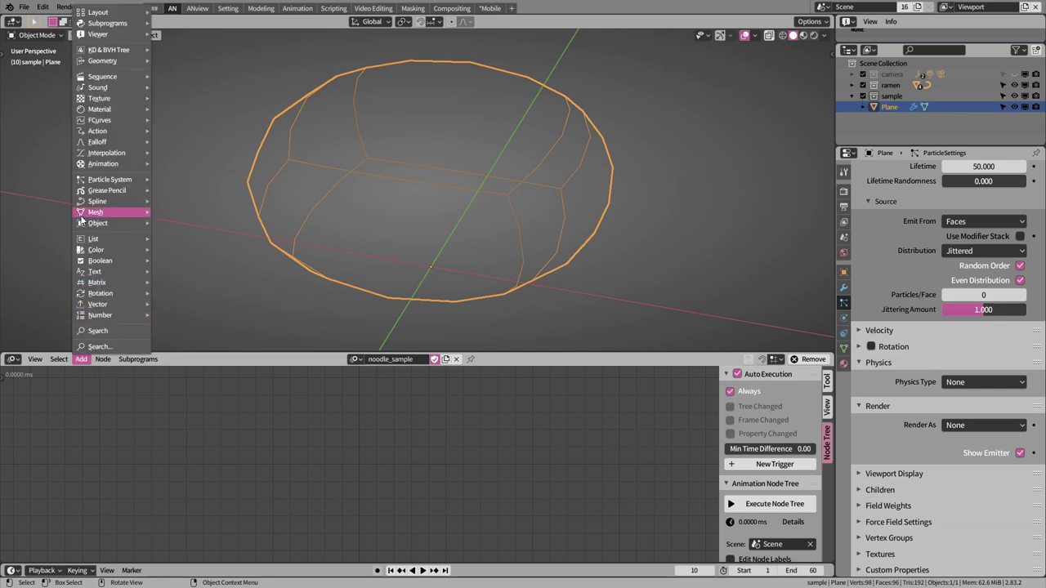
mouse_move(98, 223)
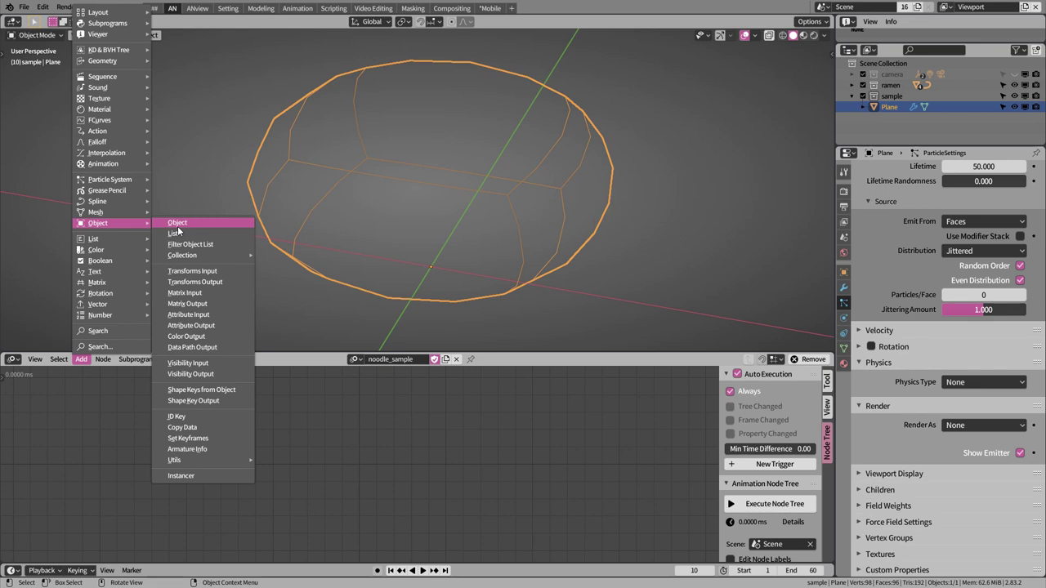
click(178, 226)
right_click(236, 401)
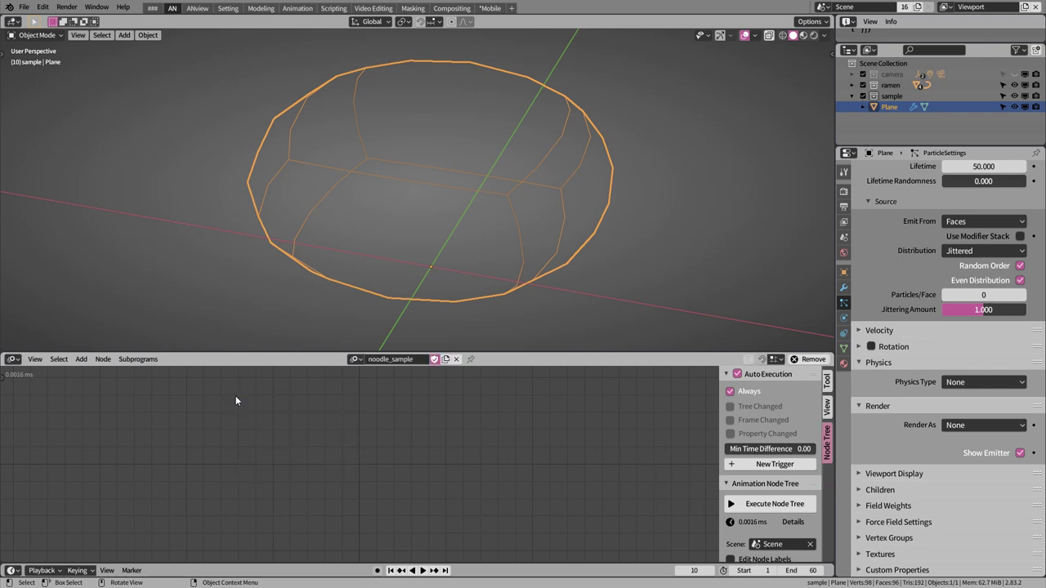
key(shift+a)
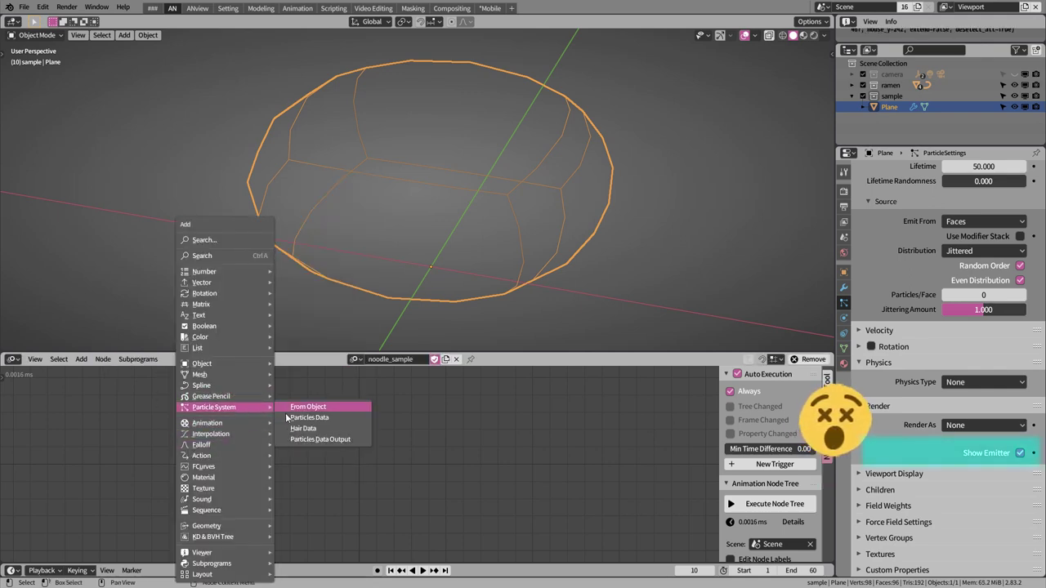
click(294, 407)
click(223, 420)
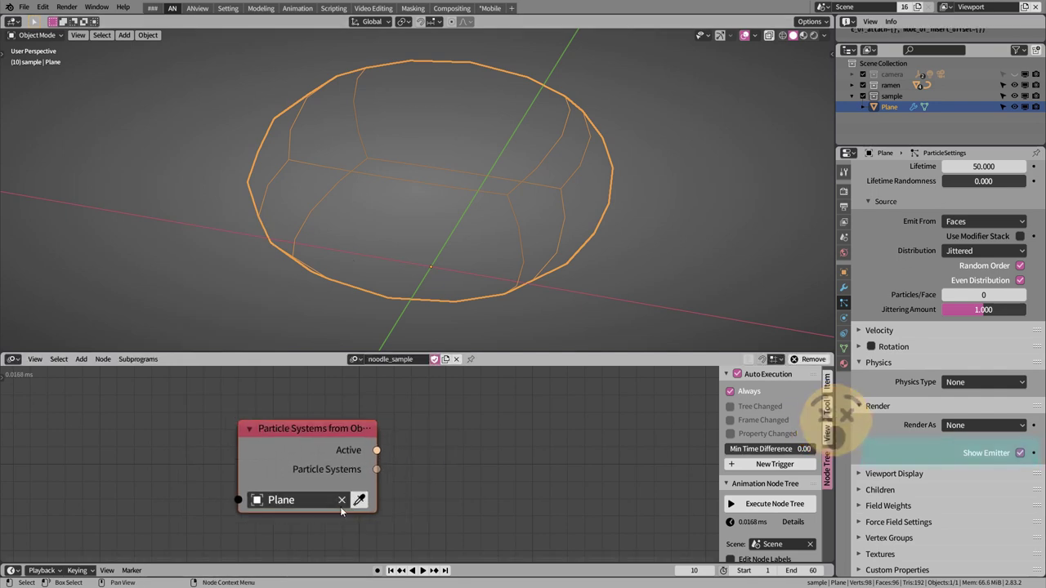
drag(297, 425, 173, 395)
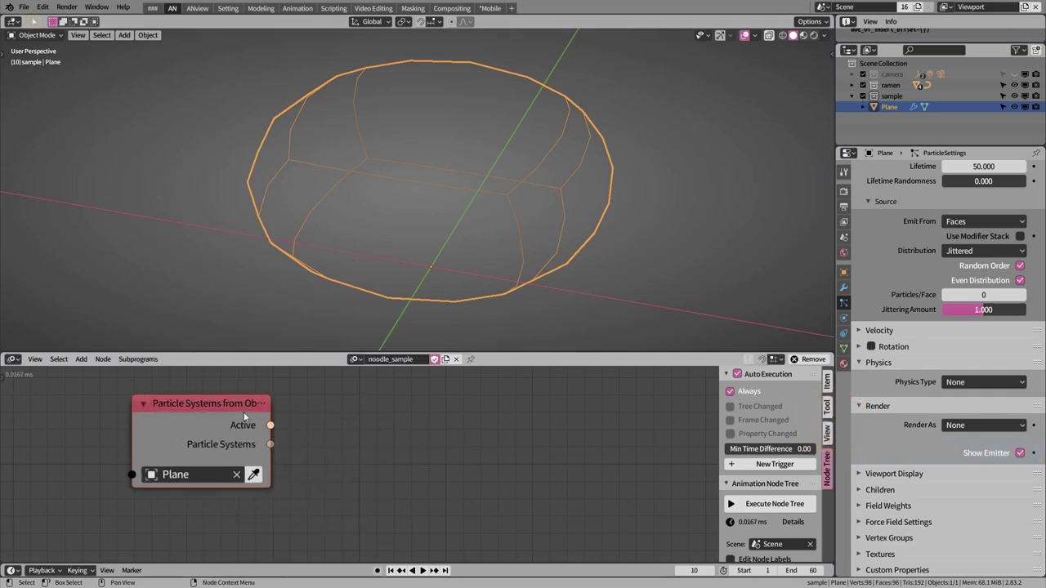
- Add a Particles Data node and a 3D Viewer that displays the particle Locations
key(shift+a)
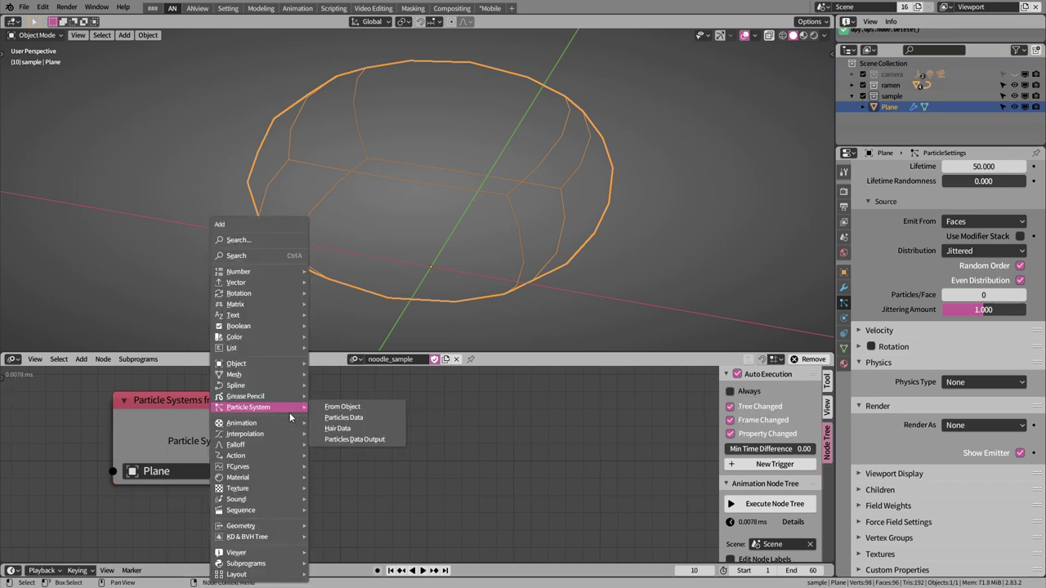
click(349, 417)
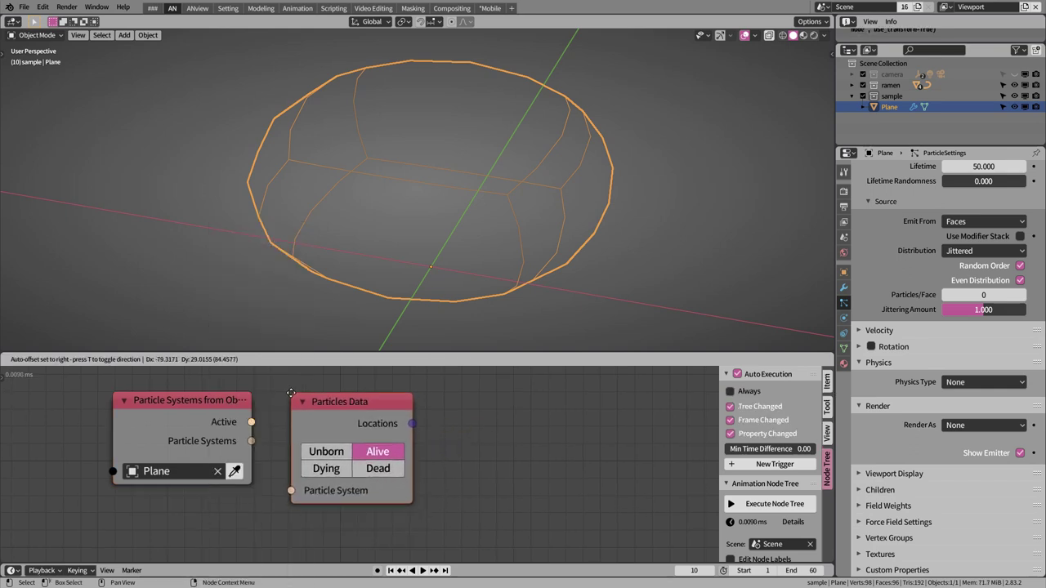
click(262, 421)
drag(251, 442, 289, 491)
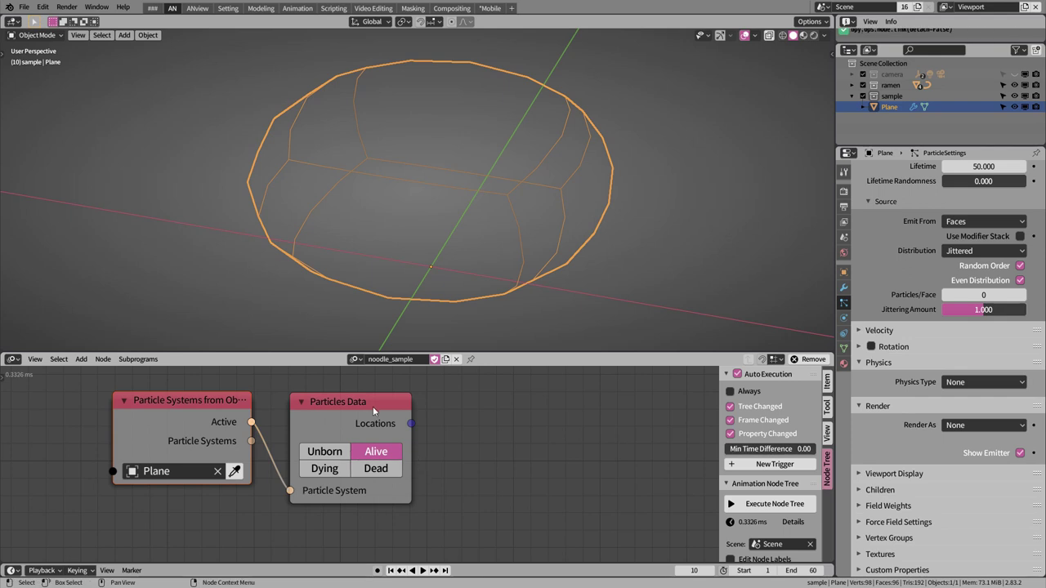
key(shift+a)
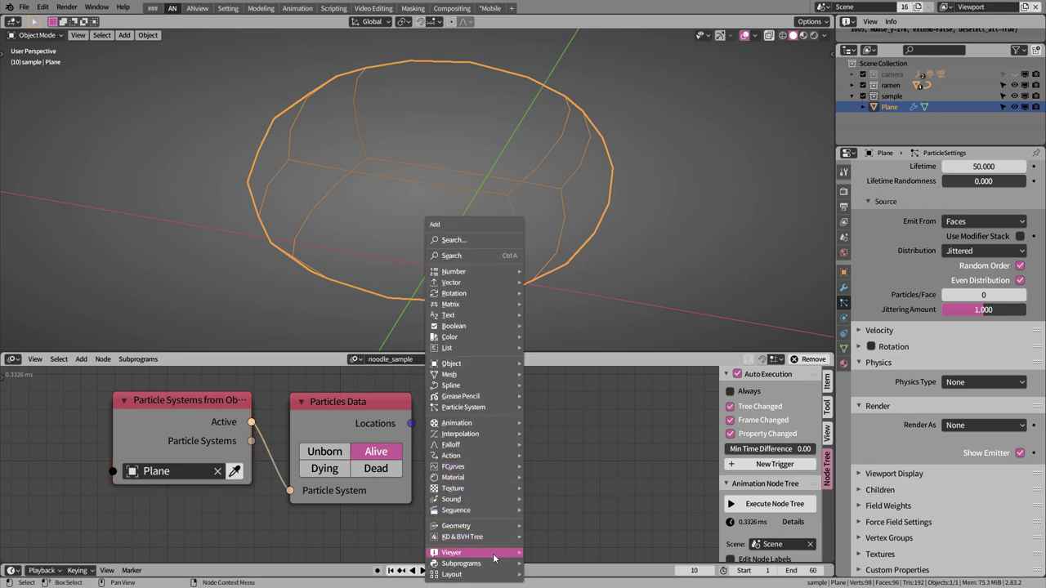
click(554, 519)
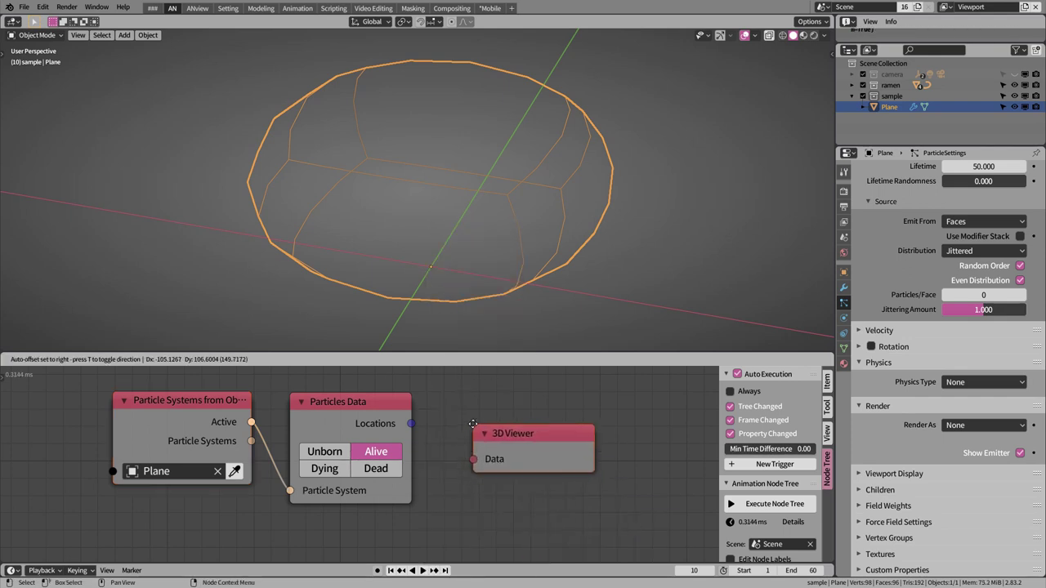
click(414, 425)
mouse_move(414, 425)
mouse_down()
mouse_move(494, 475)
mouse_move(481, 466)
mouse_up()
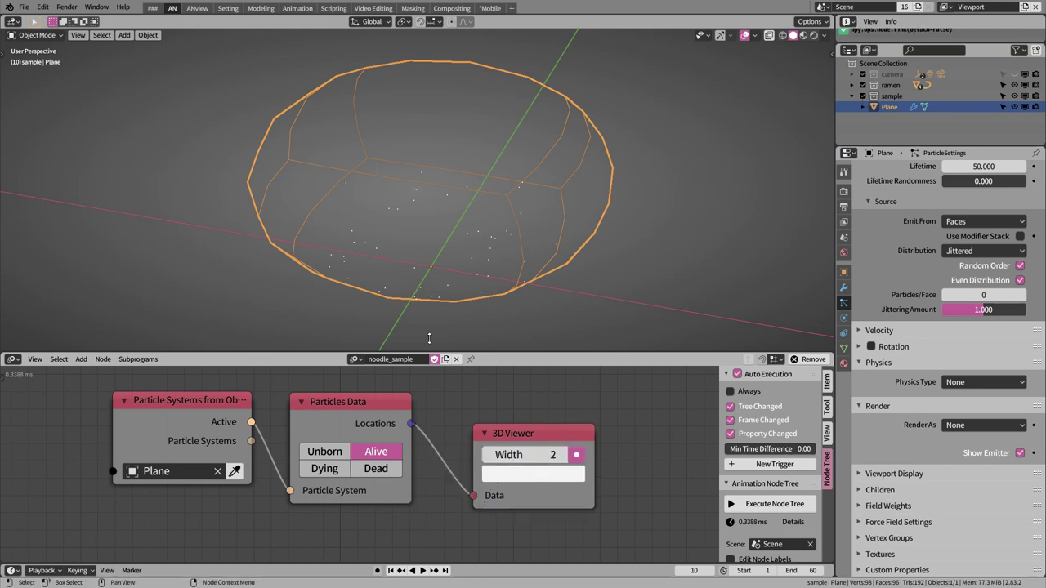
- Make the viewer's displayed points wider and cyan
click(562, 463)
click(562, 463)
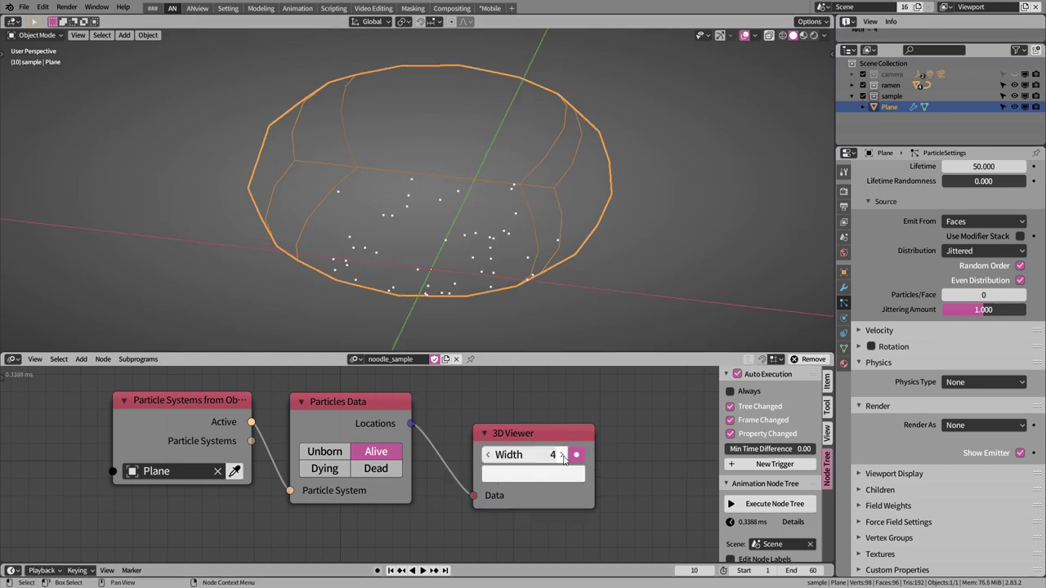
click(563, 463)
click(563, 462)
click(562, 483)
mouse_move(580, 301)
mouse_down()
mouse_move(600, 262)
mouse_move(555, 248)
mouse_up()
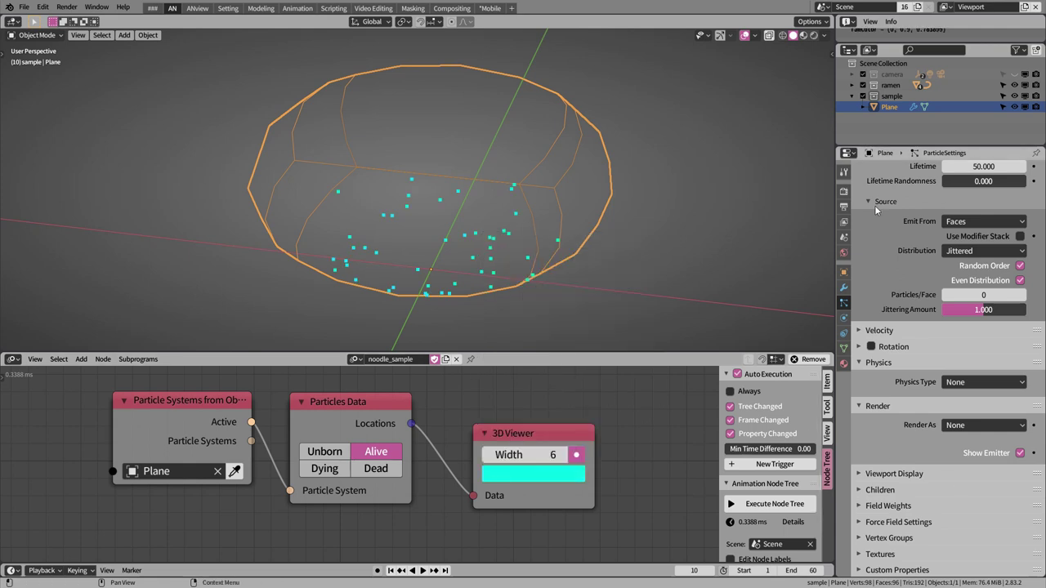
scroll(906, 238, up, 5)
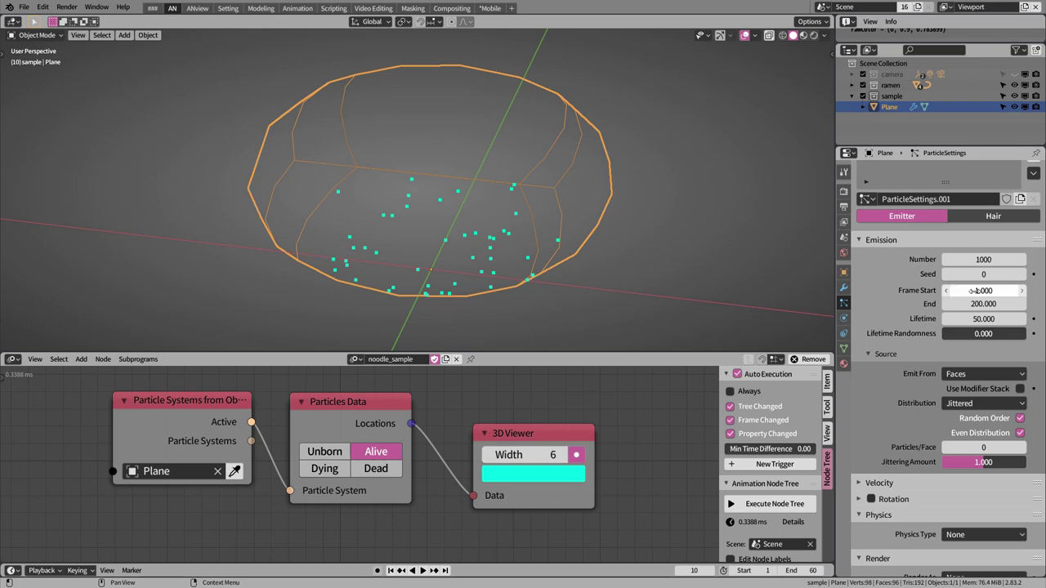
- Set the emission end frame to 1 and the particle Lifetime to 10000
key(ctrl+c)
key(ctrl+v)
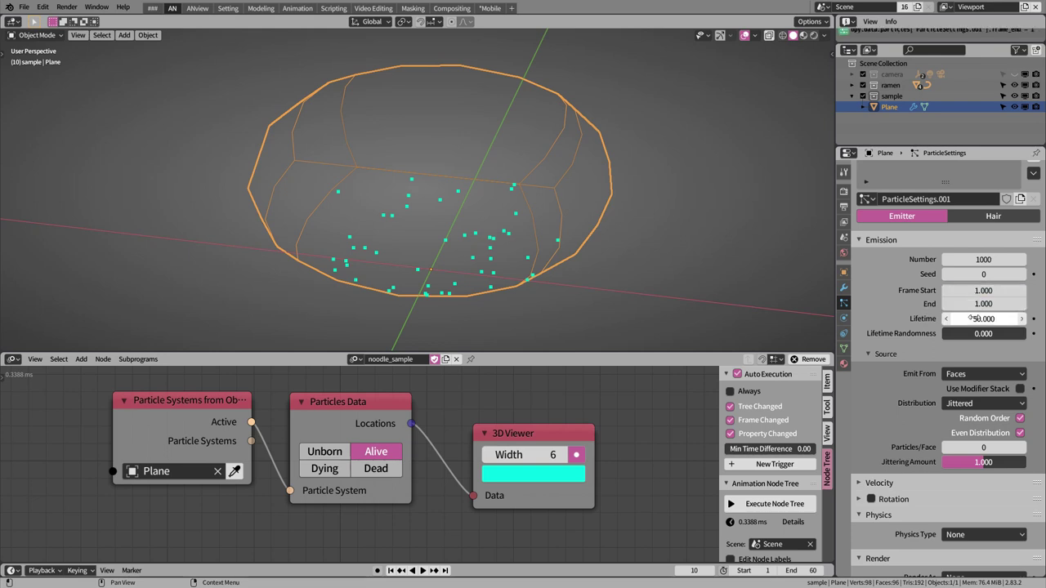
click(956, 319)
text(10000)
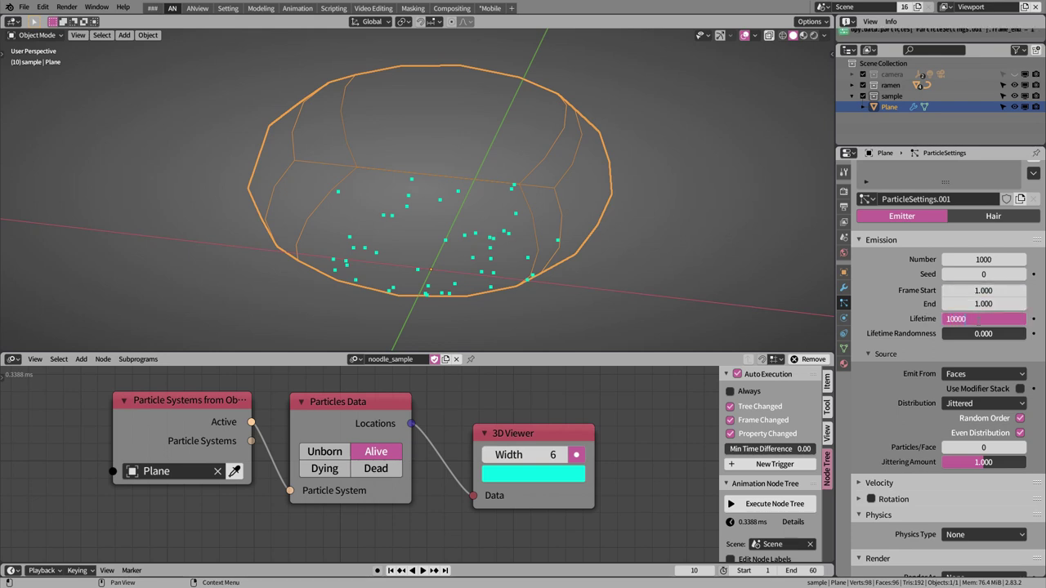
key(Return)
- Emit the particles from Volume with Random distribution
middle_drag(556, 264, 550, 244)
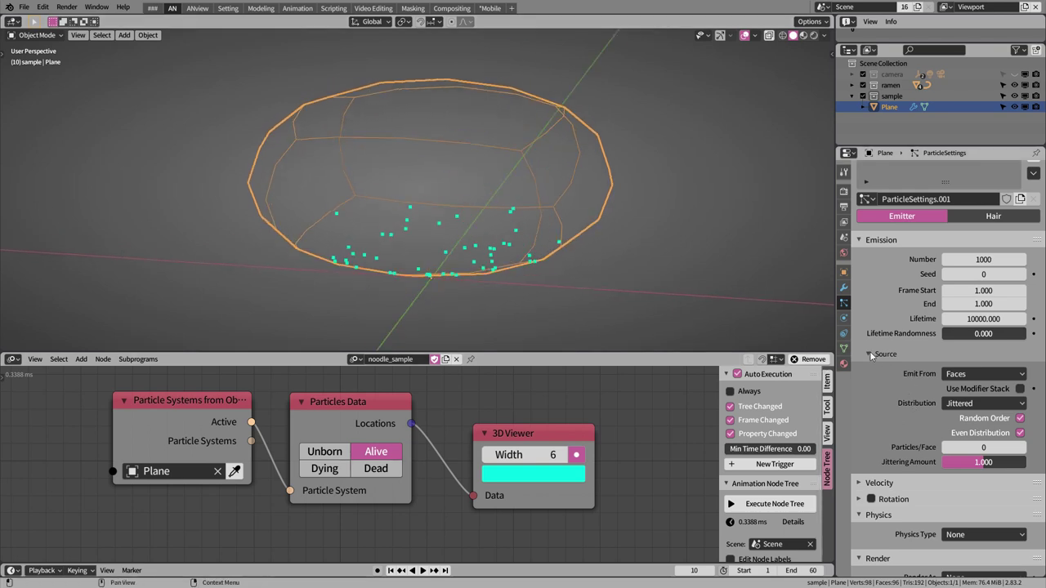
click(977, 375)
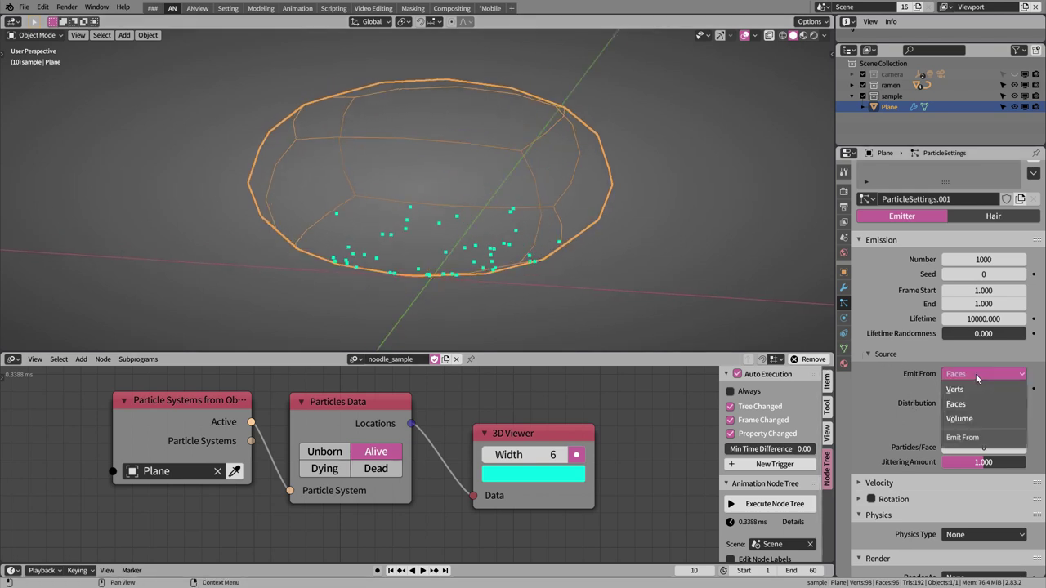
click(973, 418)
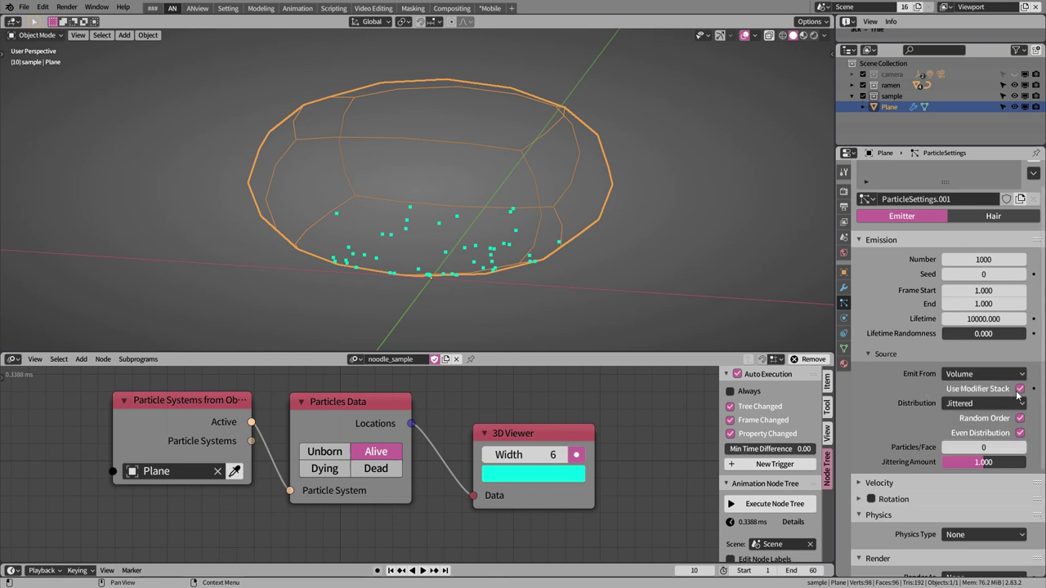
click(1006, 407)
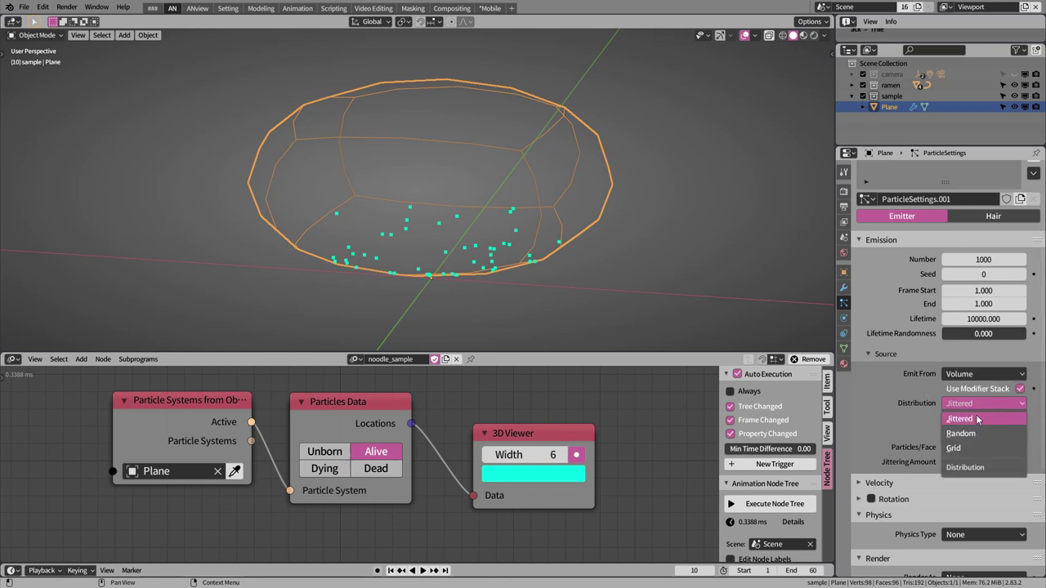
click(988, 432)
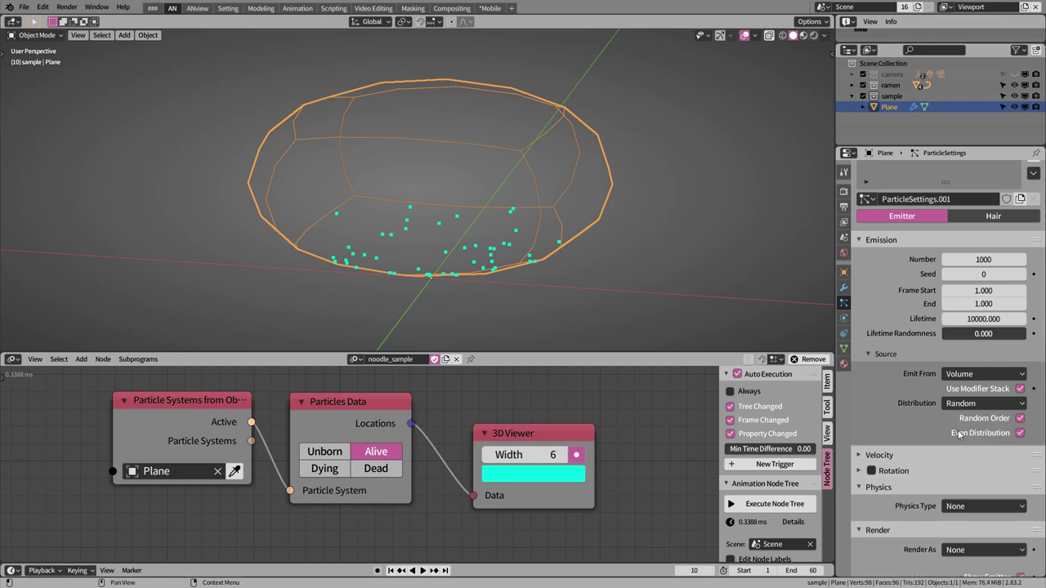
scroll(964, 409, down, 2)
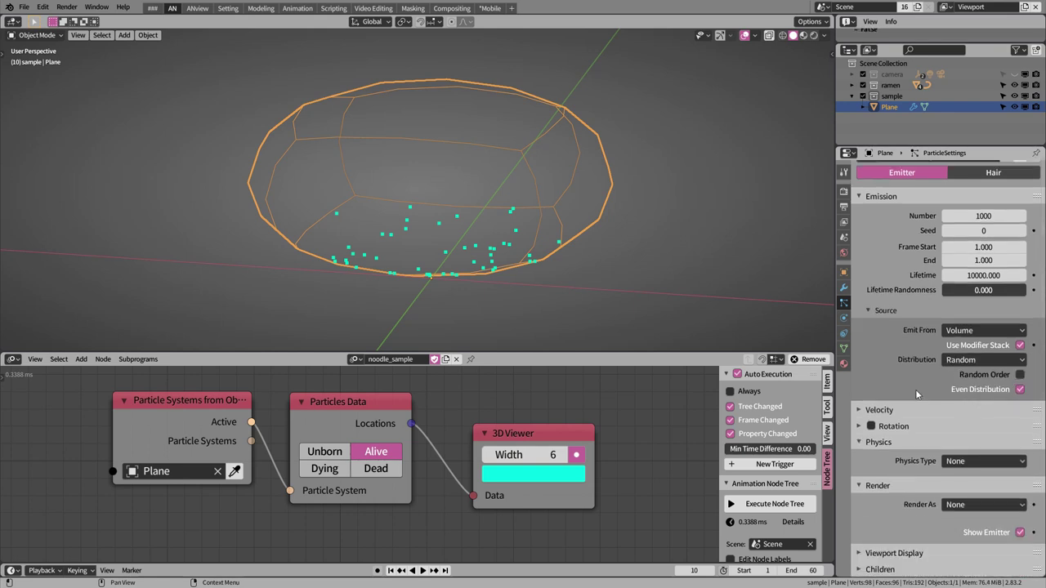
scroll(917, 394, down, 4)
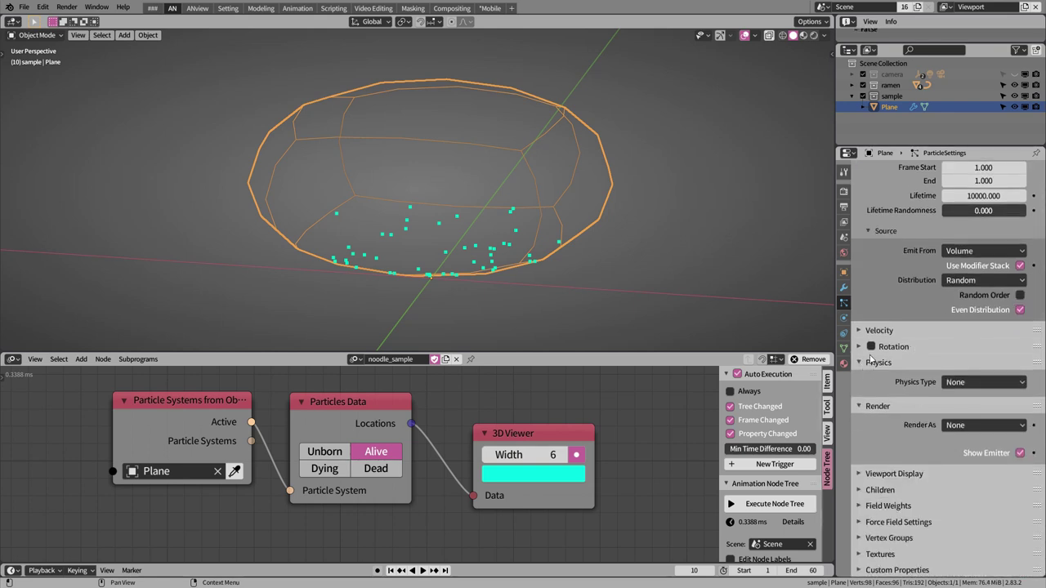
- Add a Spline from Points node to the tree
mouse_move(493, 287)
middle_down()
mouse_move(482, 249)
mouse_move(407, 245)
mouse_move(474, 213)
middle_up()
mouse_move(528, 429)
mouse_down()
mouse_move(495, 396)
mouse_move(490, 506)
mouse_up()
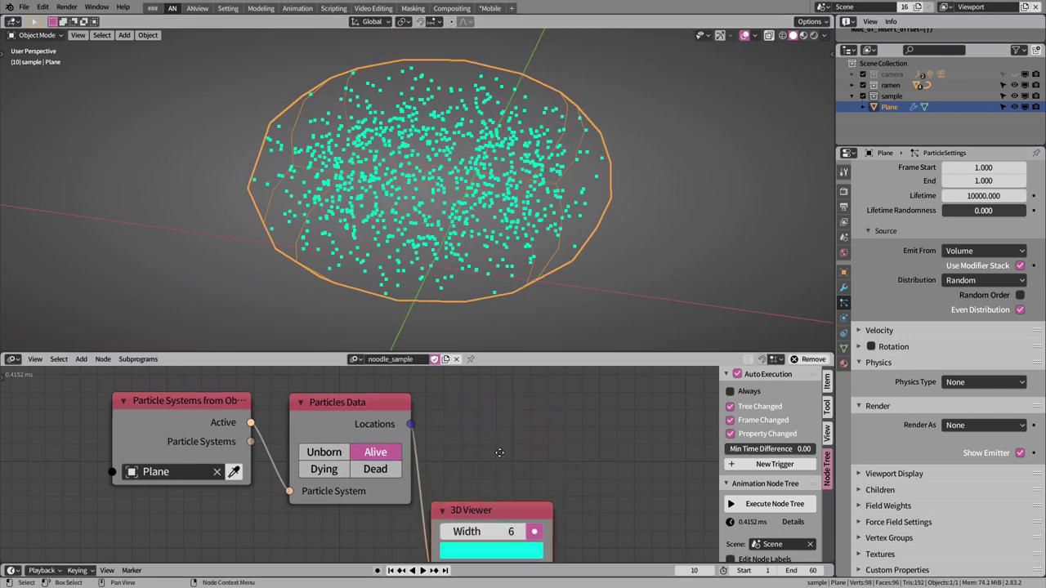
middle_drag(499, 453, 479, 450)
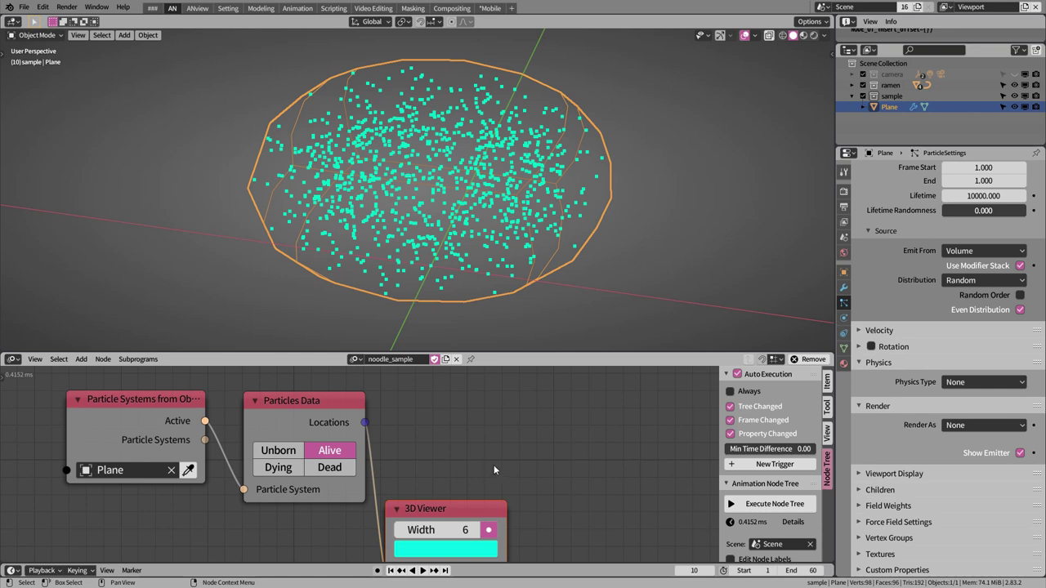
key(shift+a)
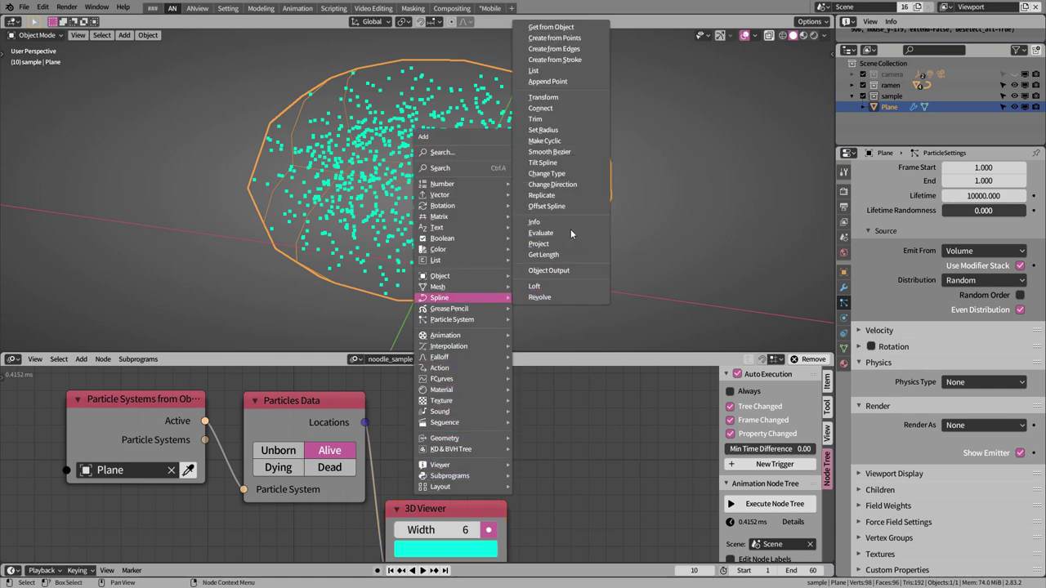
click(586, 41)
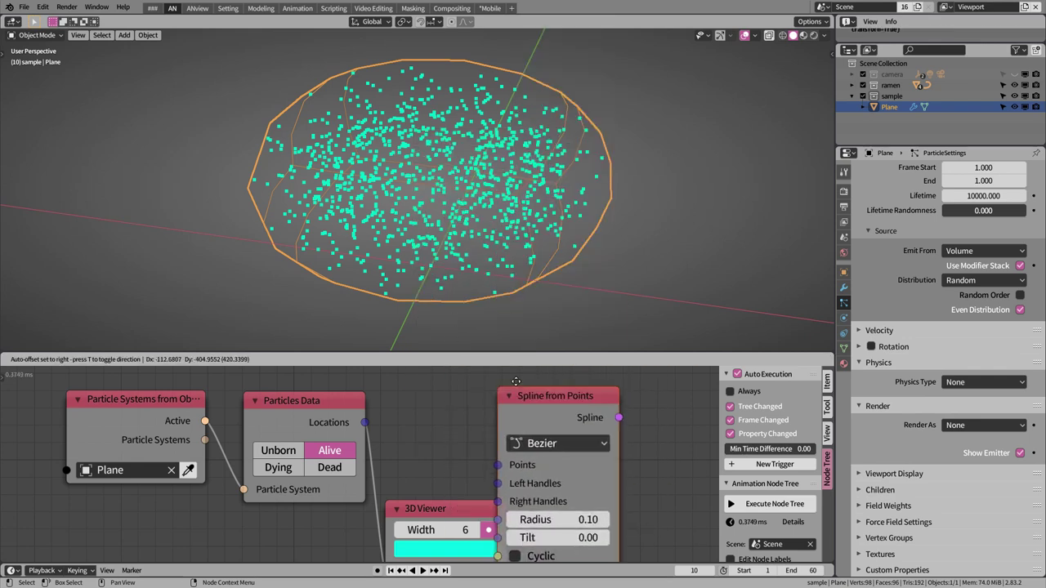
scroll(505, 416, down, 1)
scroll(505, 415, down, 1)
middle_drag(506, 415, 440, 416)
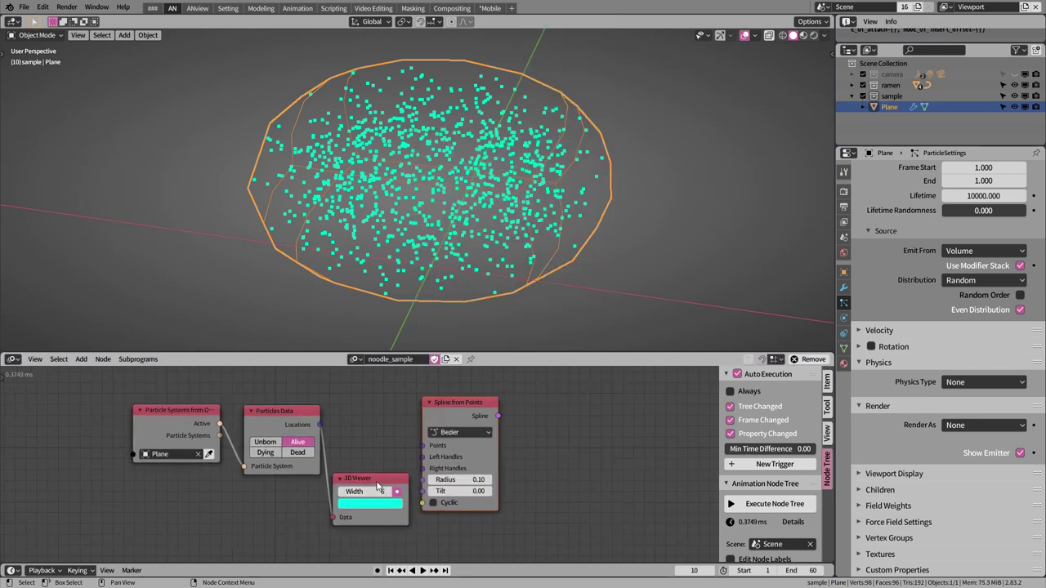
- Arrange the 3D Viewer and spline nodes, then link particle Locations into the spline's Points
drag(377, 485, 286, 497)
drag(447, 395, 361, 413)
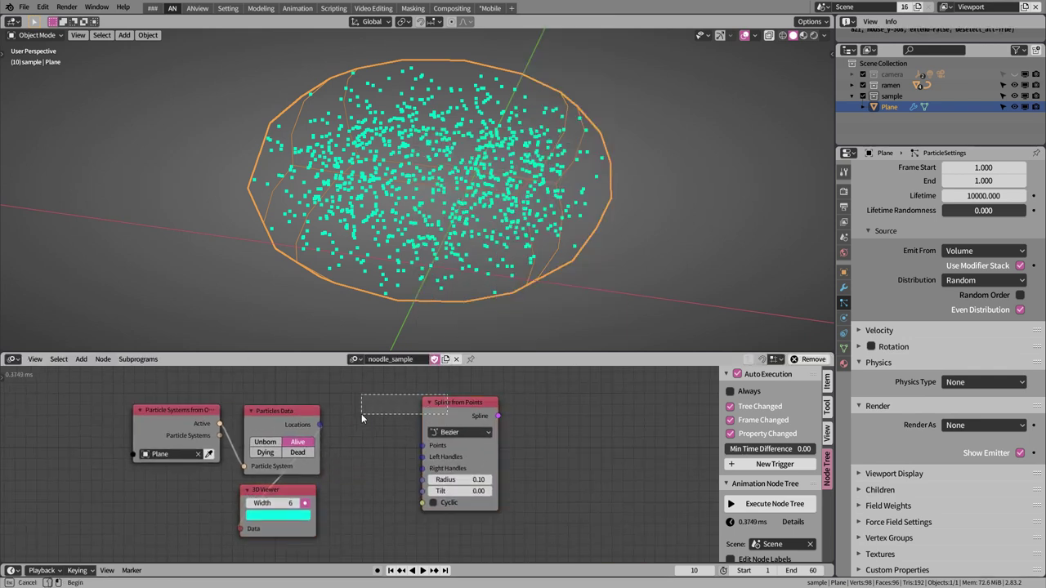
drag(443, 402, 364, 408)
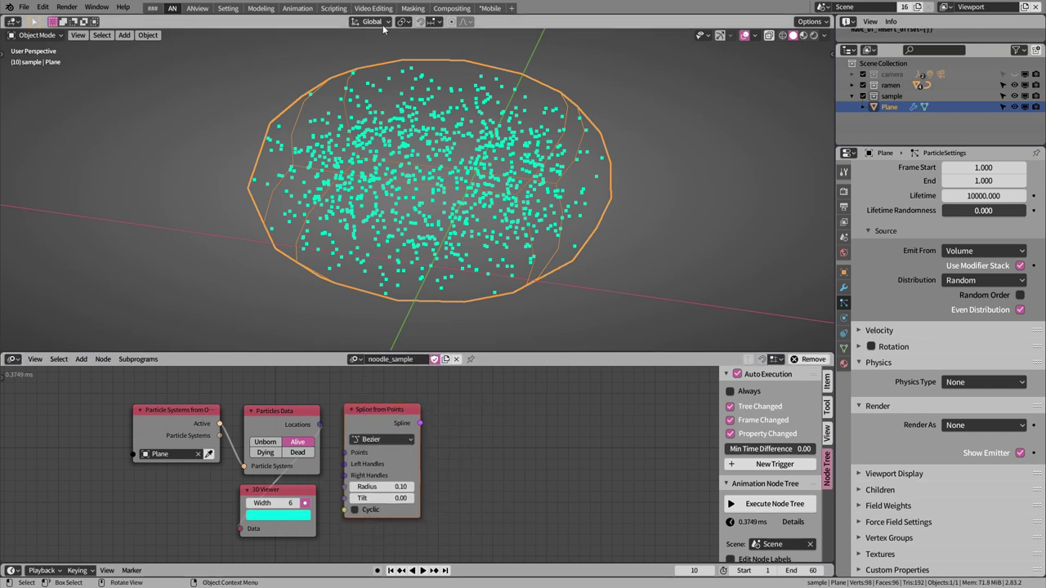
click(421, 22)
middle_drag(422, 435, 405, 429)
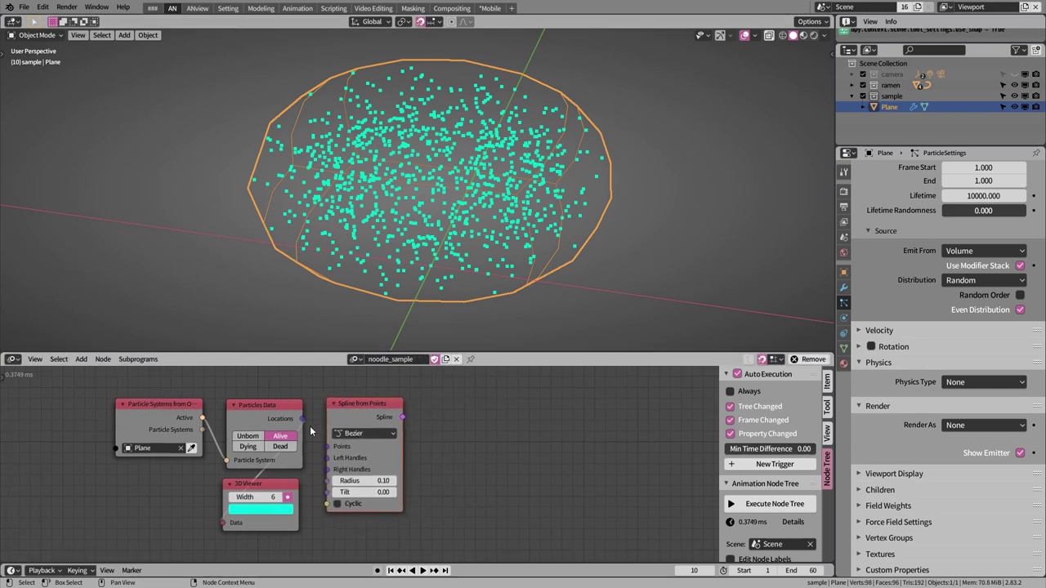
drag(302, 418, 327, 446)
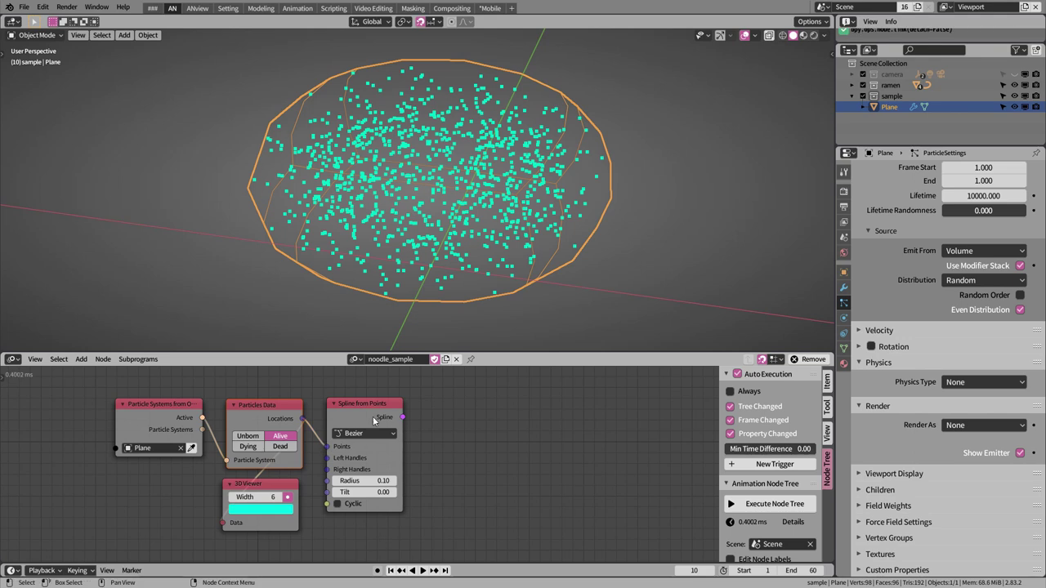
- Add a Curve Object Output fed by the spline, creating and selecting a new Target object
click(89, 360)
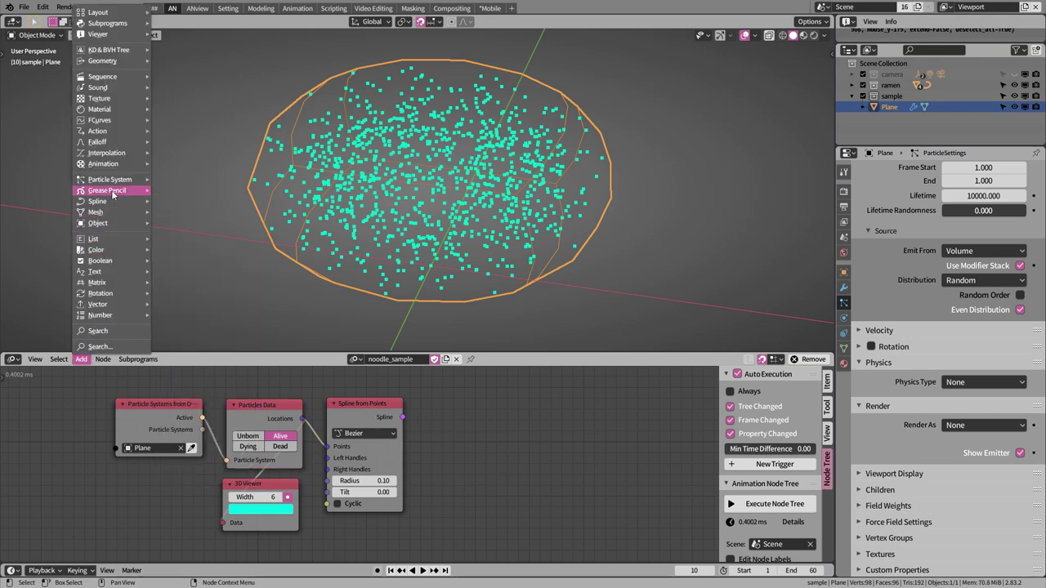
mouse_move(98, 201)
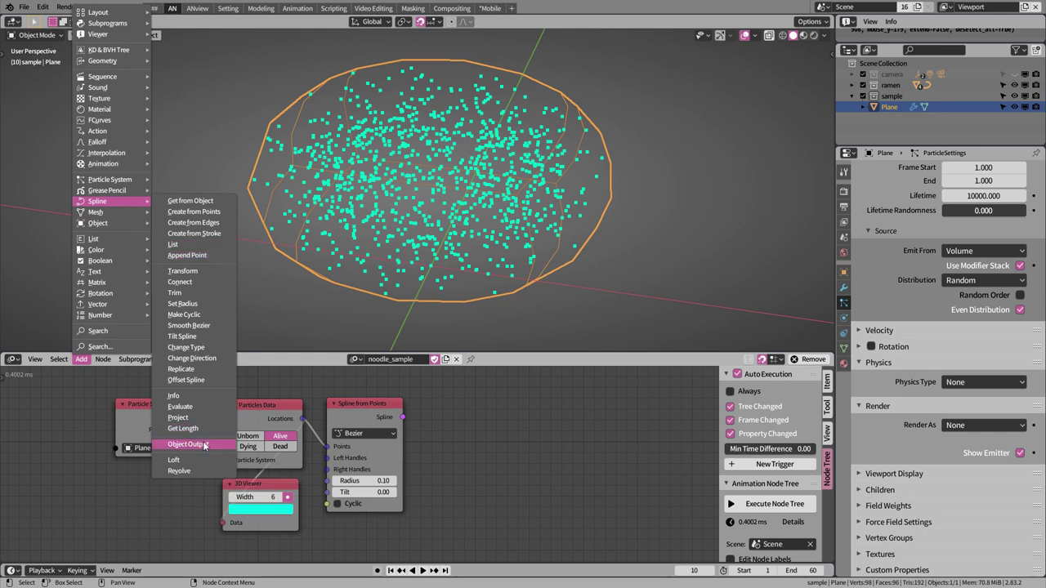
click(204, 445)
click(489, 447)
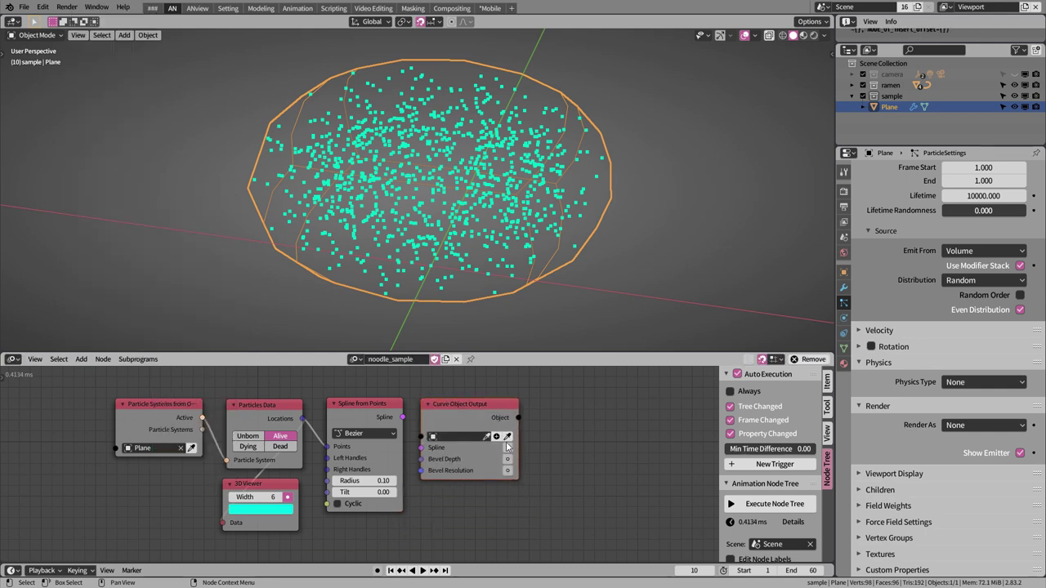
drag(473, 401, 483, 401)
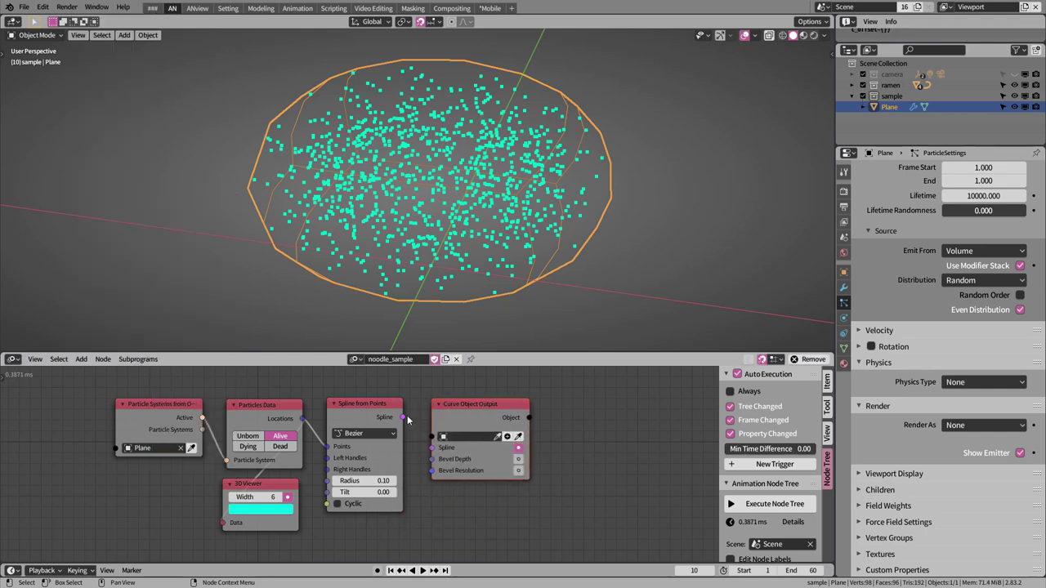
mouse_move(407, 420)
mouse_down()
mouse_move(422, 449)
mouse_move(432, 448)
mouse_up()
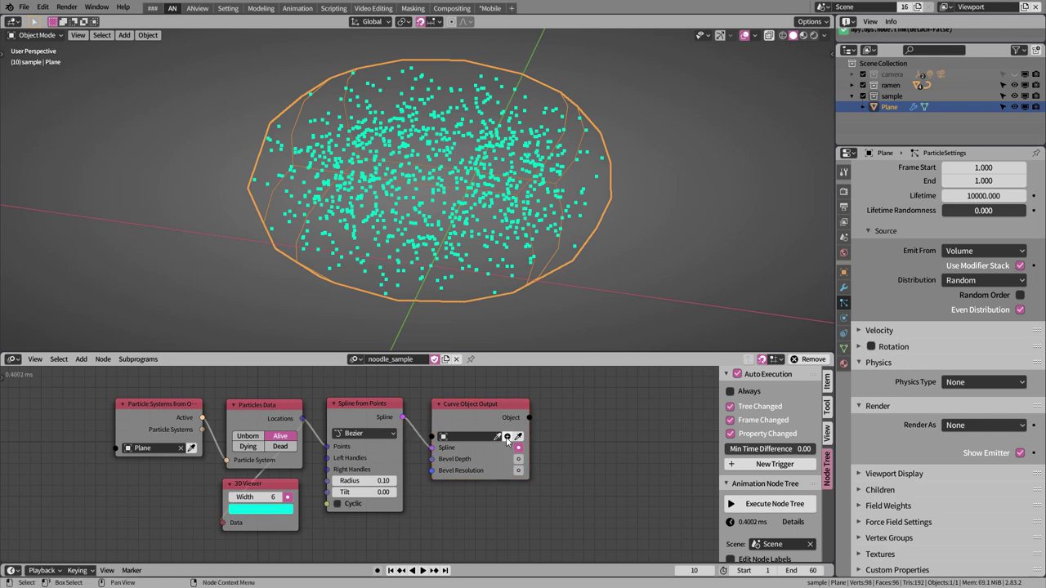
click(507, 438)
click(889, 119)
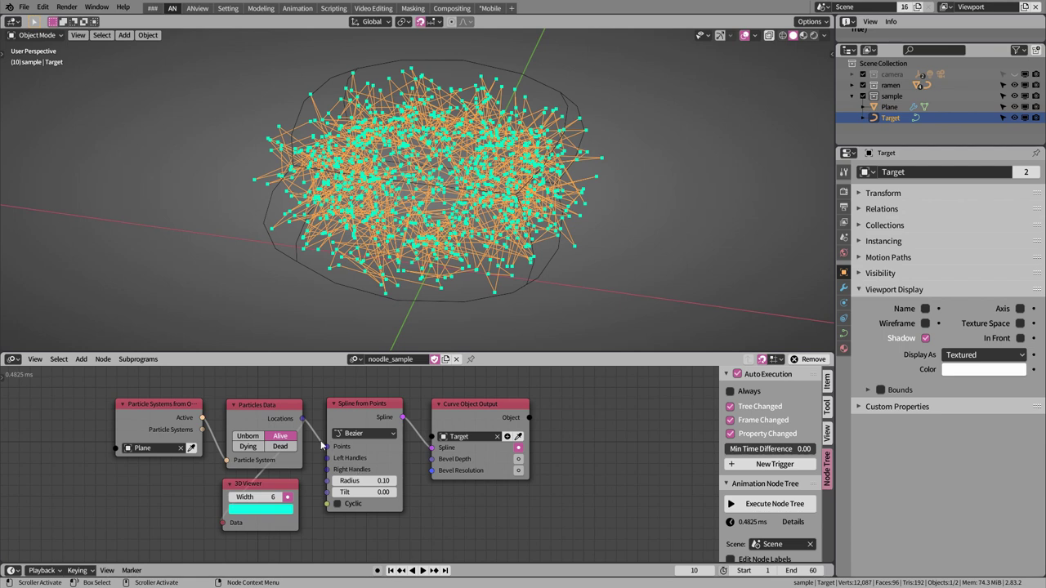
- Disconnect the 3D Viewer from the particle locations and shift the Curve Object Output right
drag(221, 523, 300, 458)
middle_drag(392, 327, 515, 342)
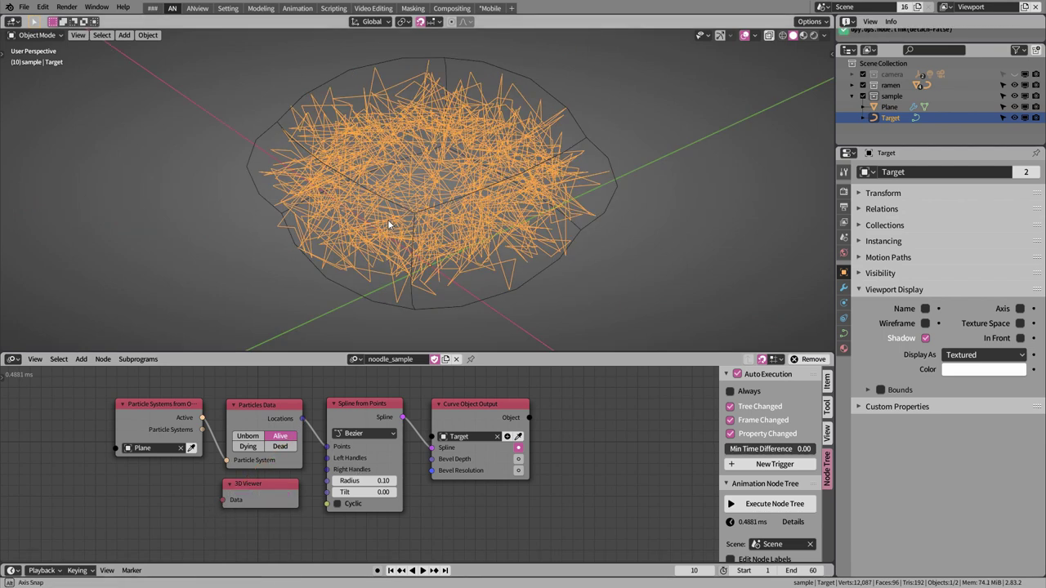
key(g)
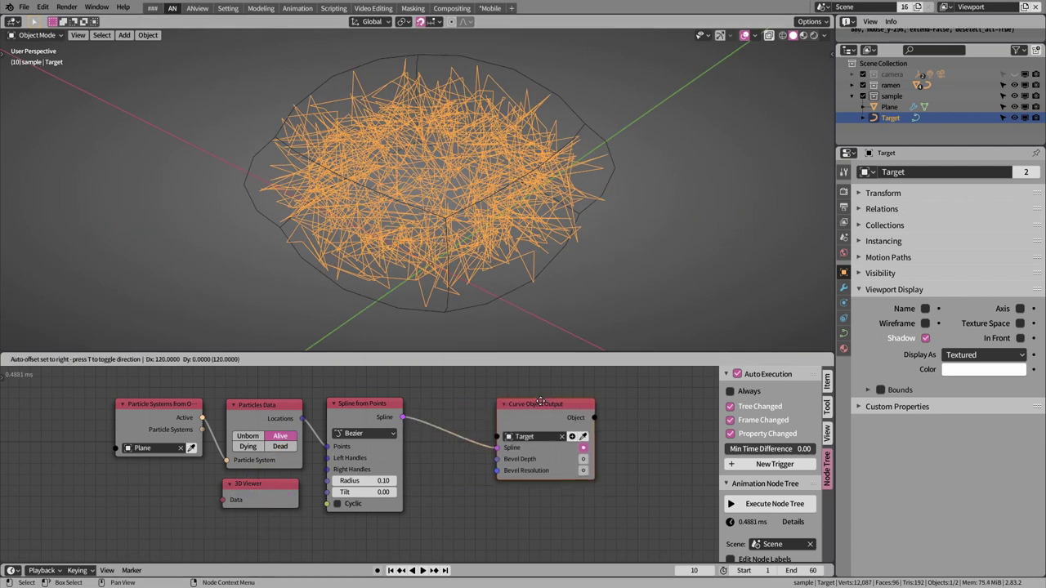
click(398, 443)
click(81, 359)
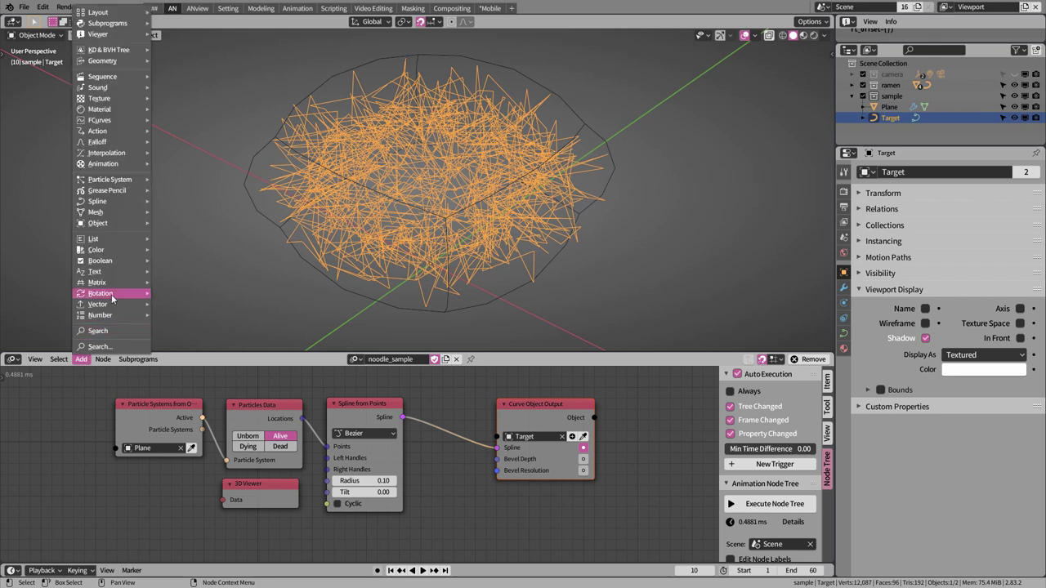
mouse_move(106, 201)
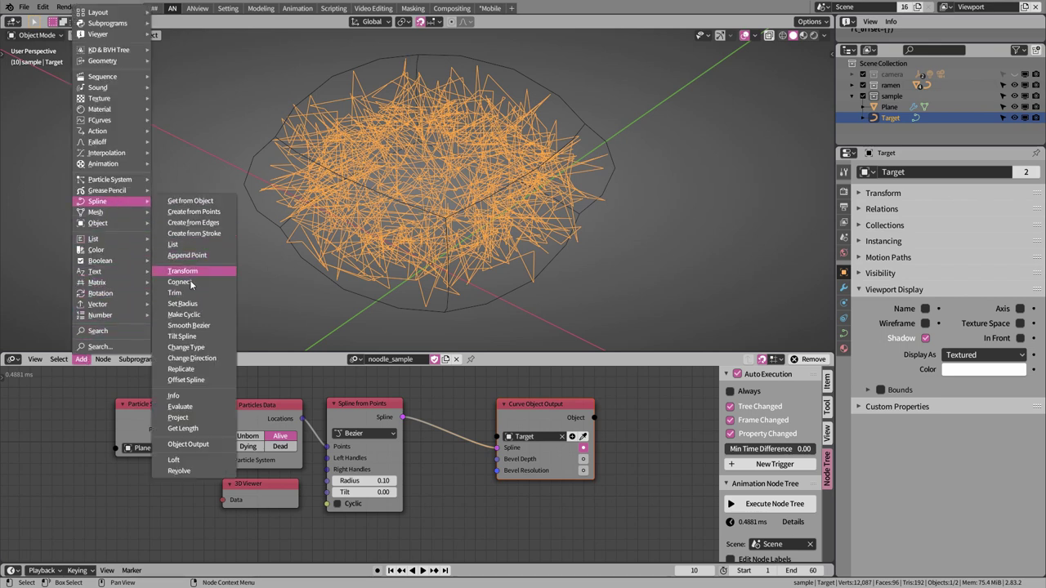
- Insert a Smooth Bezier Spline node between Spline from Points and Curve Object Output
click(188, 325)
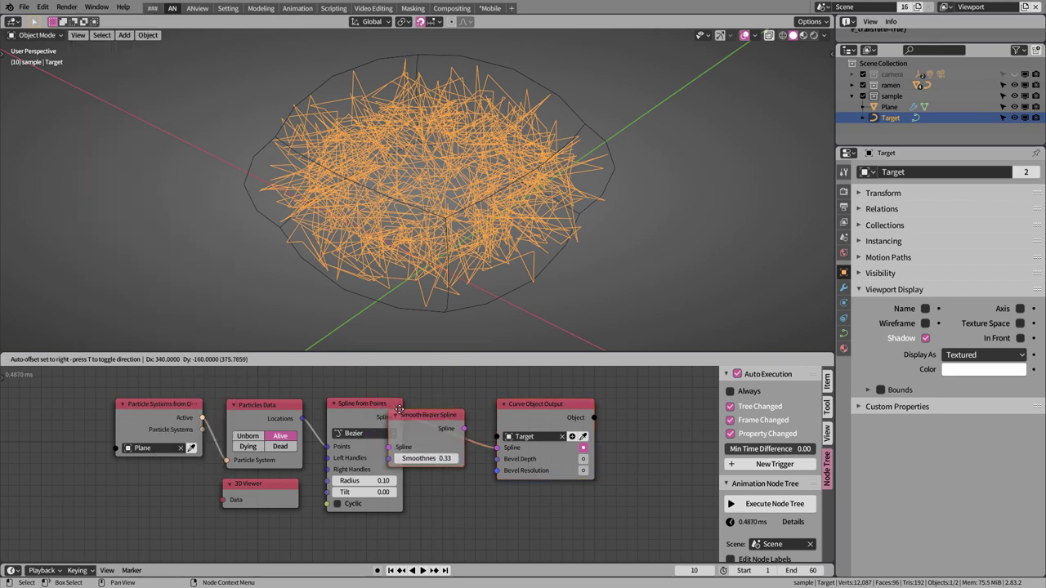
click(399, 409)
drag(478, 413, 454, 412)
mouse_move(457, 269)
middle_down()
mouse_move(411, 233)
mouse_move(508, 248)
middle_up()
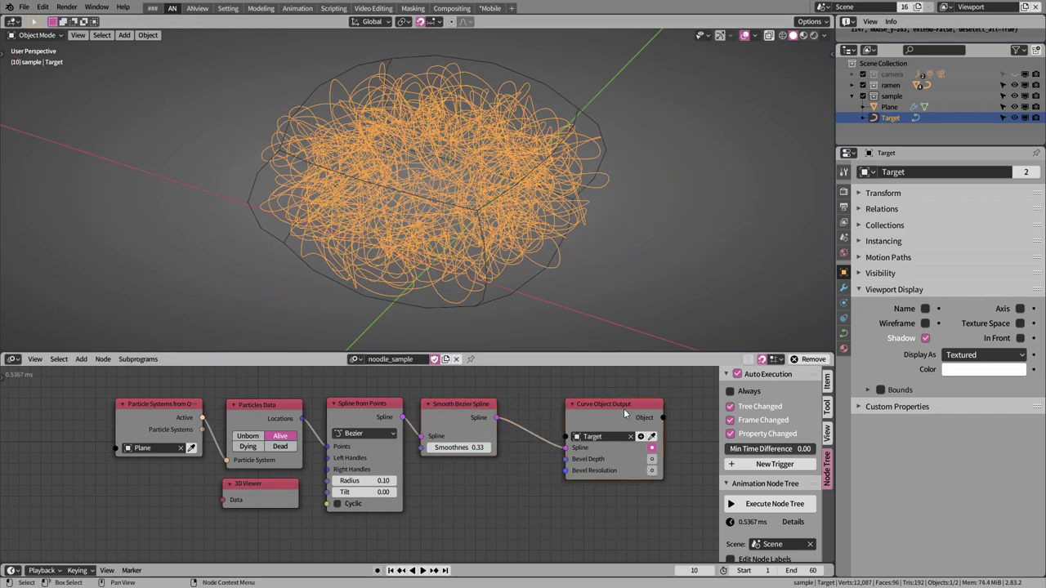
drag(623, 408, 577, 408)
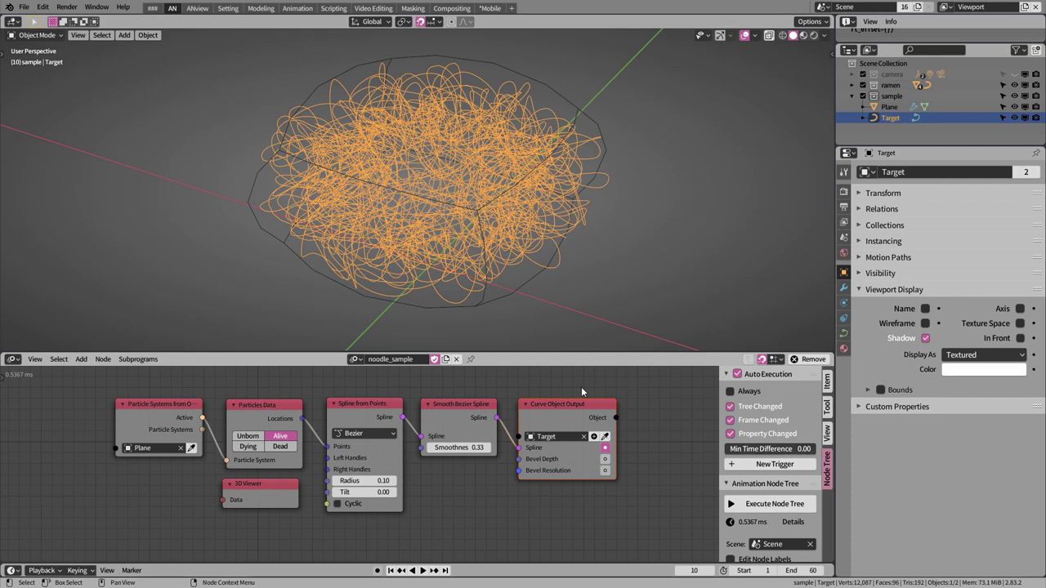
scroll(609, 417, down, 1)
mouse_move(608, 418)
middle_down()
mouse_move(535, 426)
mouse_move(560, 420)
middle_up()
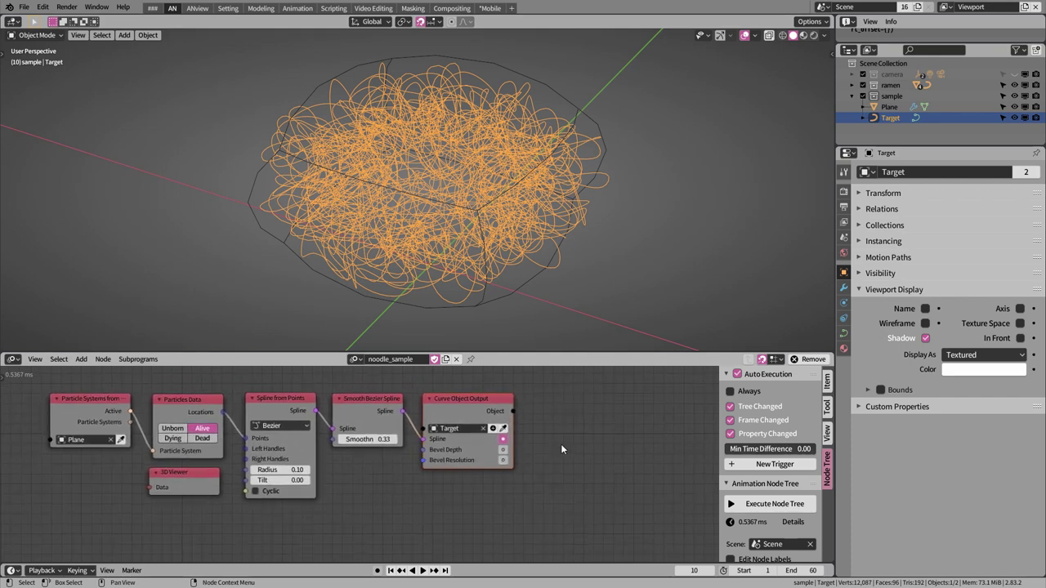
- Give the Target curves a Bevel Depth of 0.01 after trying 0.02, with overlays hidden
click(502, 449)
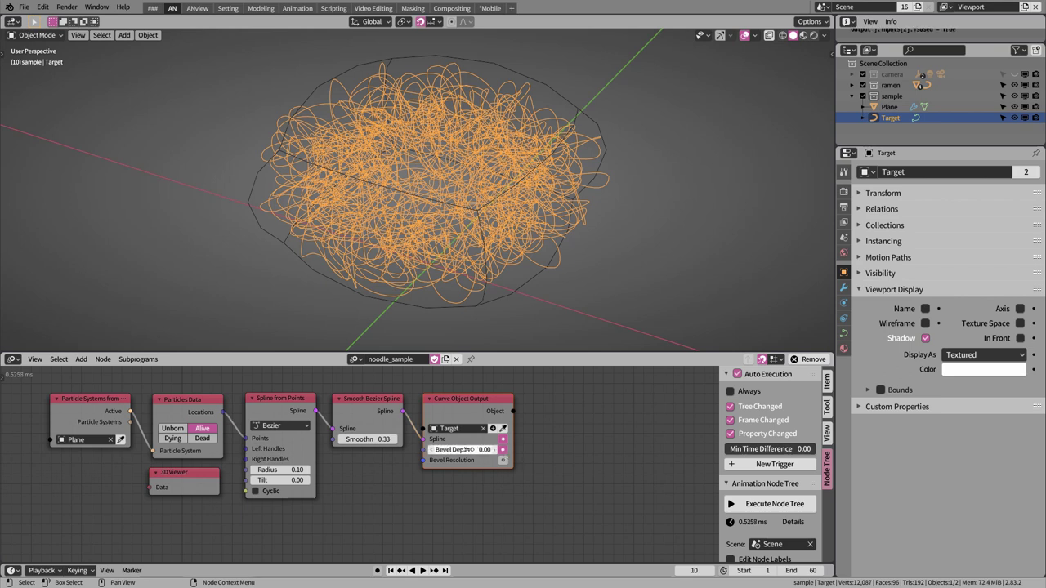
mouse_move(470, 450)
mouse_down()
mouse_move(484, 451)
mouse_move(458, 450)
mouse_move(470, 450)
mouse_up()
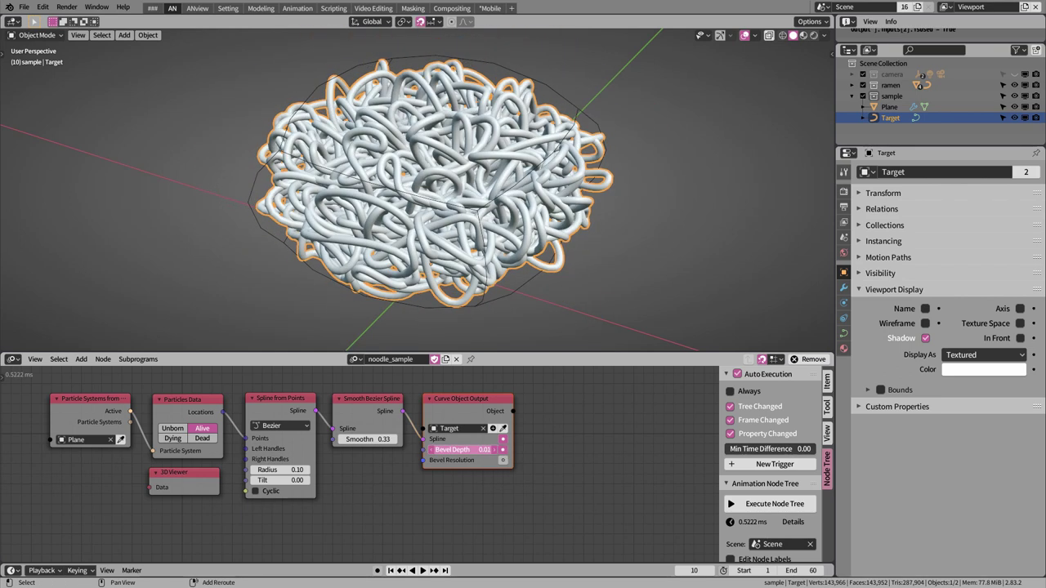
click(743, 36)
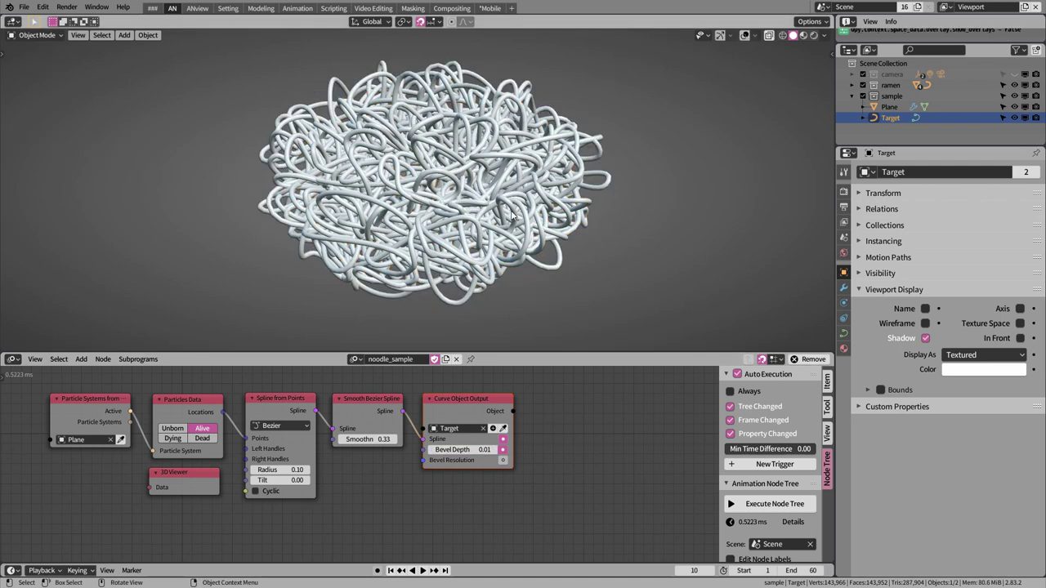
mouse_move(600, 208)
middle_down()
mouse_move(444, 201)
mouse_move(484, 239)
middle_up()
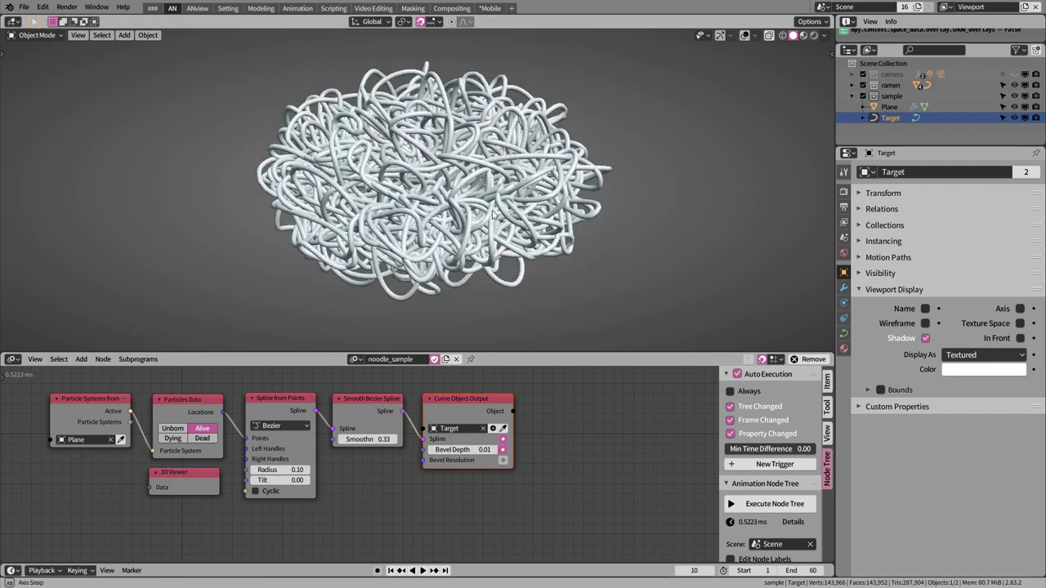
key(Home)
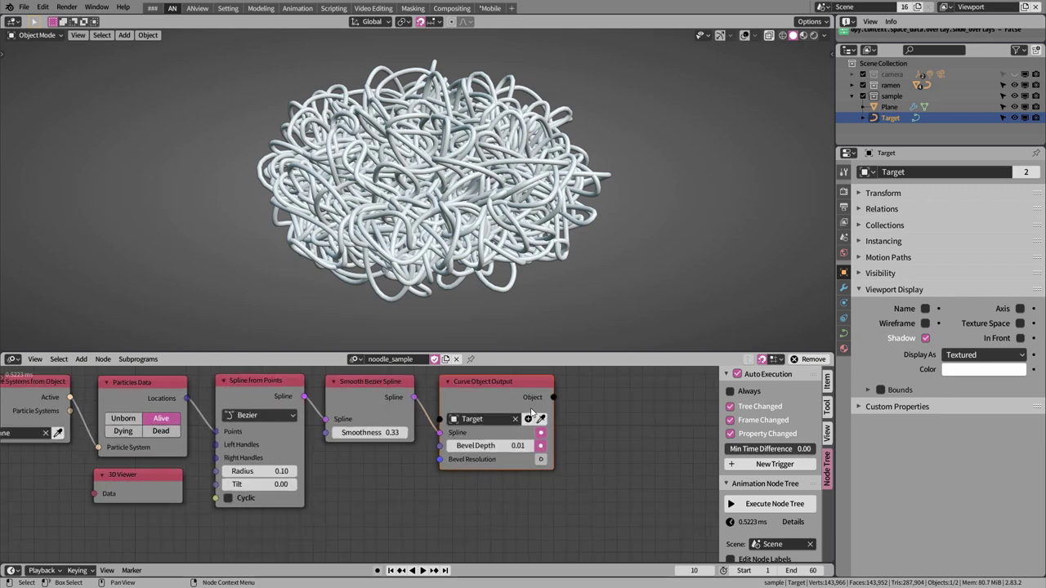
mouse_move(442, 261)
middle_down()
mouse_move(425, 245)
mouse_move(495, 273)
middle_up()
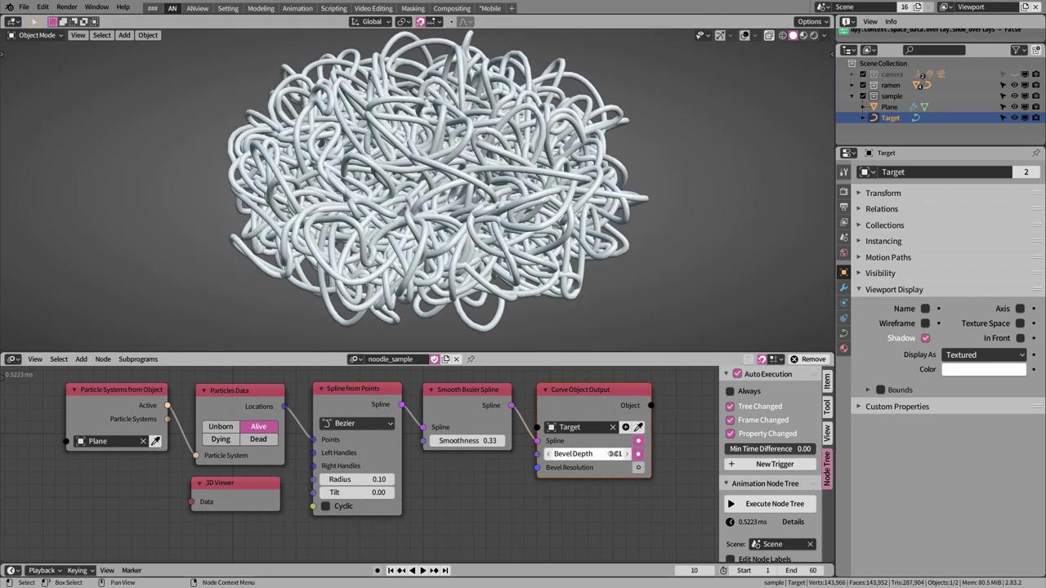
click(627, 454)
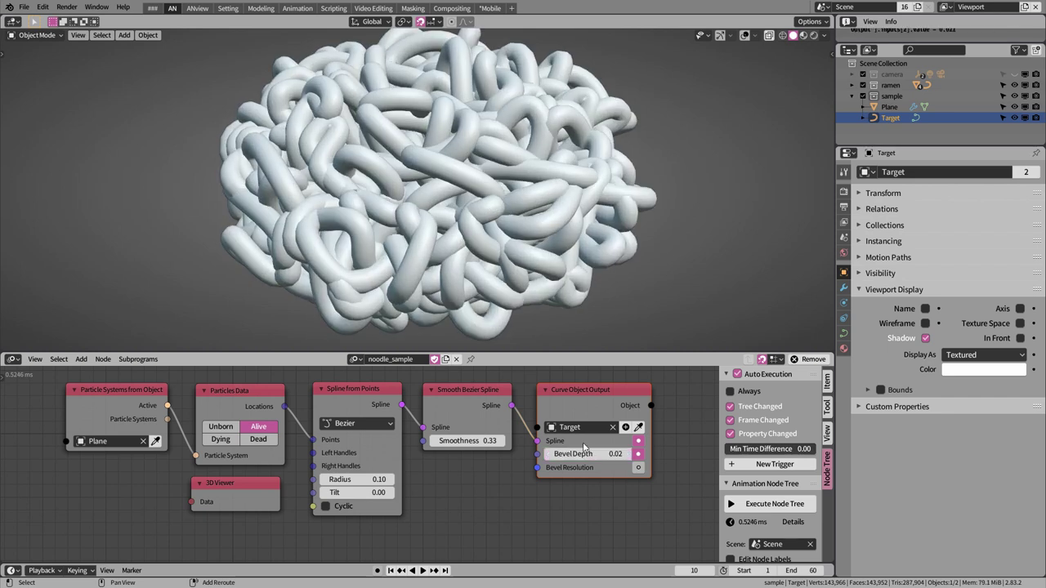
click(548, 454)
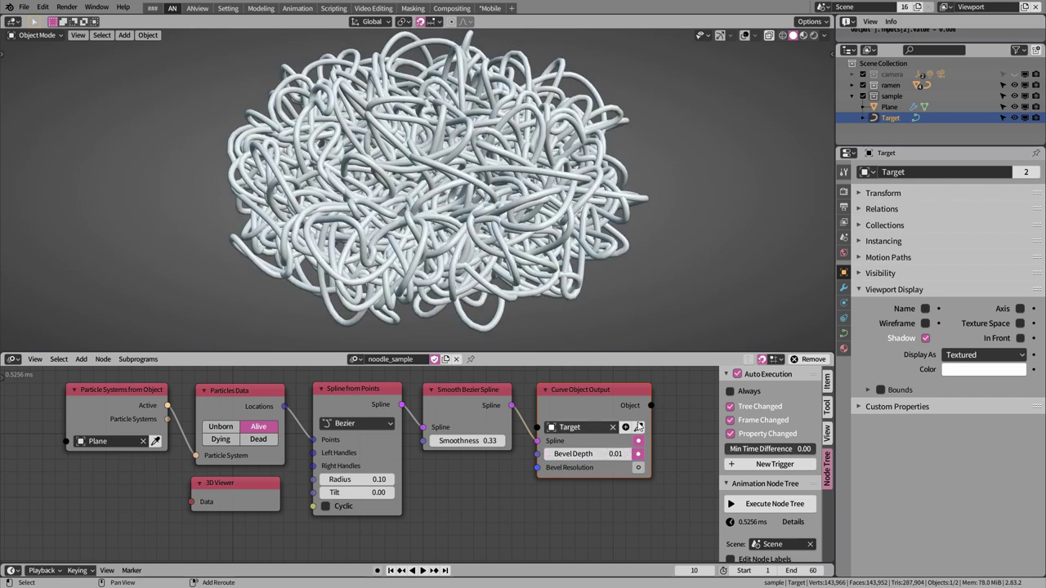
- Select the Plane and show its particle settings
click(845, 289)
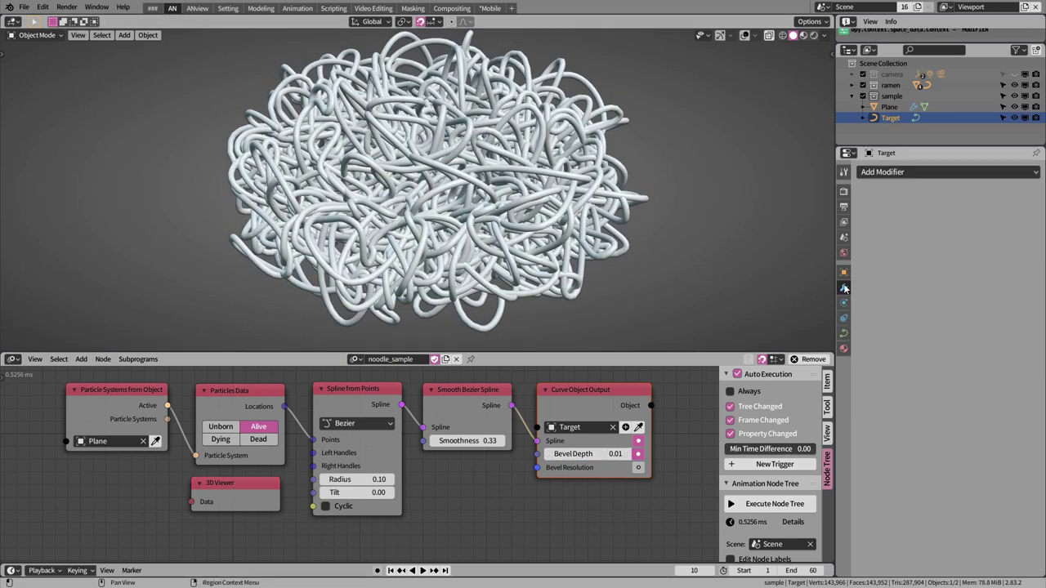
click(890, 107)
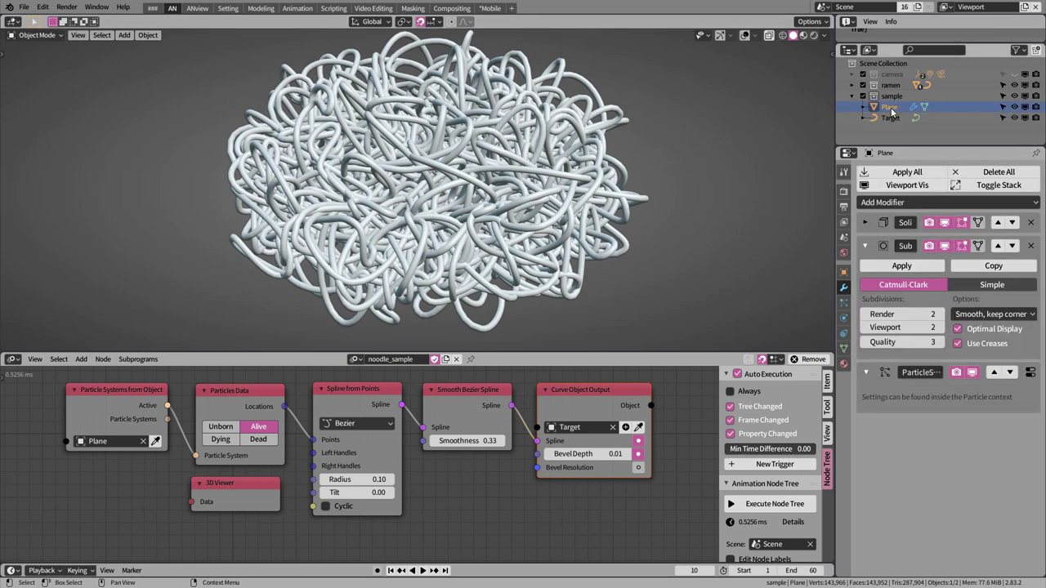
click(845, 303)
- Raise the particle seed to 2, re-executing the node tree
scroll(934, 326, up, 3)
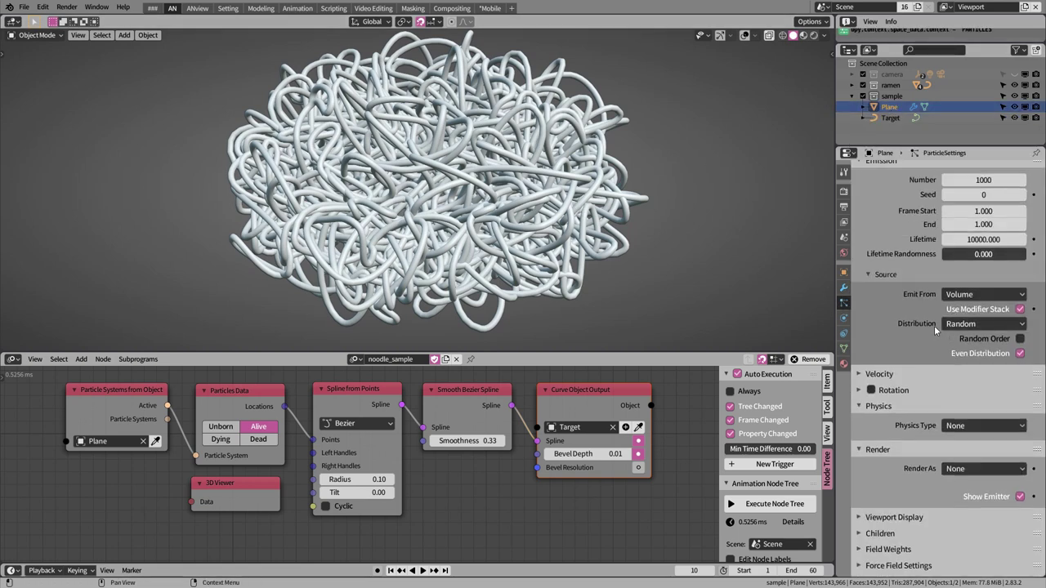
click(1016, 260)
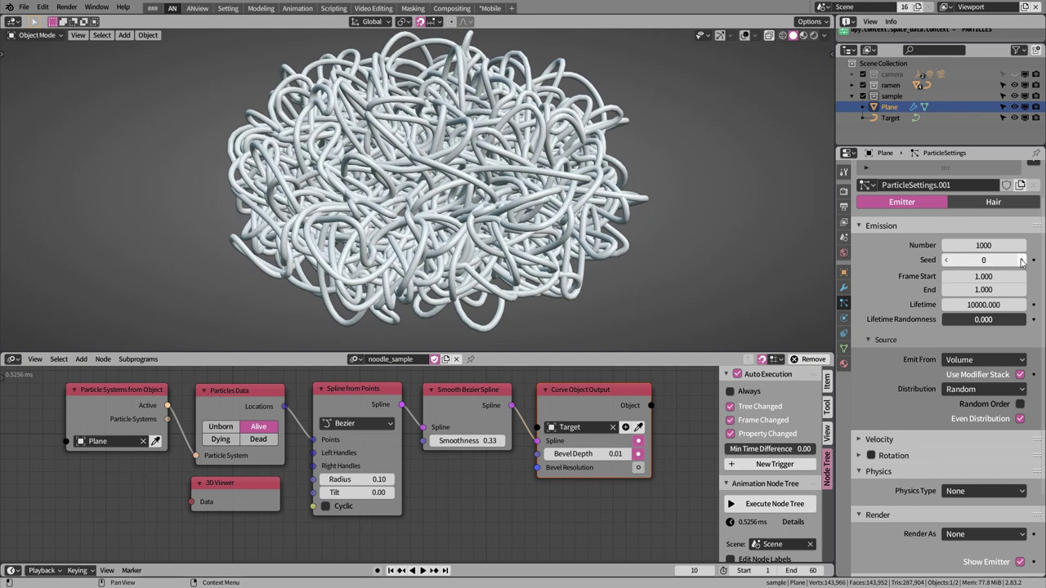
click(789, 503)
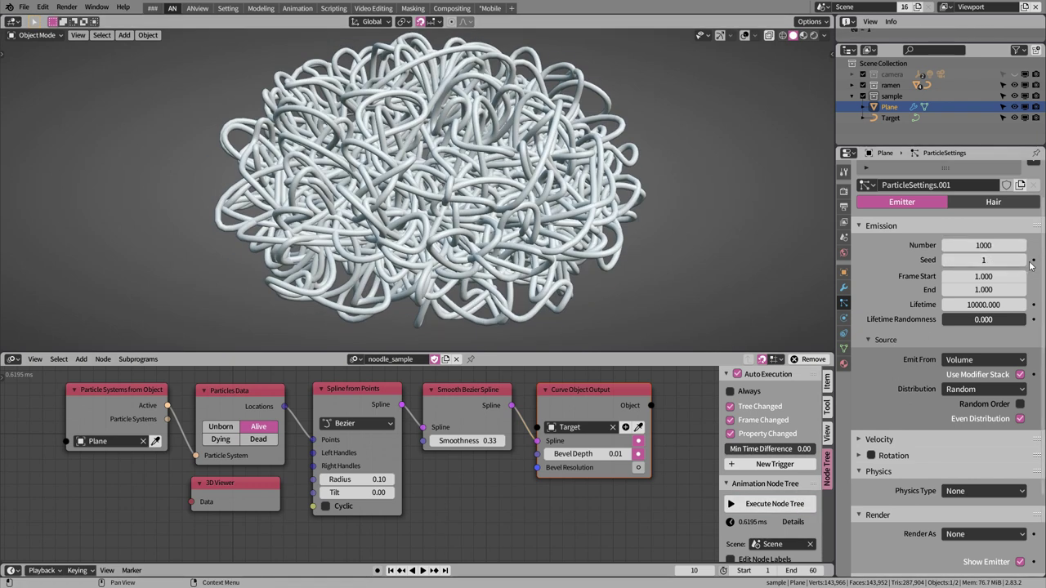
click(1016, 260)
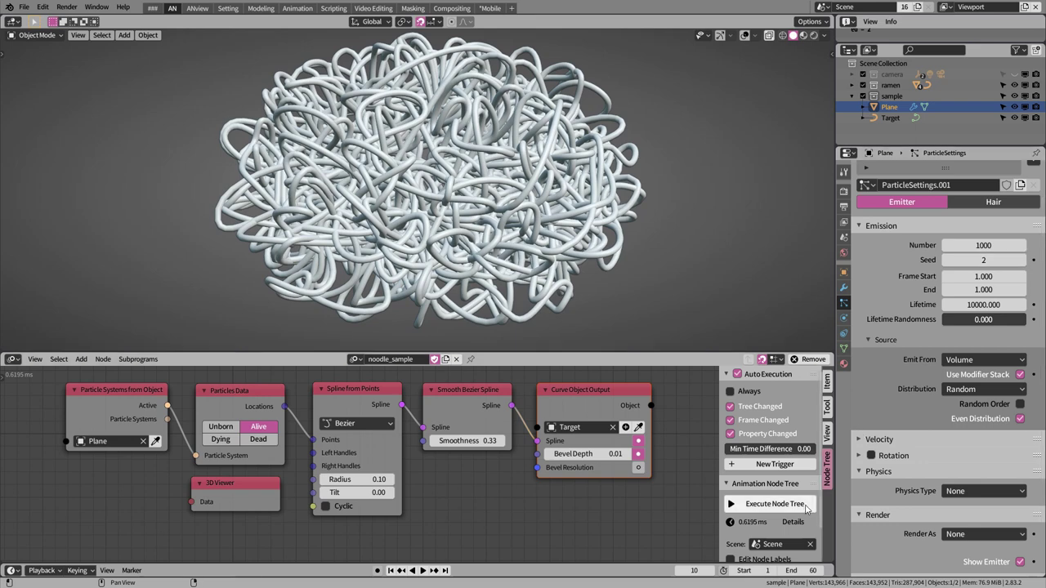
mouse_move(523, 246)
middle_down()
mouse_move(582, 238)
mouse_move(471, 247)
middle_up()
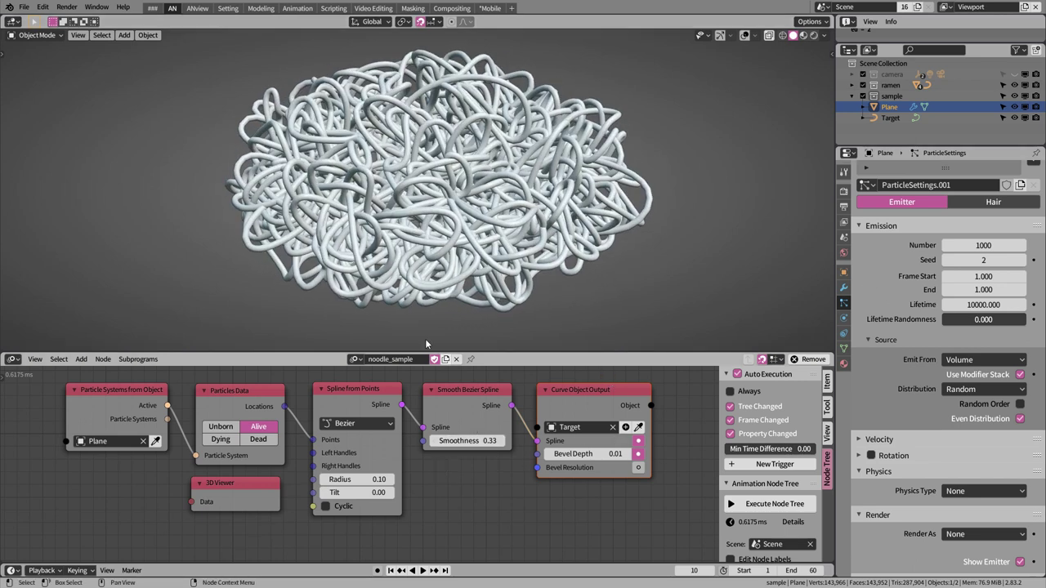
middle_drag(425, 343, 804, 326)
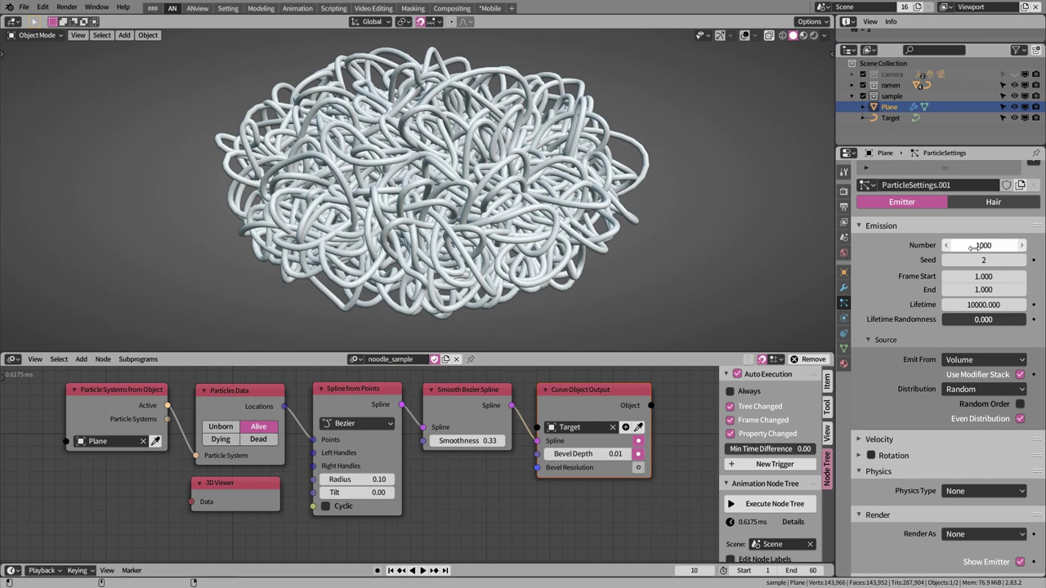
- Set the particle count to 1500 and rebuild the noodles
drag(973, 246, 1014, 245)
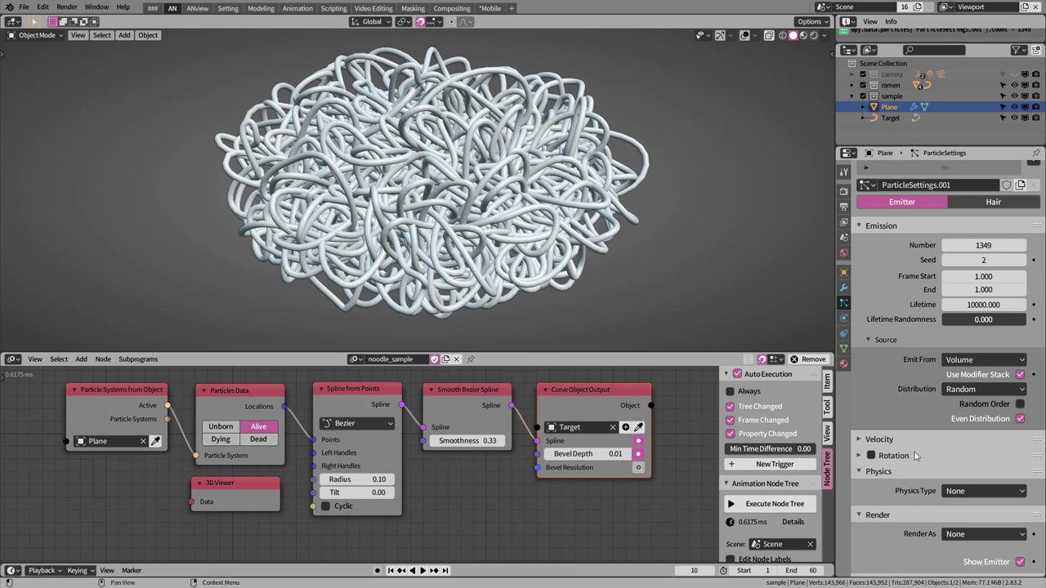
click(793, 504)
scroll(478, 220, down, 3)
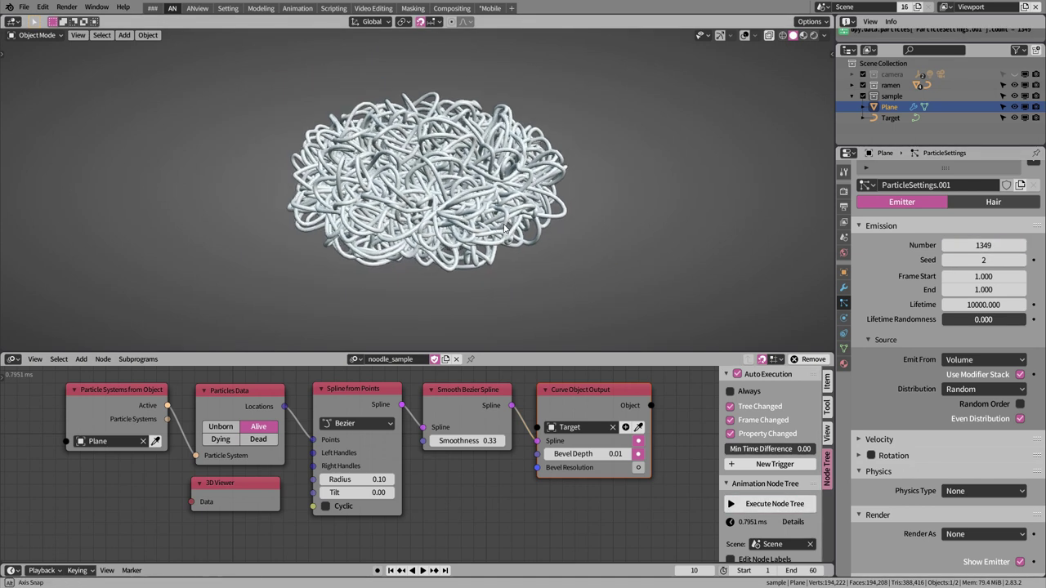
click(953, 244)
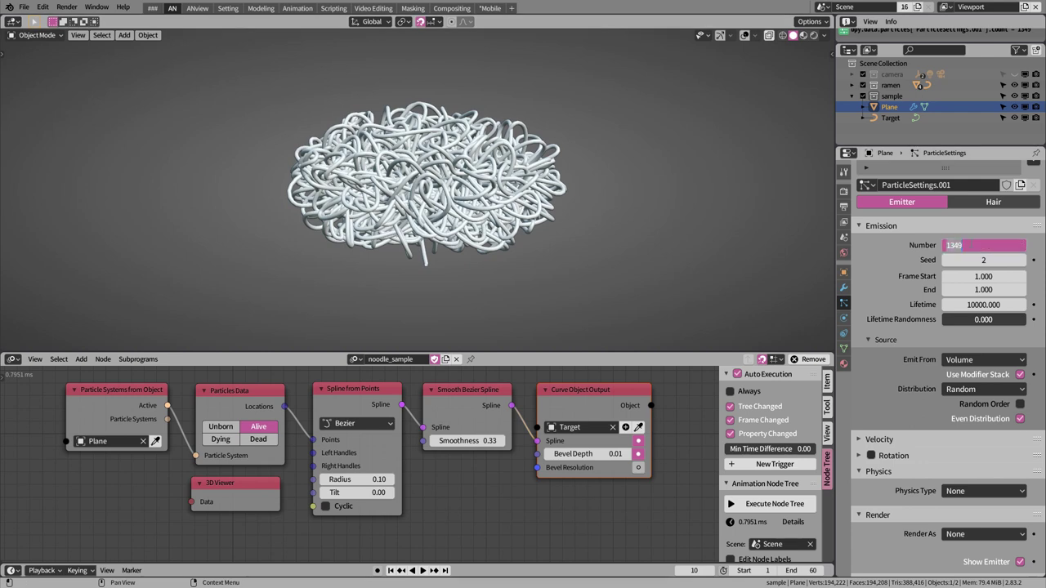
text(1500)
key(Return)
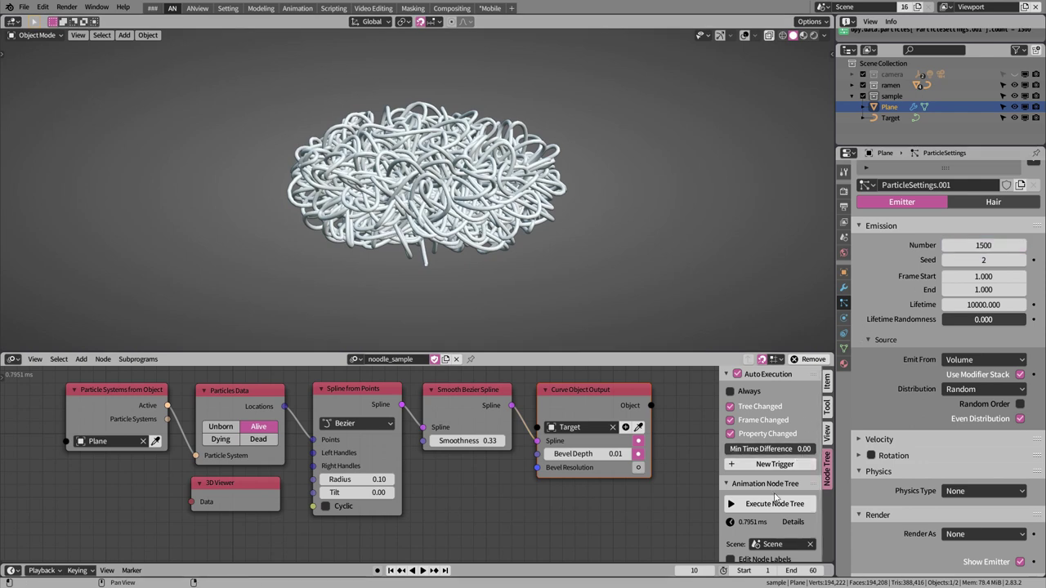
click(775, 504)
mouse_move(593, 226)
middle_down()
mouse_move(540, 261)
mouse_move(574, 214)
mouse_move(566, 240)
middle_up()
scroll(539, 261, up, 3)
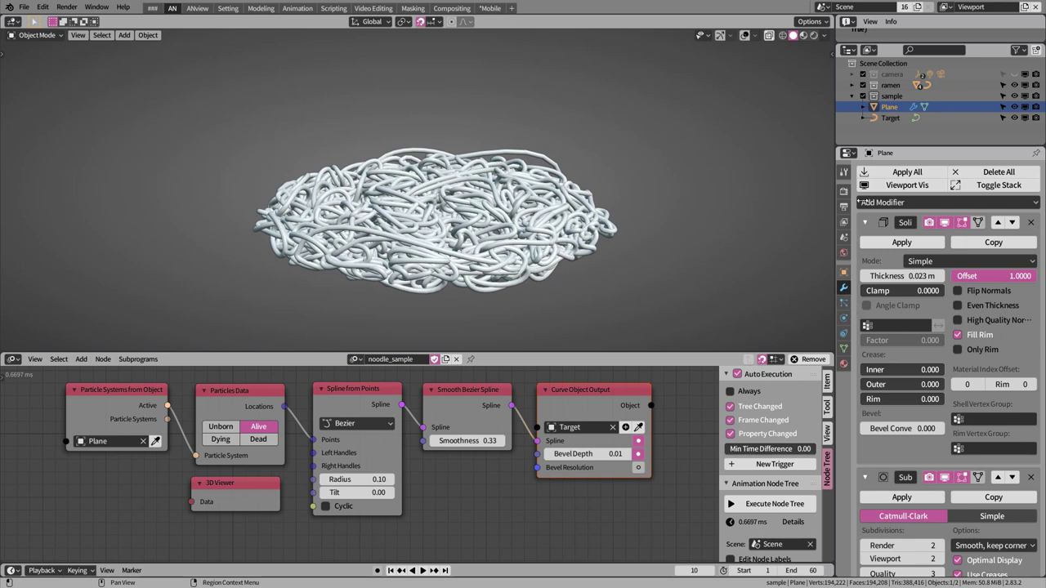
- Switch the Plane's particles to Jittered distribution and seed 3, rebuilding after each change
click(845, 304)
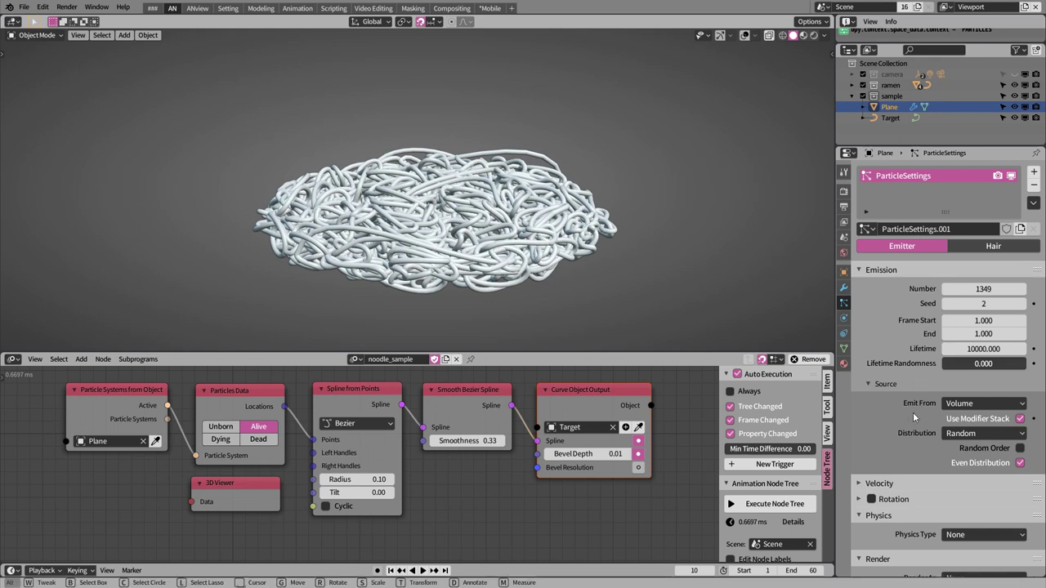
click(998, 434)
click(988, 449)
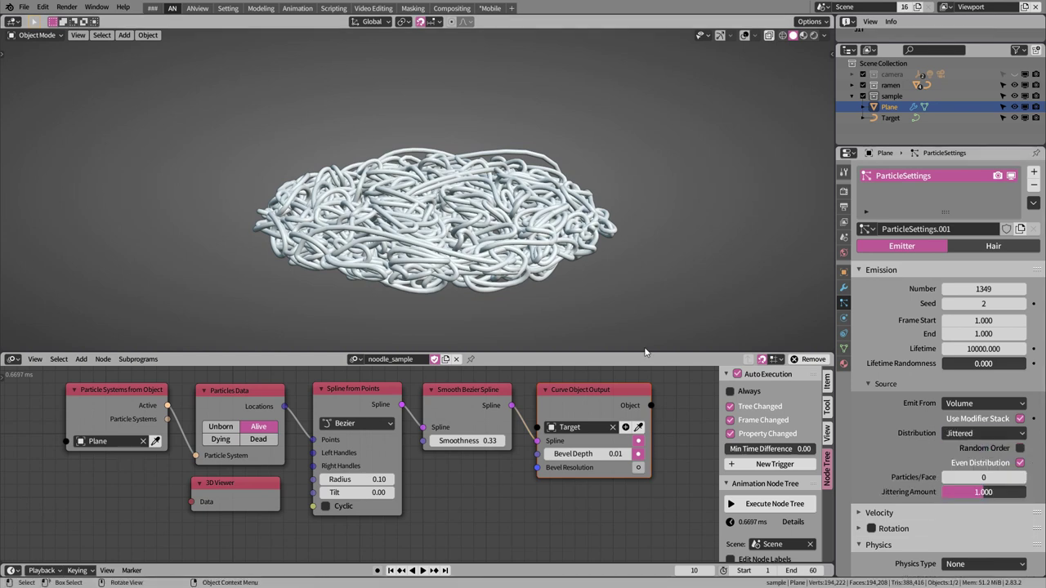
click(772, 506)
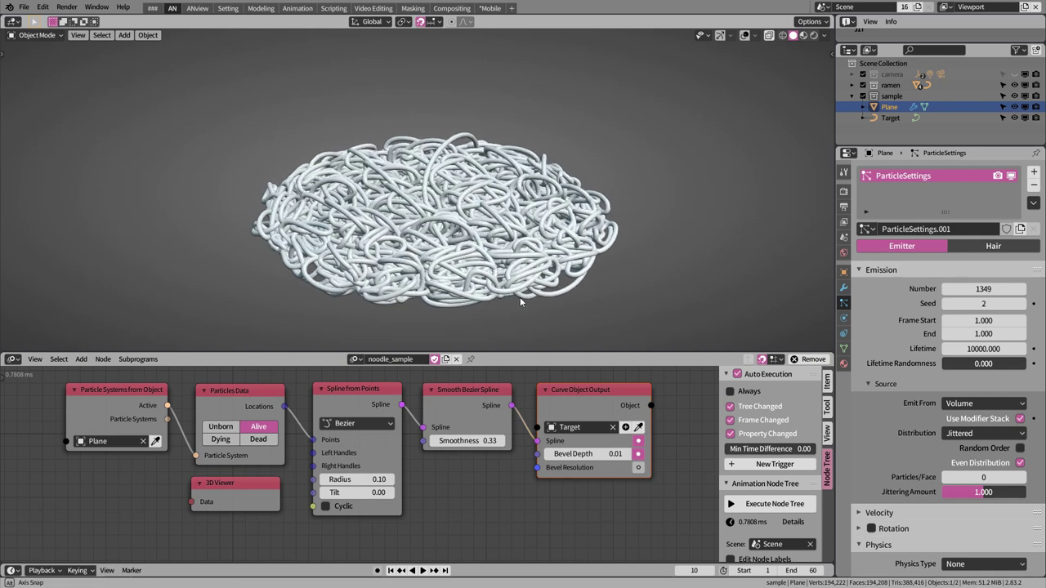
click(1021, 304)
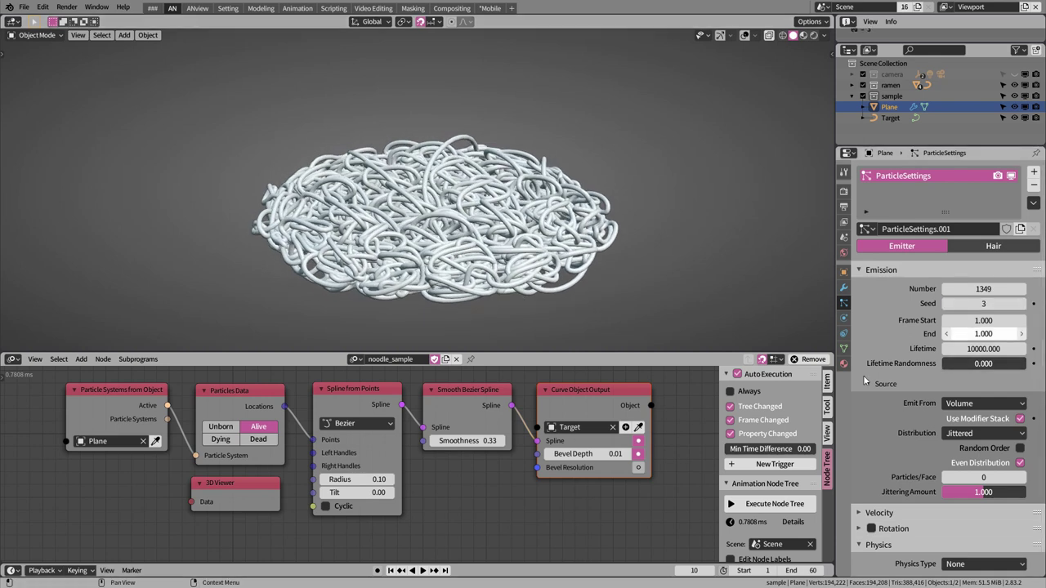
click(784, 504)
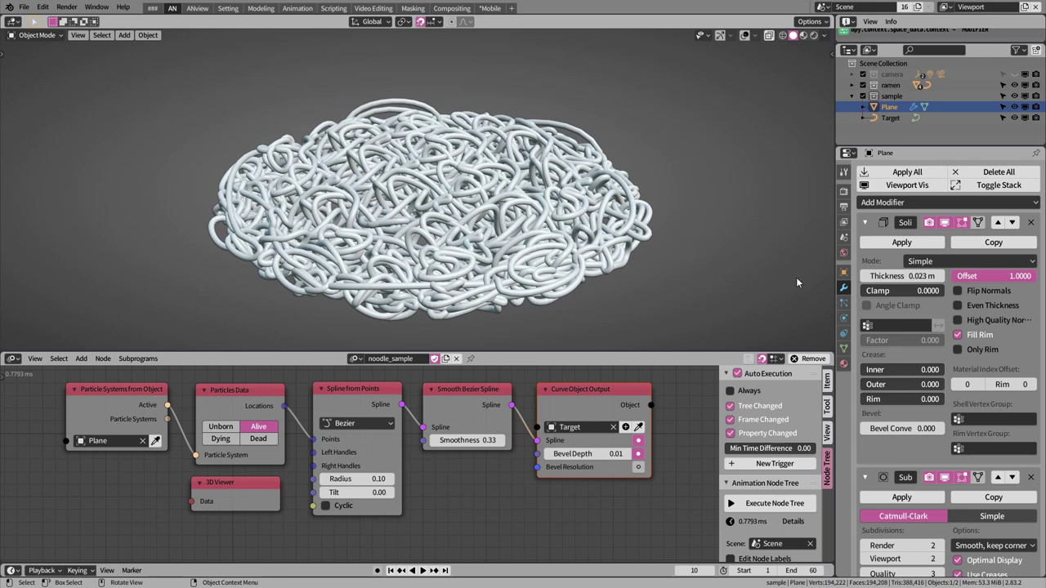
- Add a Simple Deform modifier to the Plane and move it above Subdivision
click(866, 222)
click(865, 246)
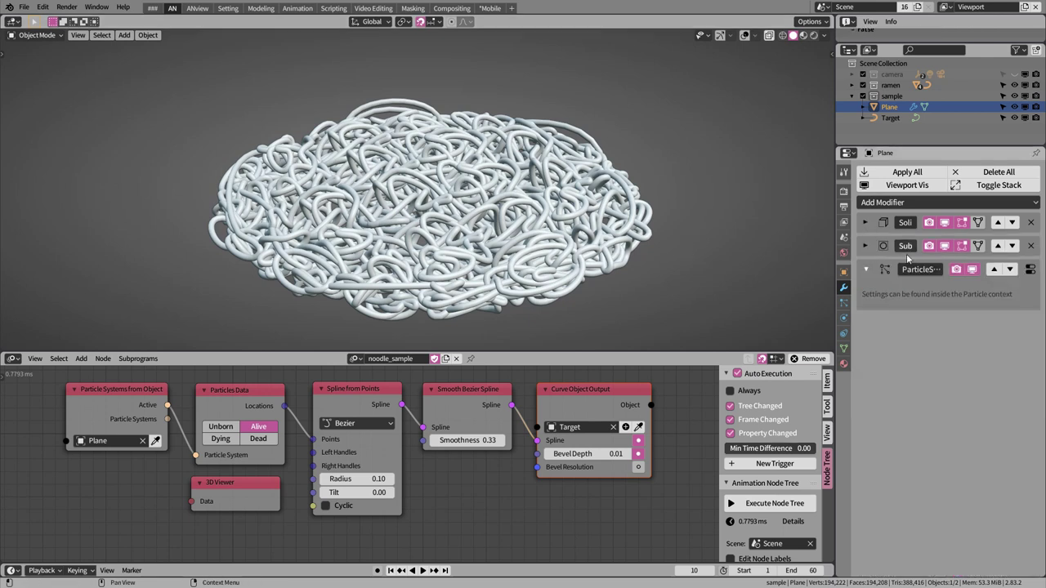
click(903, 203)
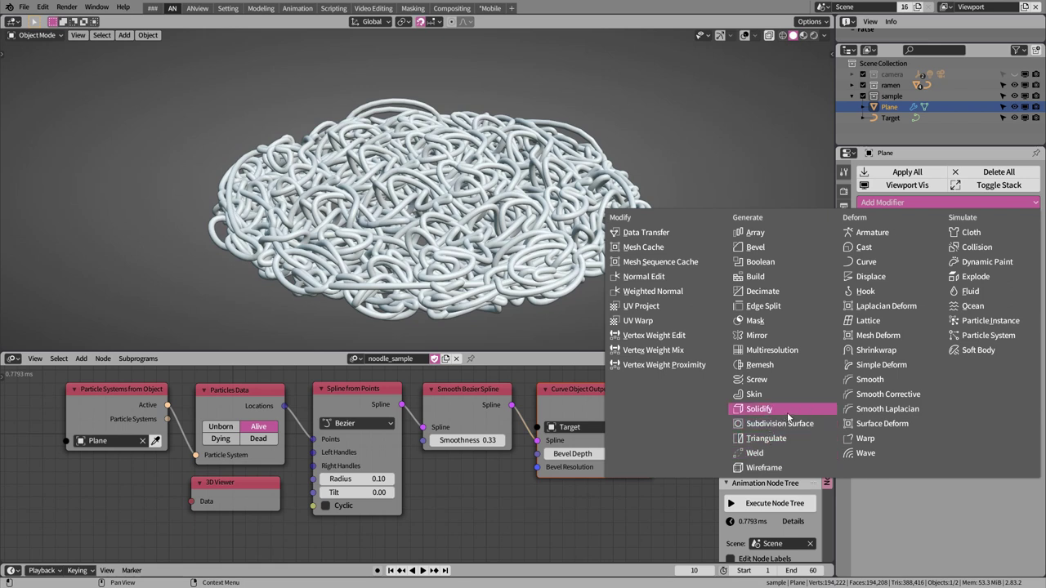
click(909, 366)
click(997, 323)
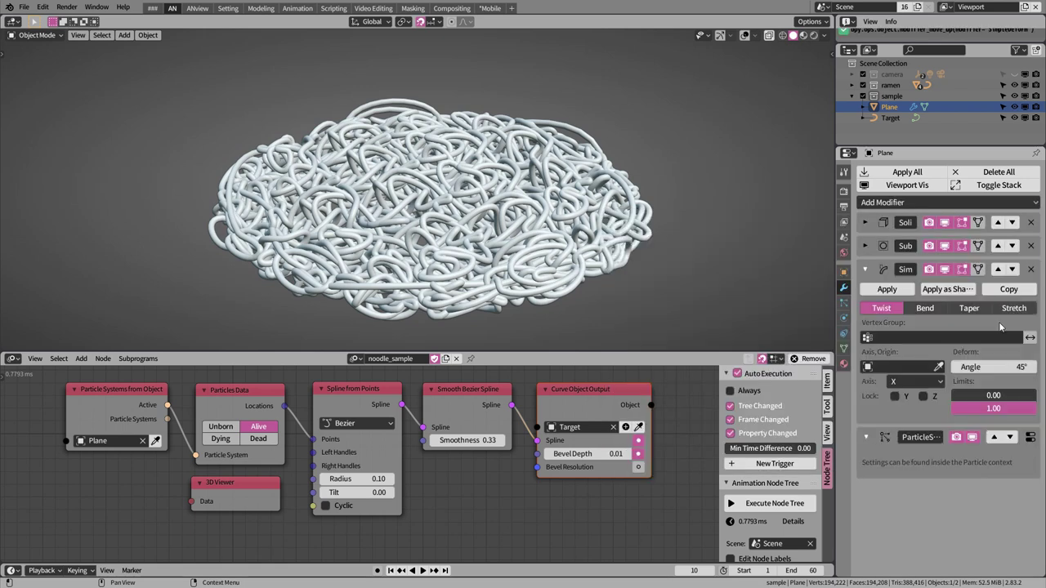
click(997, 269)
- Set Simple Deform to Taper along the Z axis with factor 0.595
click(744, 36)
middle_drag(687, 261, 683, 190)
click(967, 285)
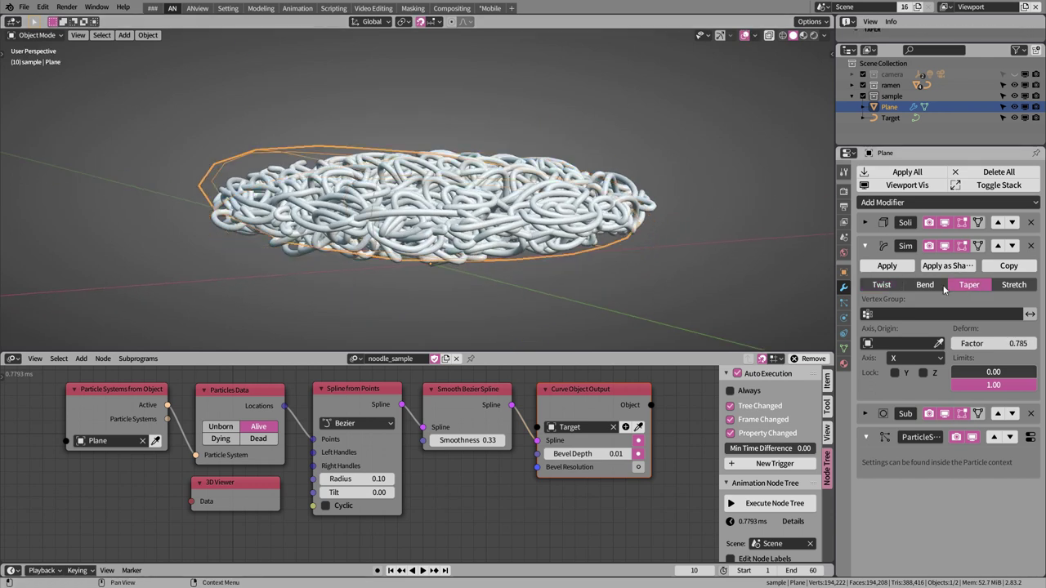
click(913, 359)
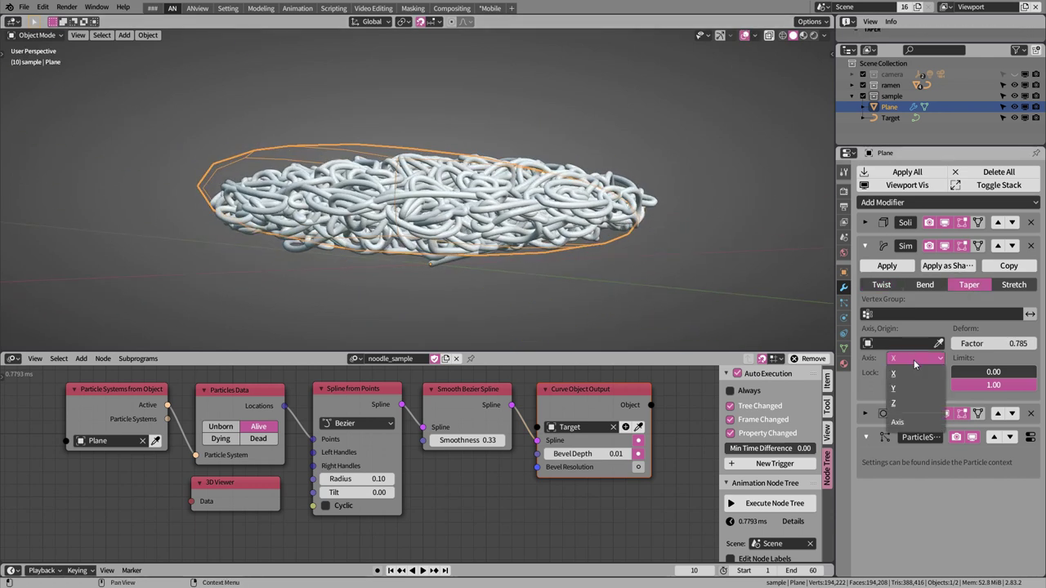
click(899, 402)
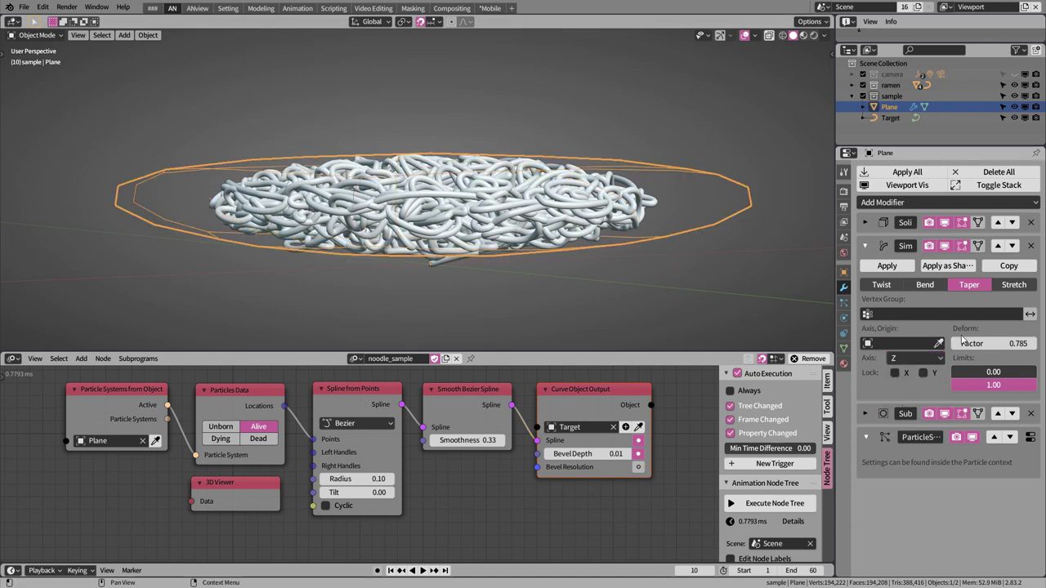
drag(962, 341, 932, 343)
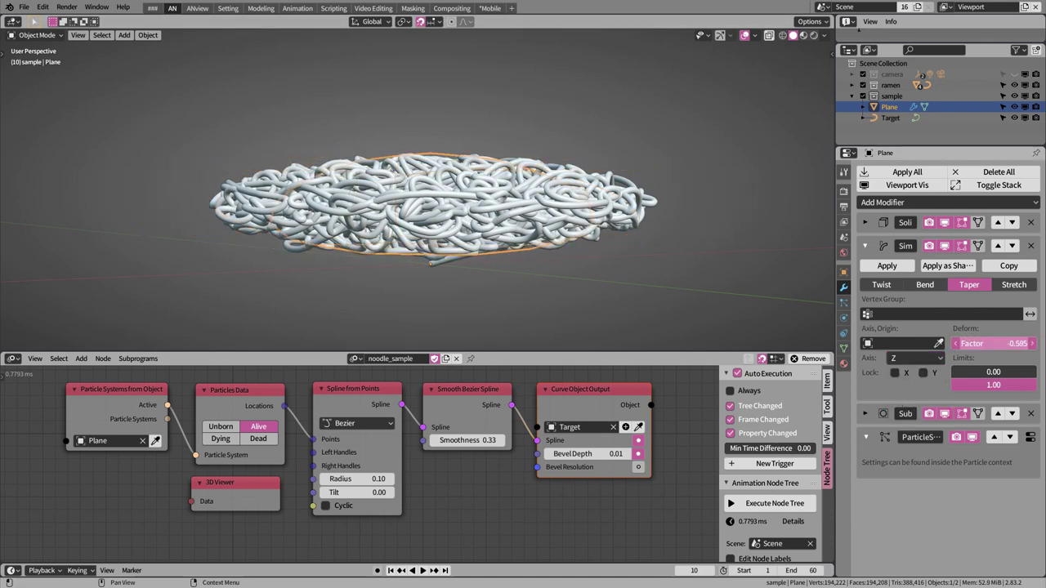
- Expand Solidify and set its Thickness to 0.031 m
click(866, 222)
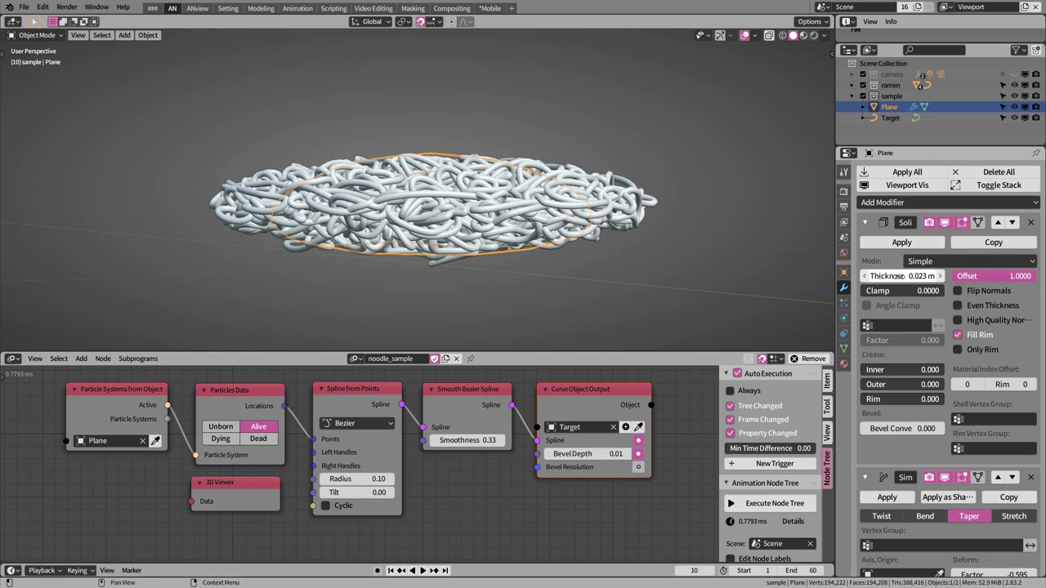
drag(900, 275, 917, 276)
mouse_move(698, 235)
middle_down()
mouse_move(649, 333)
mouse_move(567, 288)
mouse_move(693, 126)
middle_up()
- Hide overlays and view the noodles from a low side angle before changing scenes
click(745, 36)
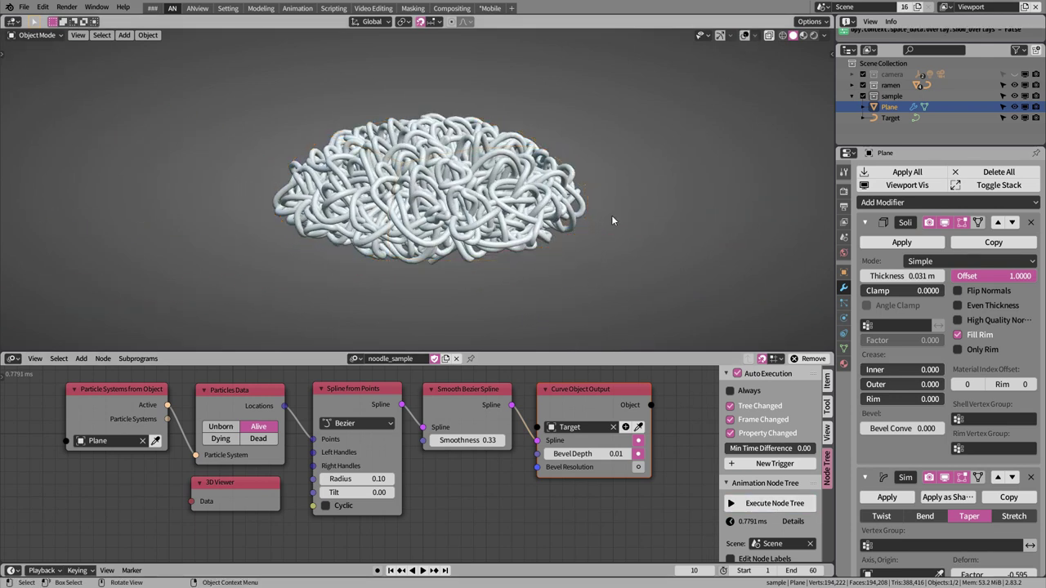
mouse_move(611, 215)
middle_down()
mouse_move(658, 230)
mouse_move(674, 207)
mouse_move(677, 220)
middle_up()
key(alt)
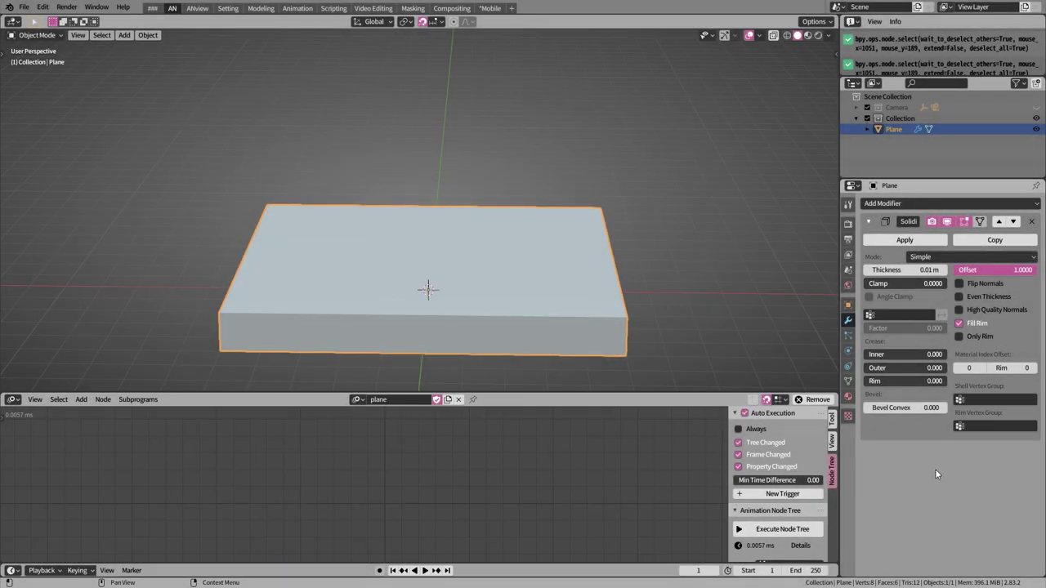
- Add an Object Attribute Output node and set its object to Plane
ctrl+middle_drag(933, 472, 937, 455)
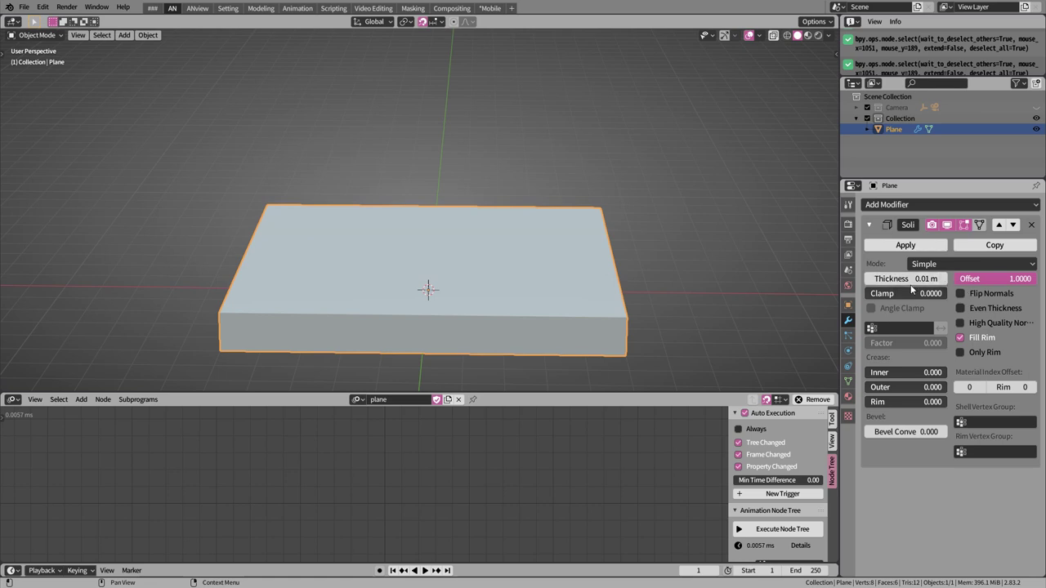
key(shift+a)
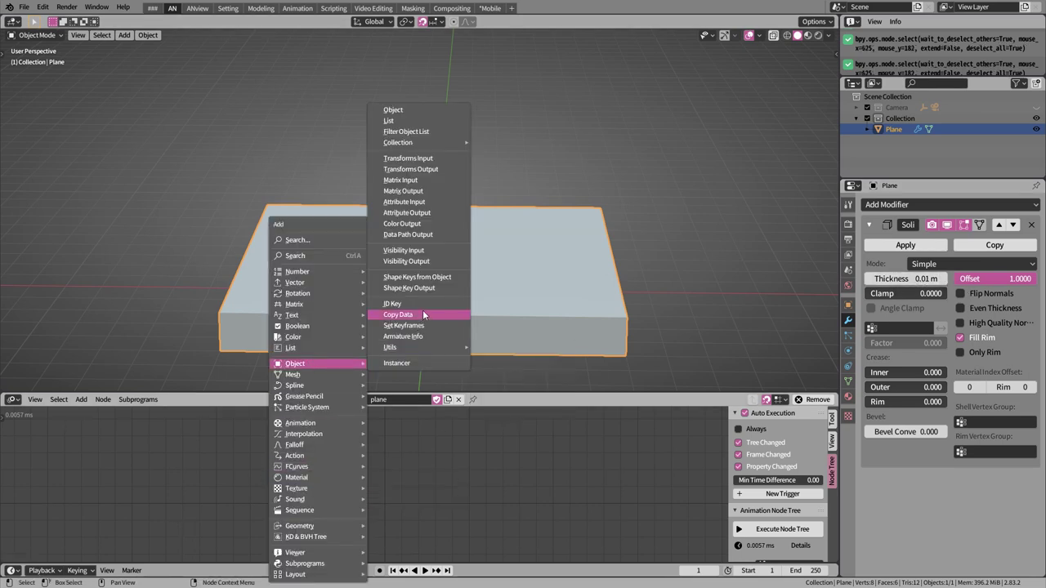
click(407, 212)
click(443, 424)
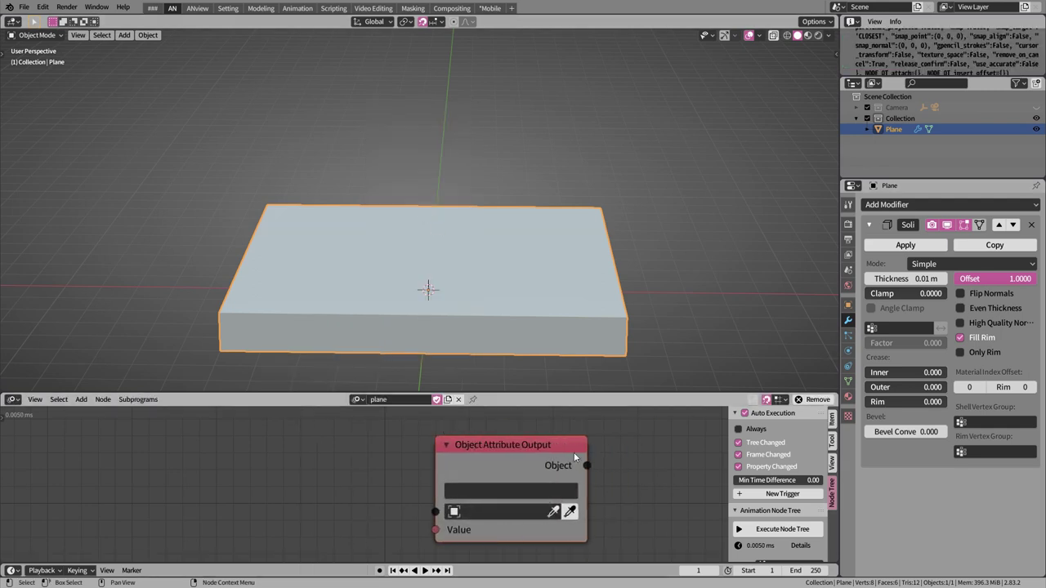
click(569, 511)
- Paste the Solidify Thickness data path into the node's attribute field and widen the node
right_click(890, 280)
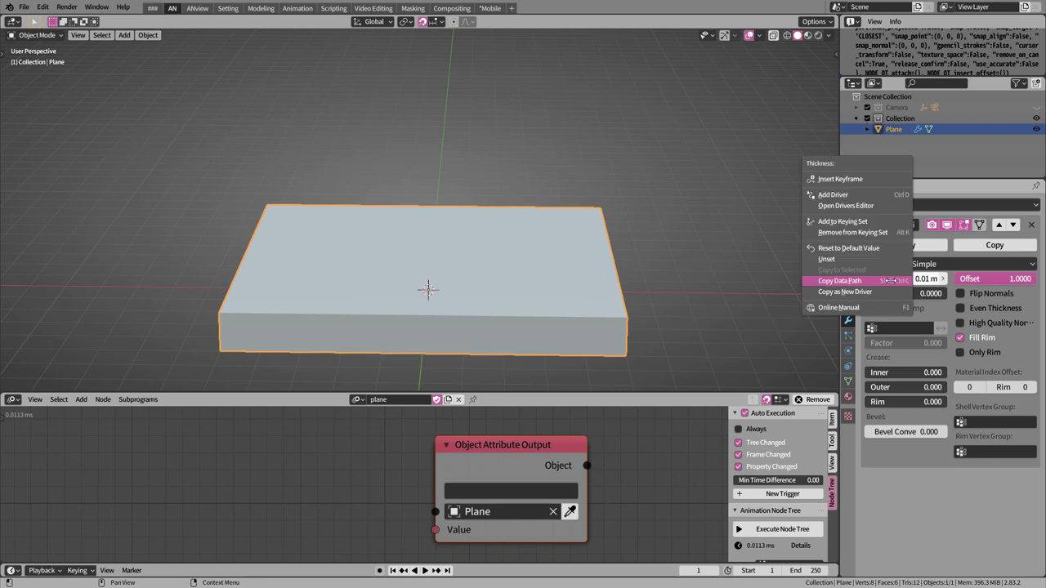
click(890, 280)
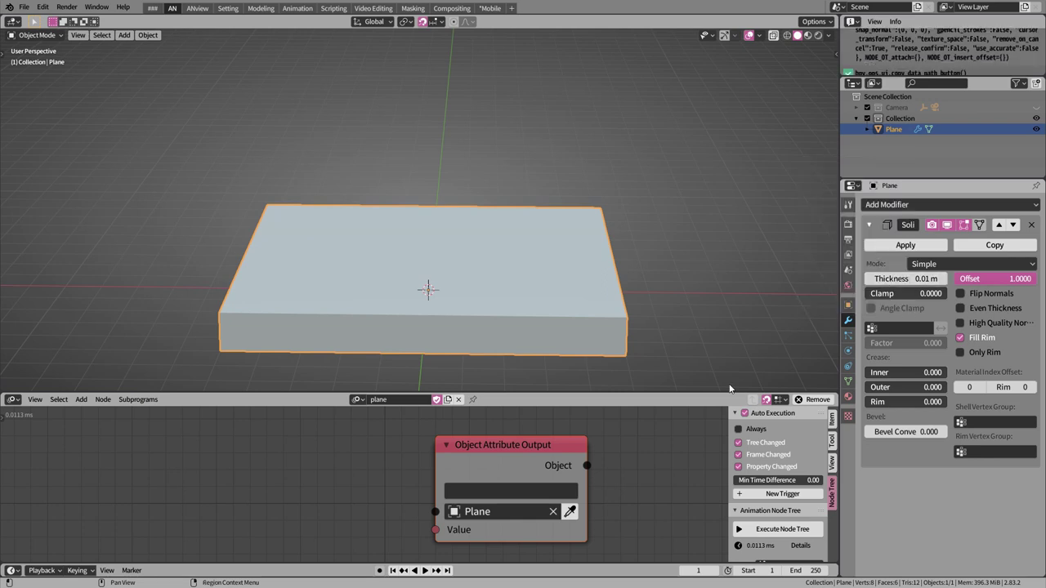
click(514, 489)
text(modifiers["Solidify"].thickness)
key(Return)
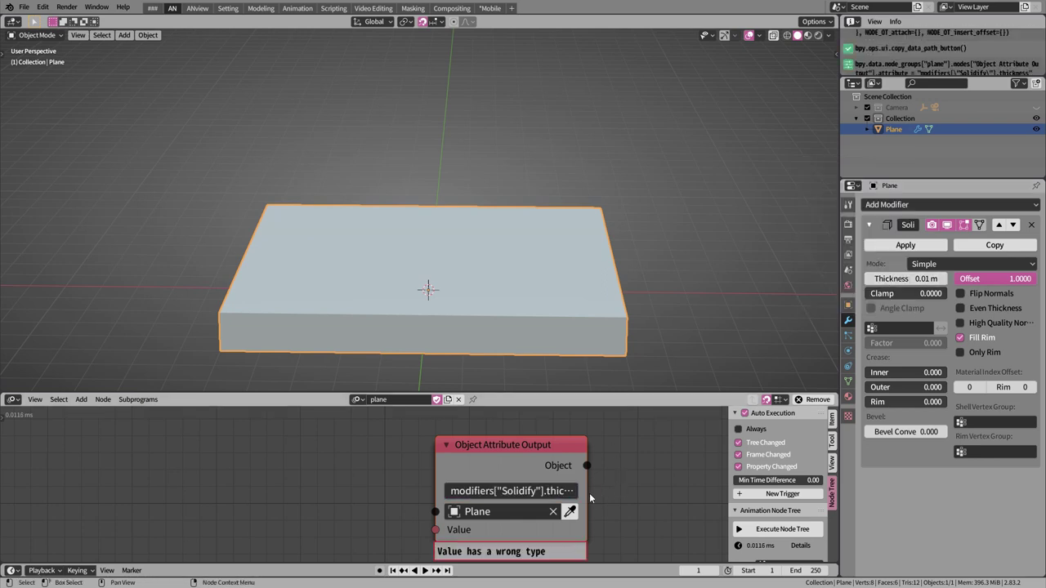
drag(588, 493, 626, 493)
drag(547, 450, 530, 433)
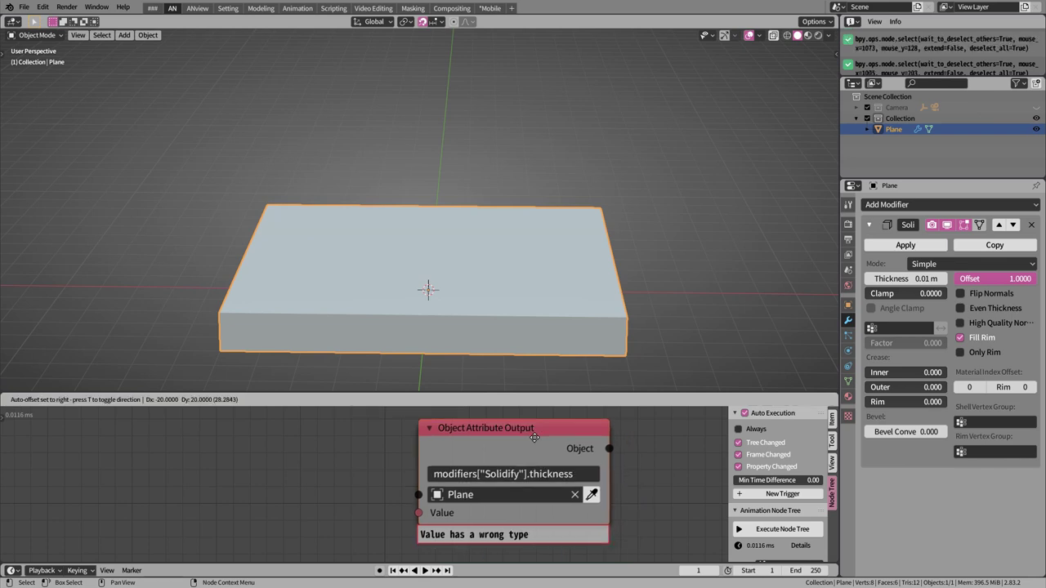
click(214, 484)
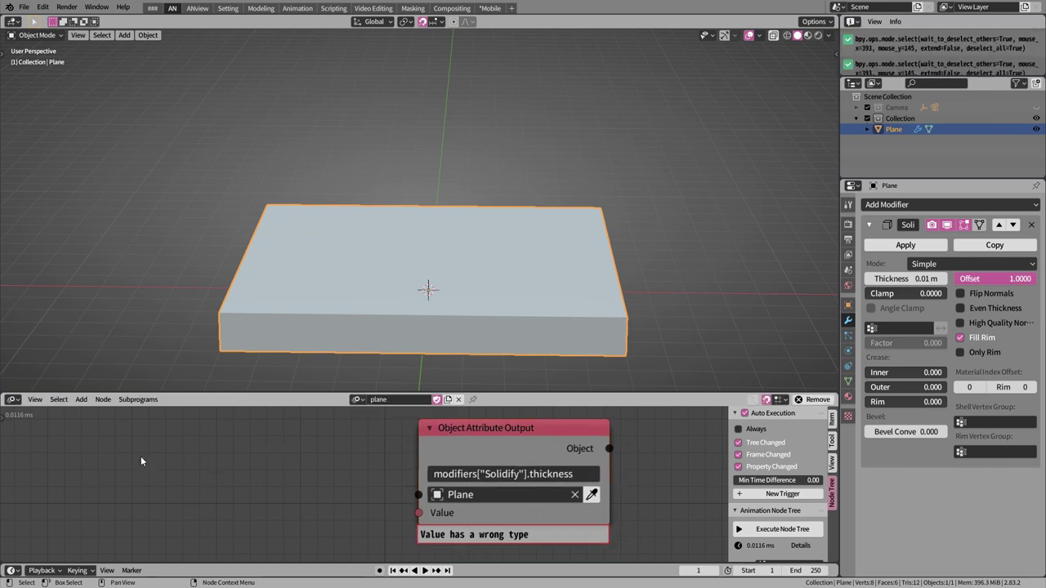
click(82, 399)
click(84, 400)
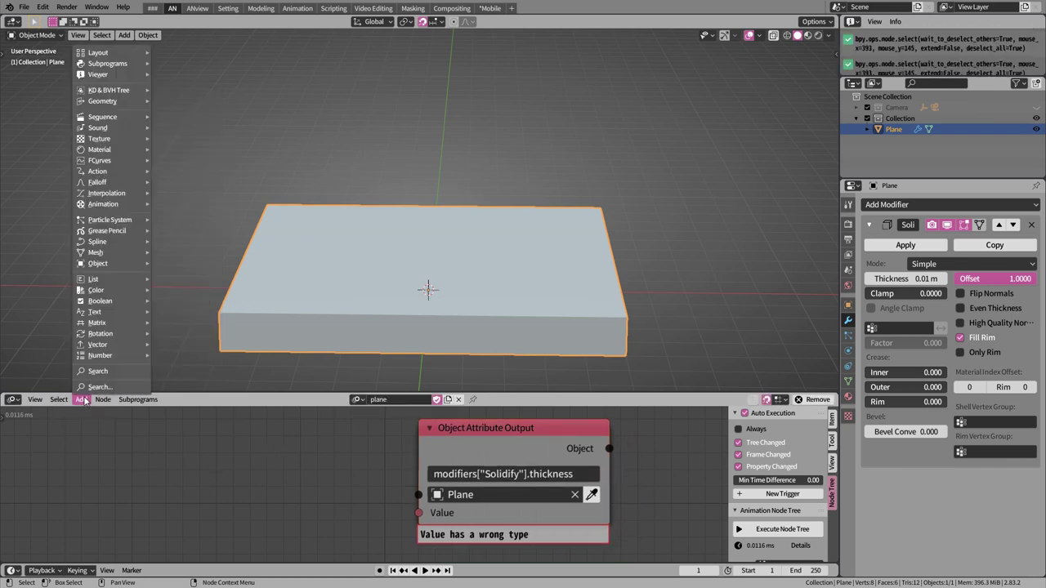
mouse_move(100, 356)
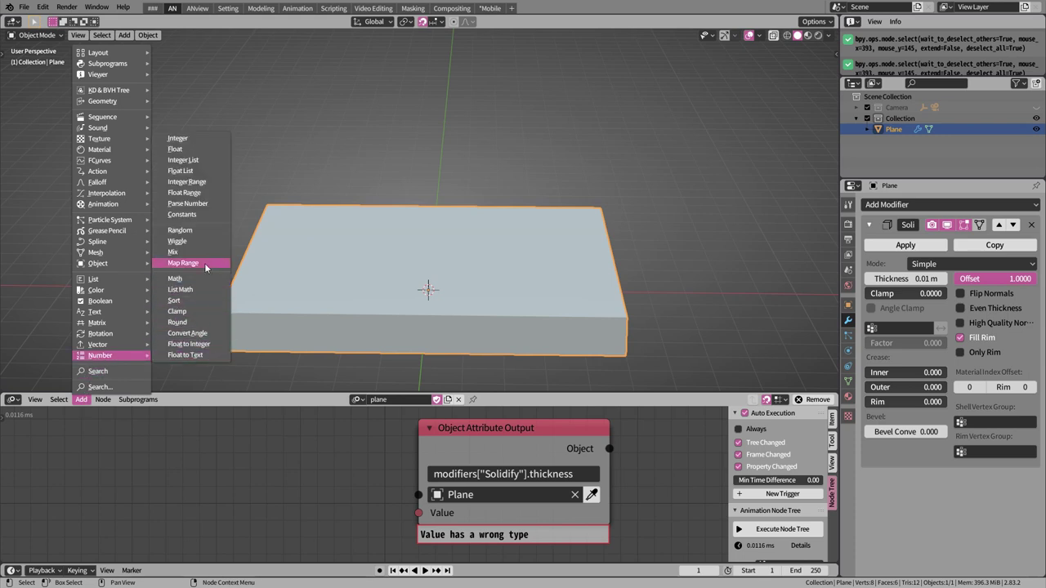
- Add a Mix Floats node with A set to 0.01 and B set to 0.05
click(176, 252)
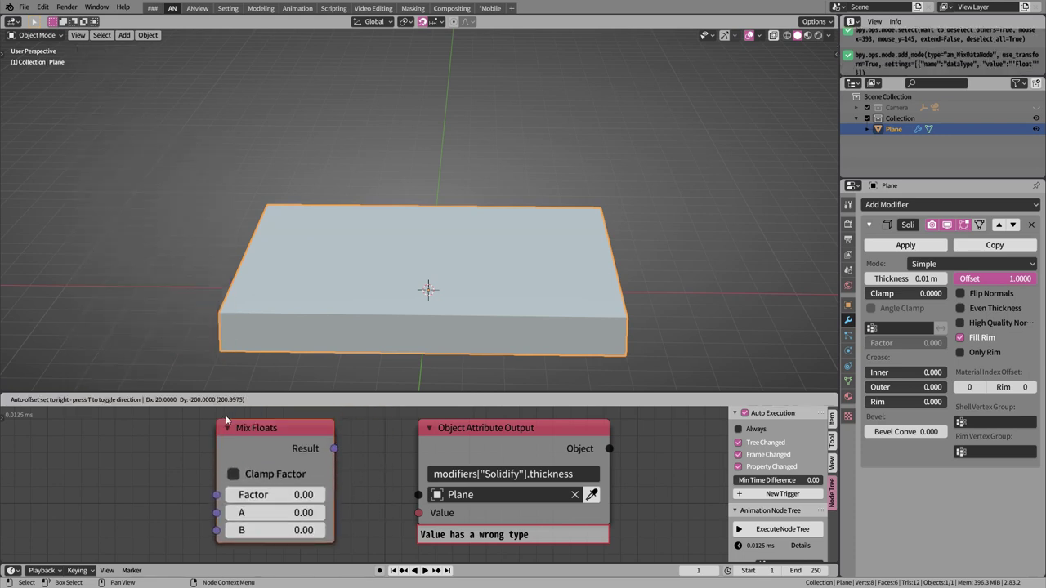
click(277, 420)
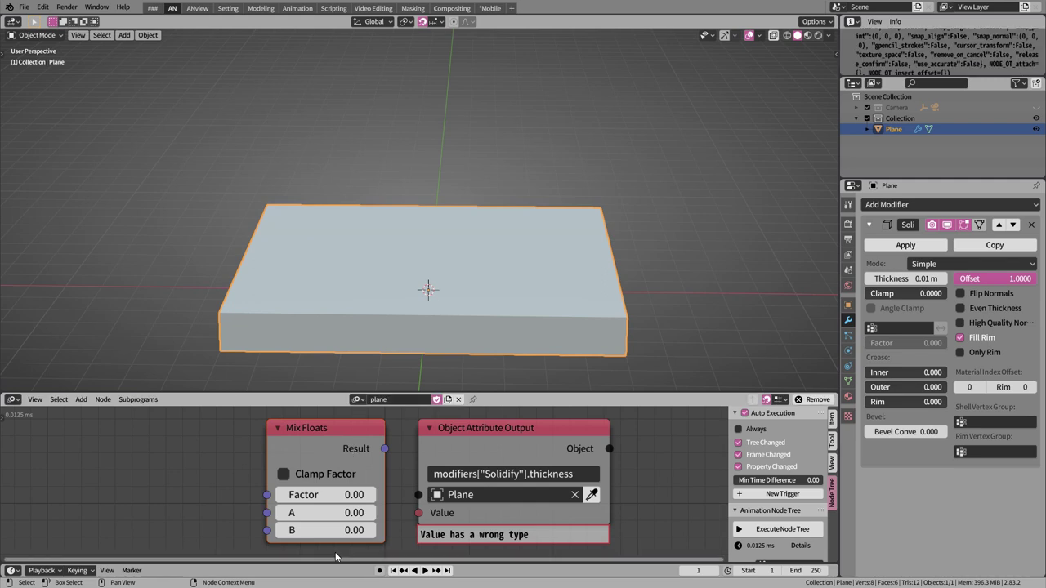
click(331, 513)
text(0)
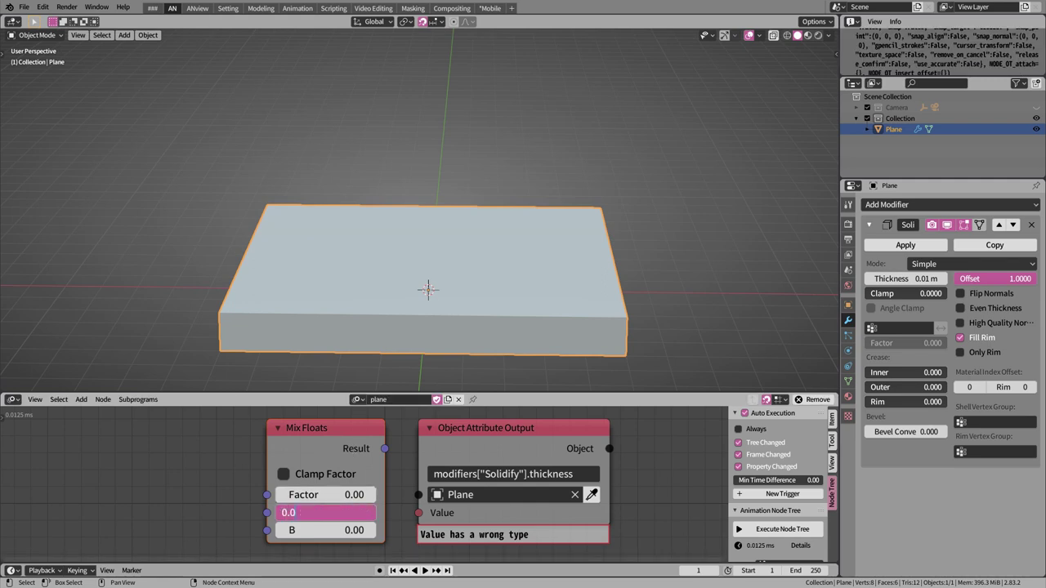
key(Return)
click(325, 531)
text(0.0)
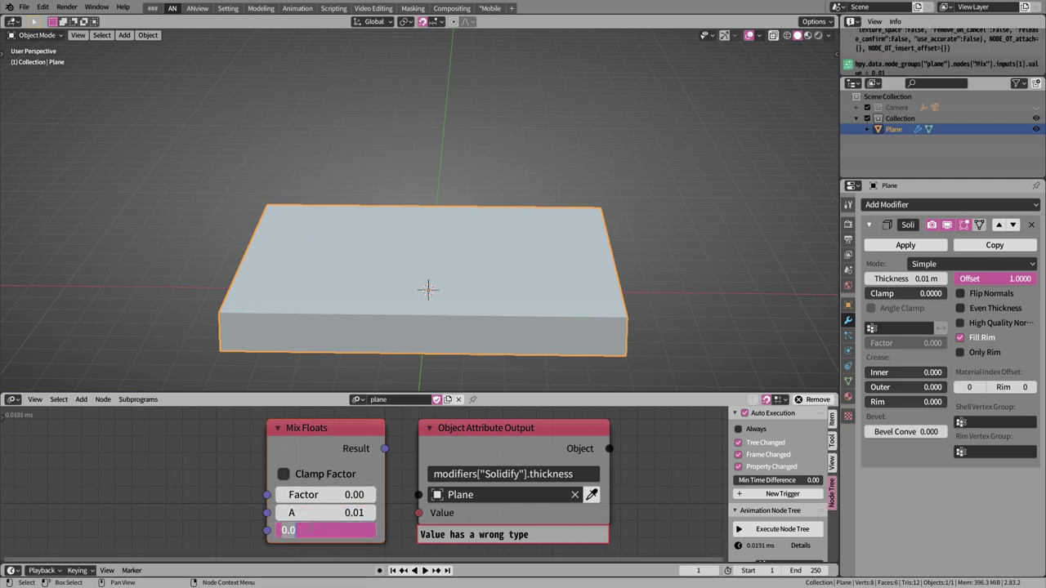
text(5)
key(Return)
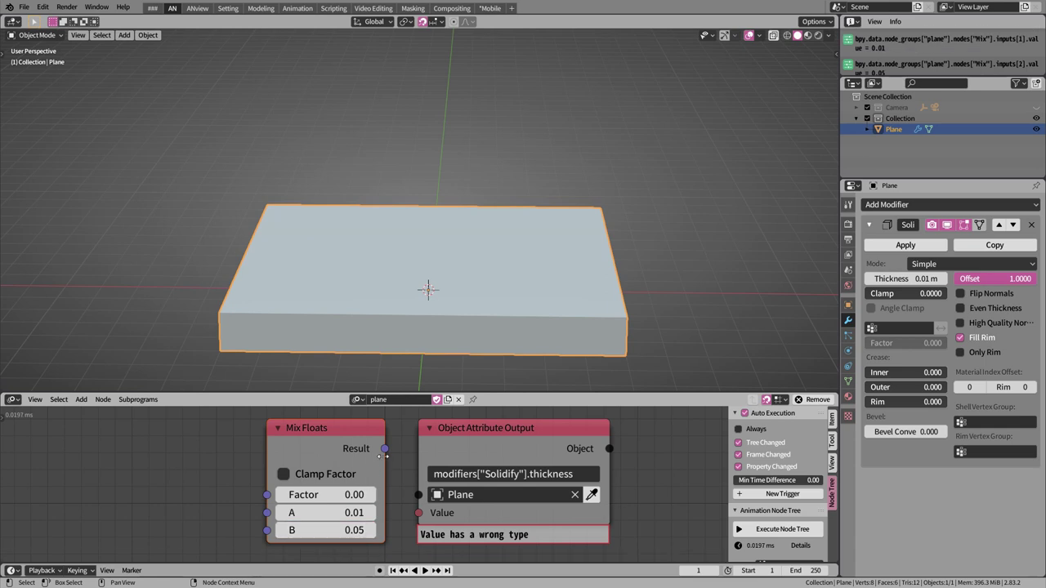
- Link its Result to the thickness Value, enable Clamp Factor, test the factor, then reset it to 0
mouse_move(385, 450)
mouse_down()
mouse_move(399, 499)
mouse_move(417, 515)
mouse_up()
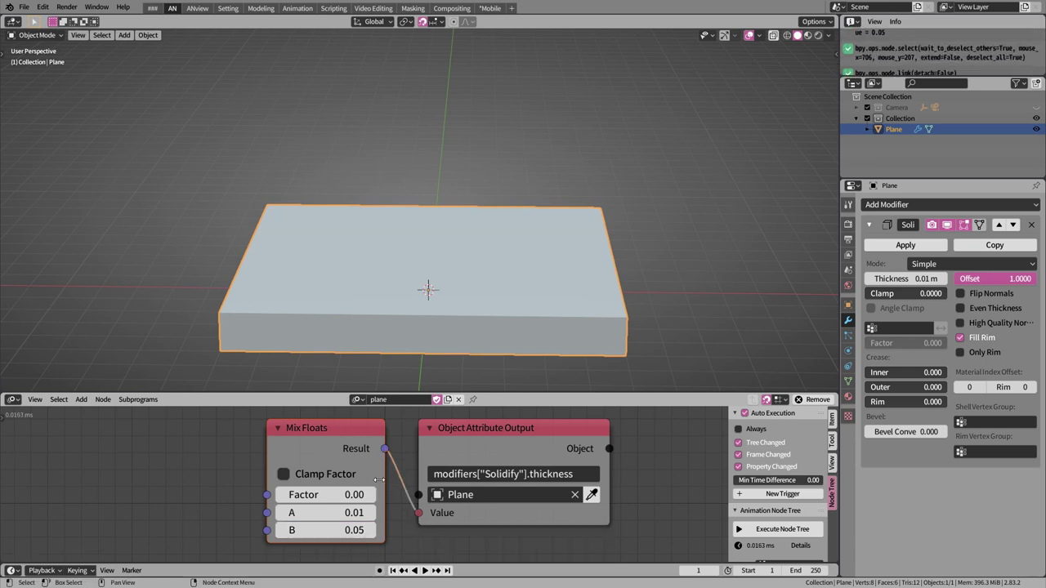
click(284, 475)
mouse_move(304, 495)
mouse_down()
mouse_move(384, 495)
mouse_move(255, 494)
mouse_move(386, 494)
mouse_move(304, 494)
mouse_up()
click(304, 495)
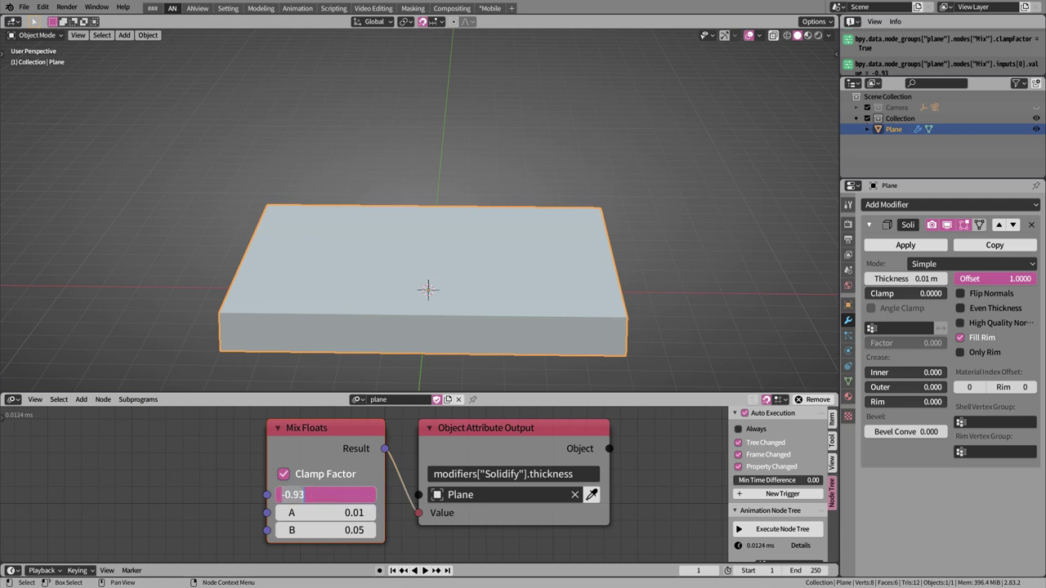
text(0)
key(Return)
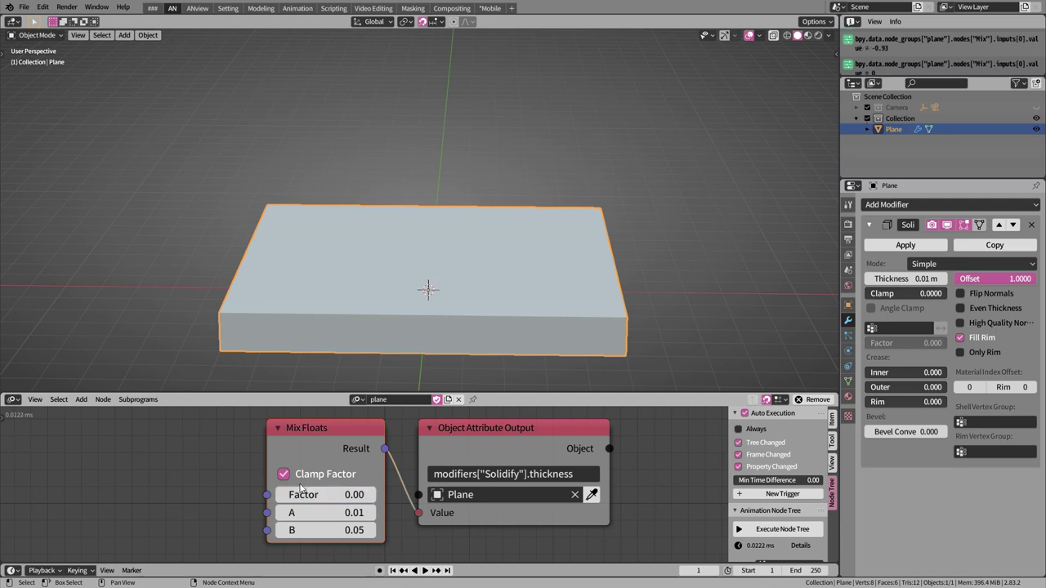
key(alt)
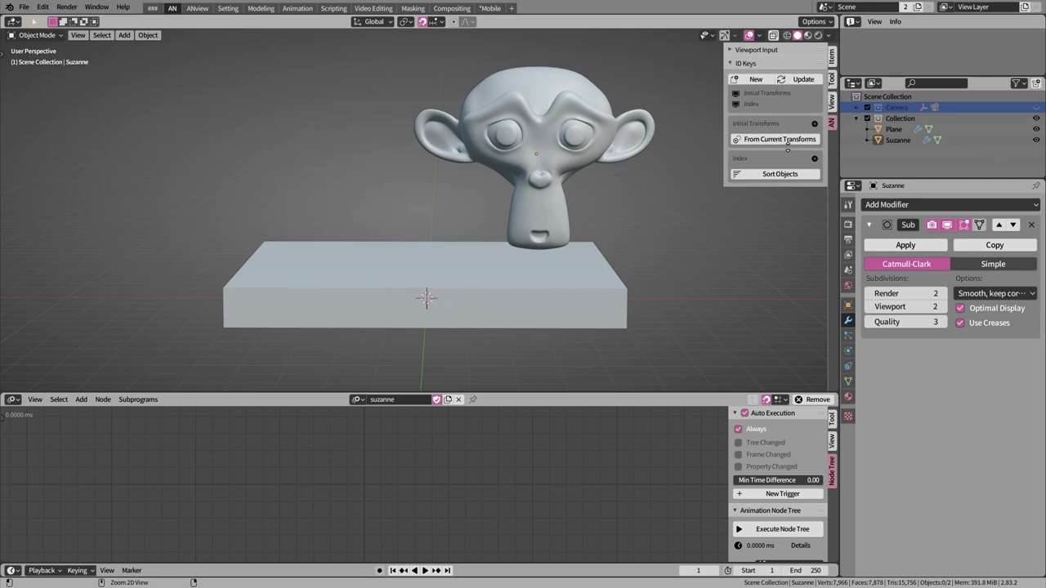
- Enlarge the sidebar and store Suzanne's current transforms as her Initial Transforms ID key
ctrl+middle_drag(787, 149, 724, 117)
drag(724, 117, 705, 117)
click(574, 136)
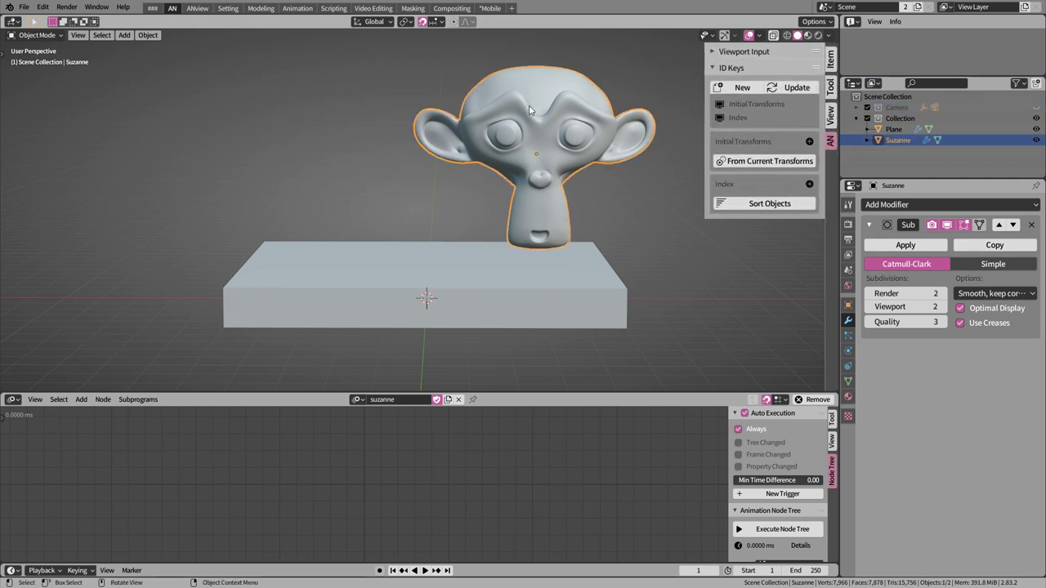
click(778, 163)
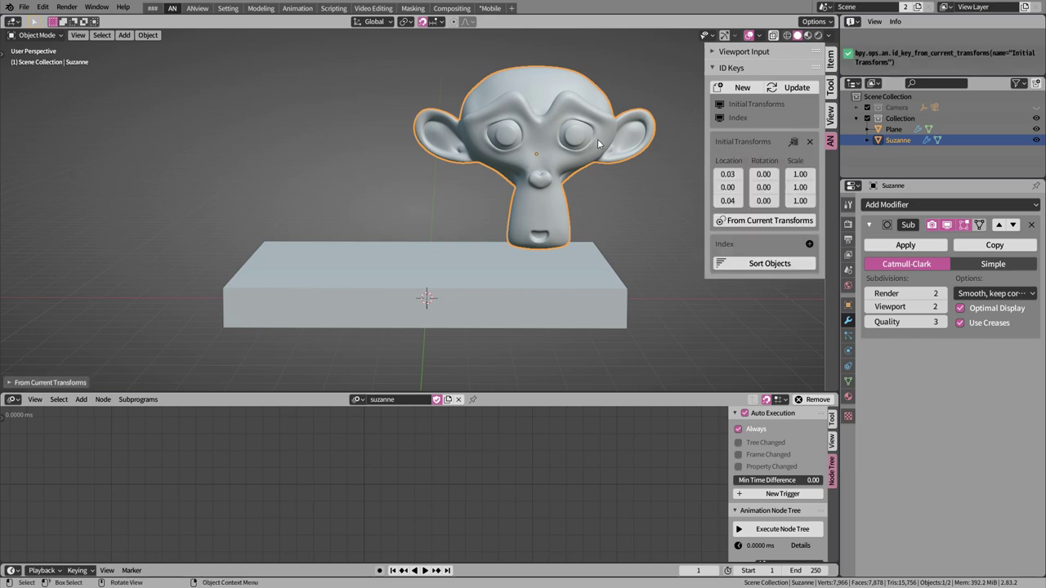
- Move Suzanne left along global X and scale her down
key(g)
key(x)
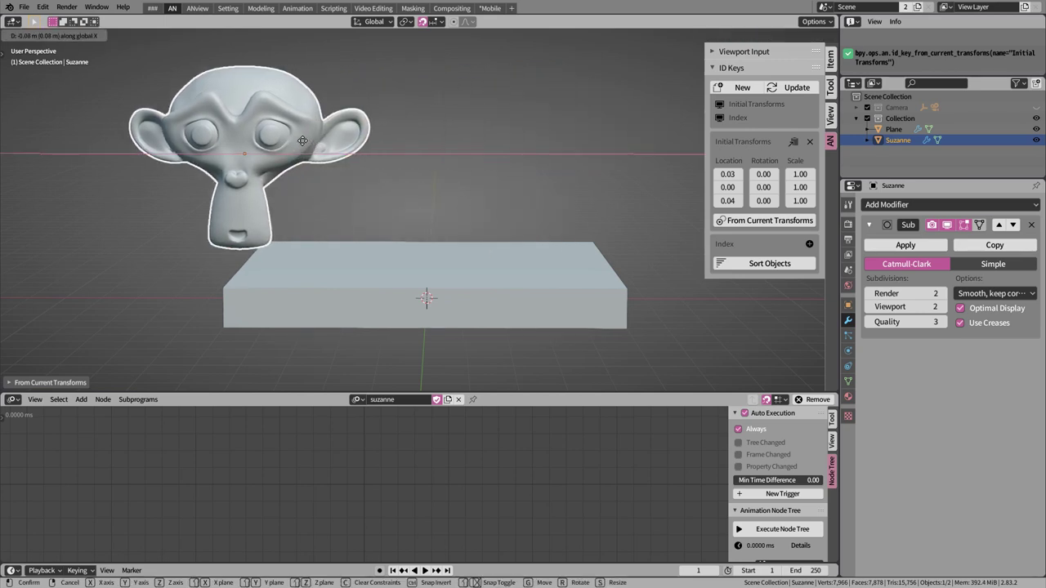
click(302, 140)
key(s)
click(506, 158)
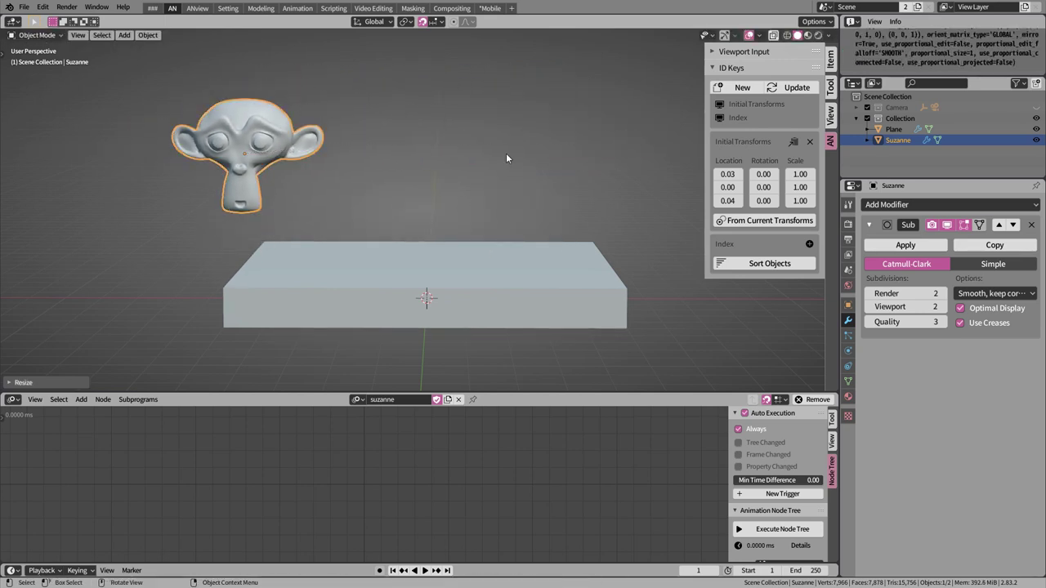
- Rotate Suzanne, then rotate her again around local Z into a tilted pose
key(r)
click(433, 346)
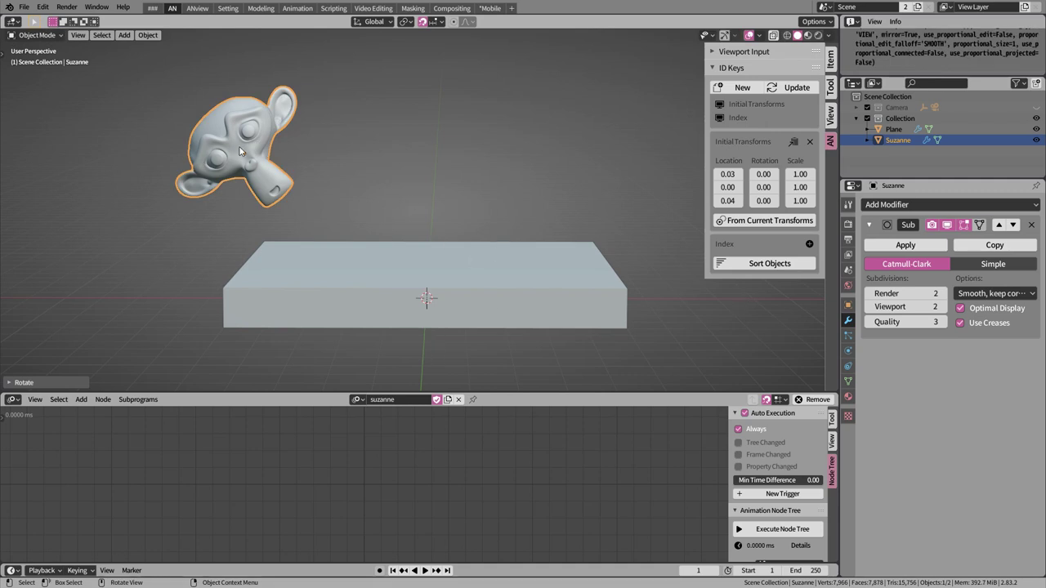
key(r)
key(z)
key(z)
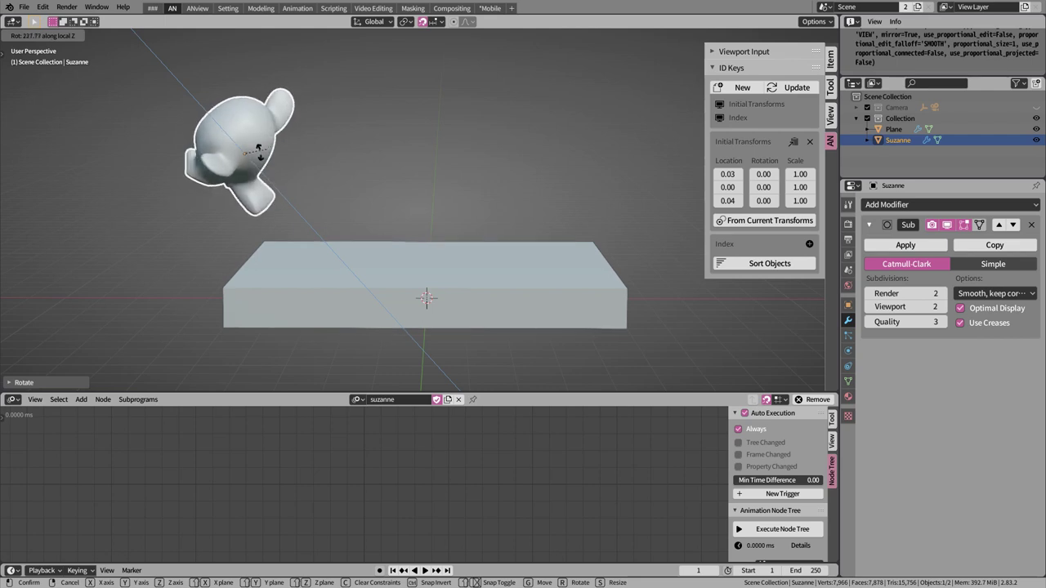
click(217, 182)
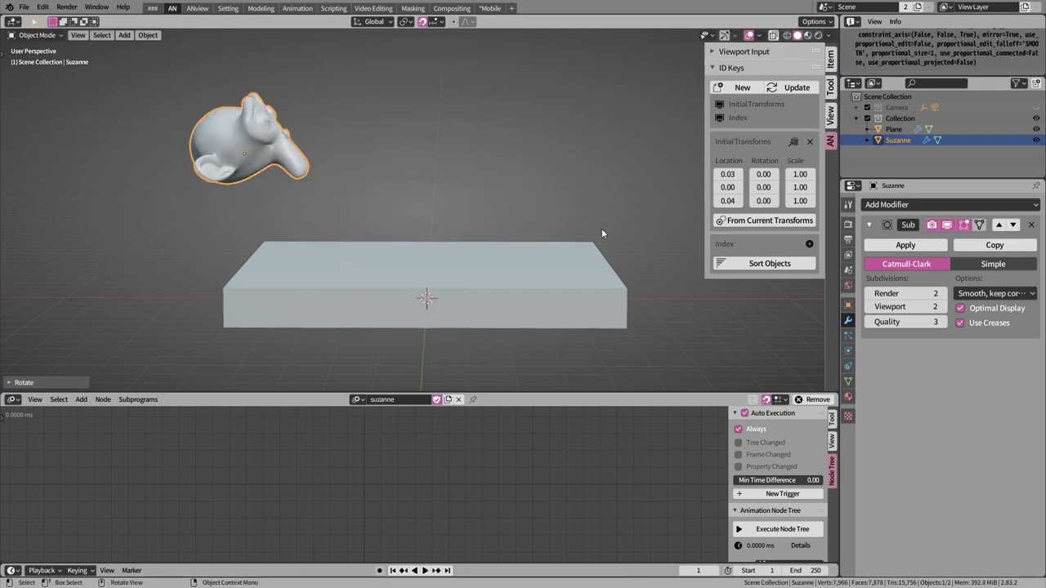
- Create a new ID key named Final and store Suzanne's current transforms in it
click(740, 88)
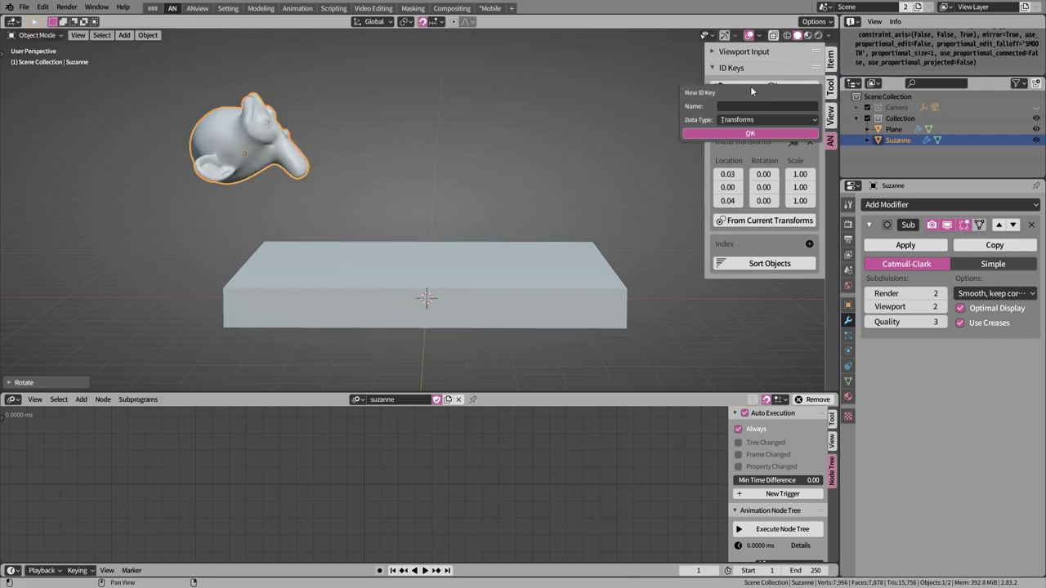
click(750, 133)
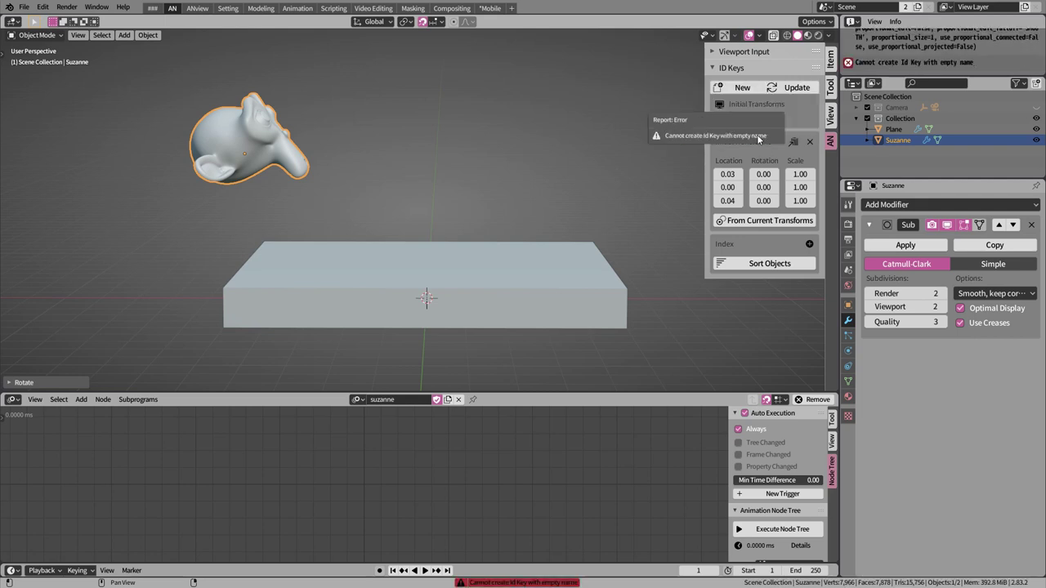
click(742, 87)
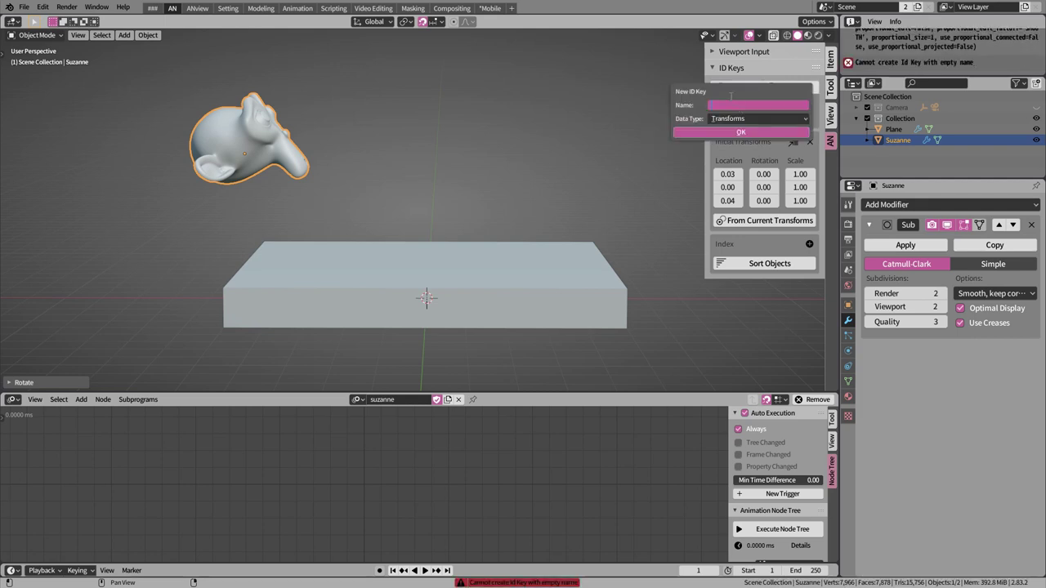
text(Fnal)
key(Return)
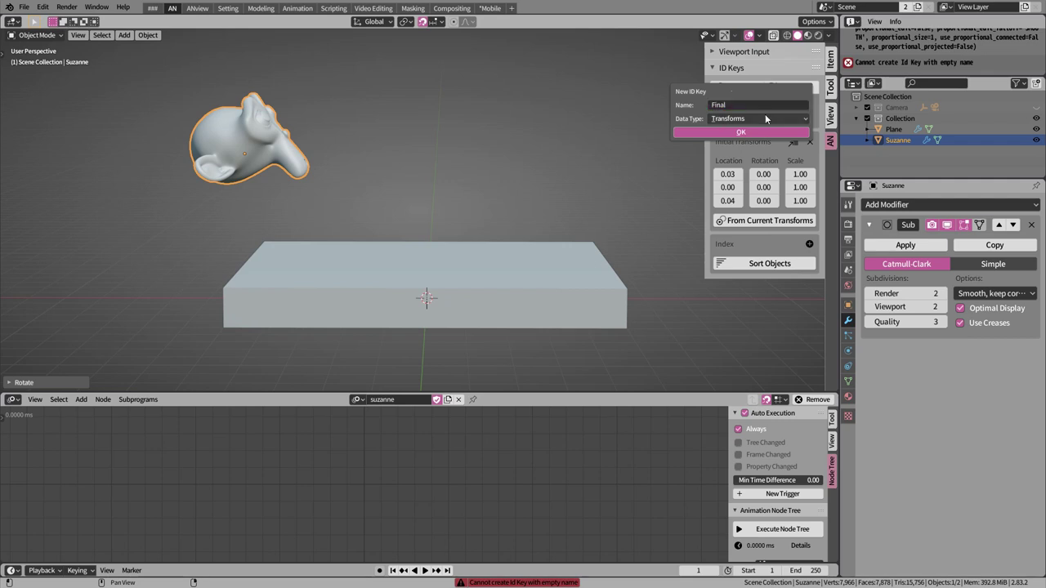
click(765, 133)
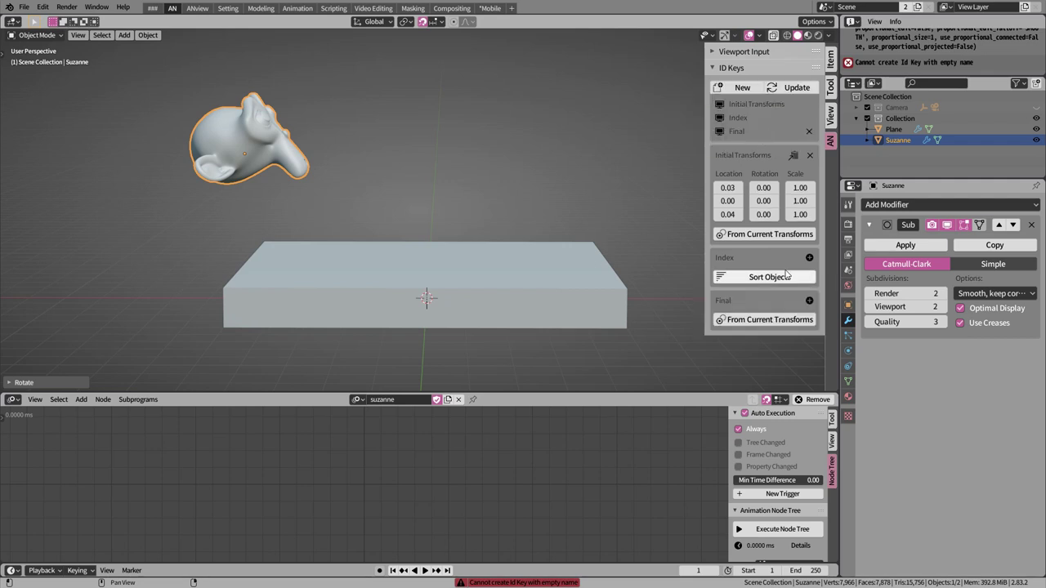
click(762, 320)
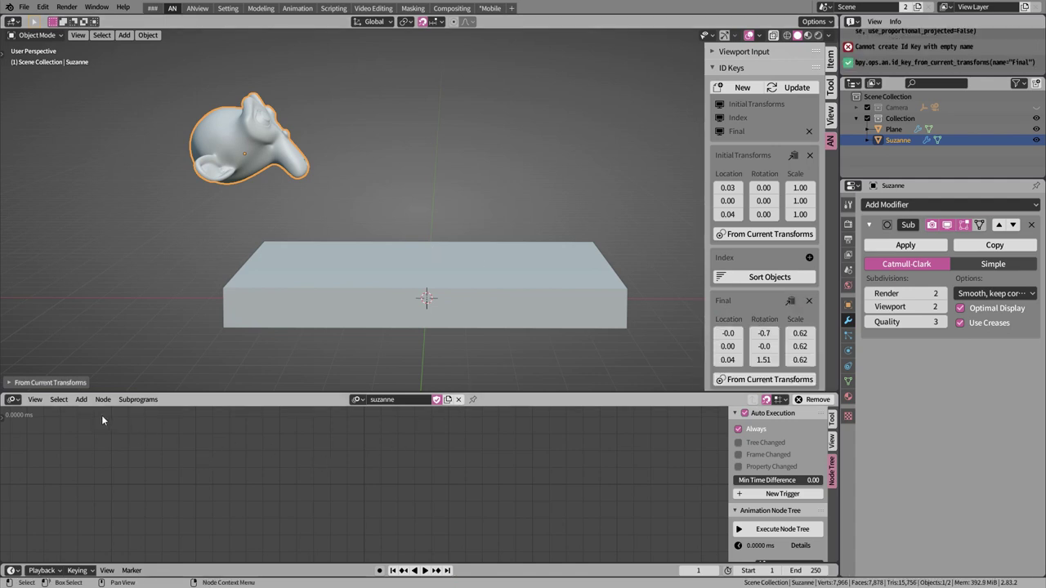
click(81, 400)
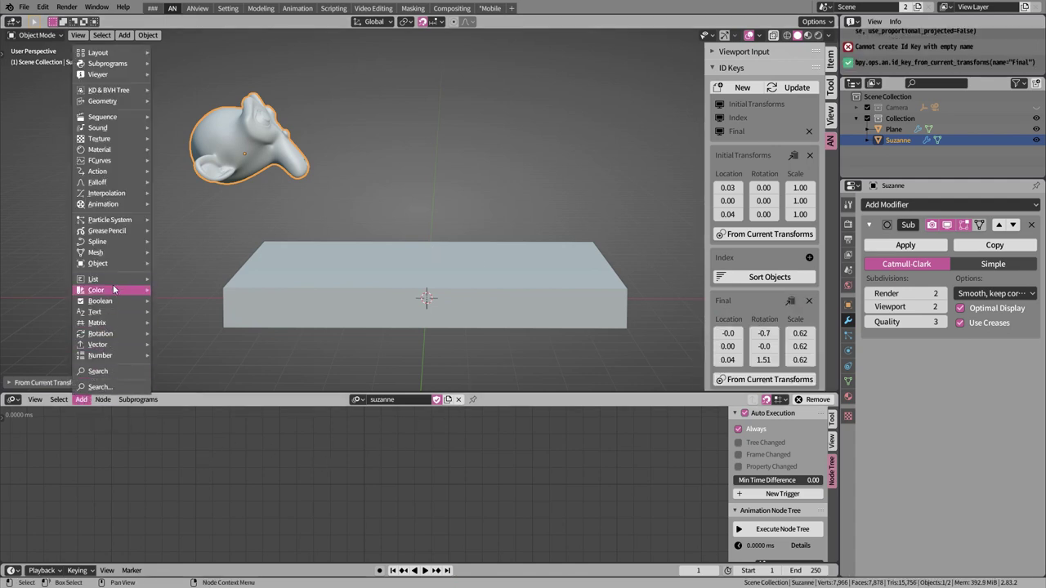
mouse_move(98, 263)
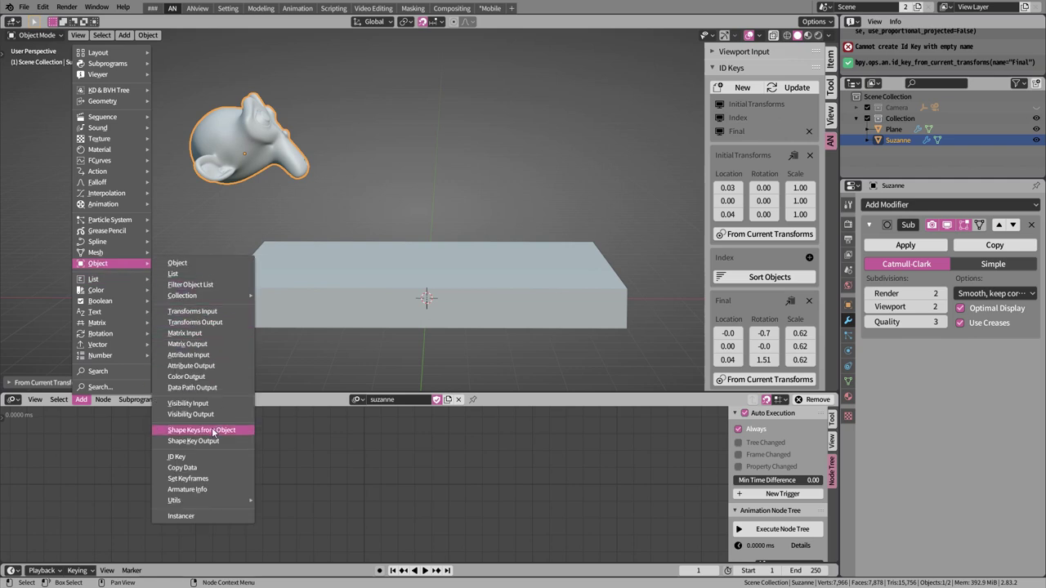
- Add an Object ID Key node reading the Initial Transforms key
click(215, 457)
click(344, 450)
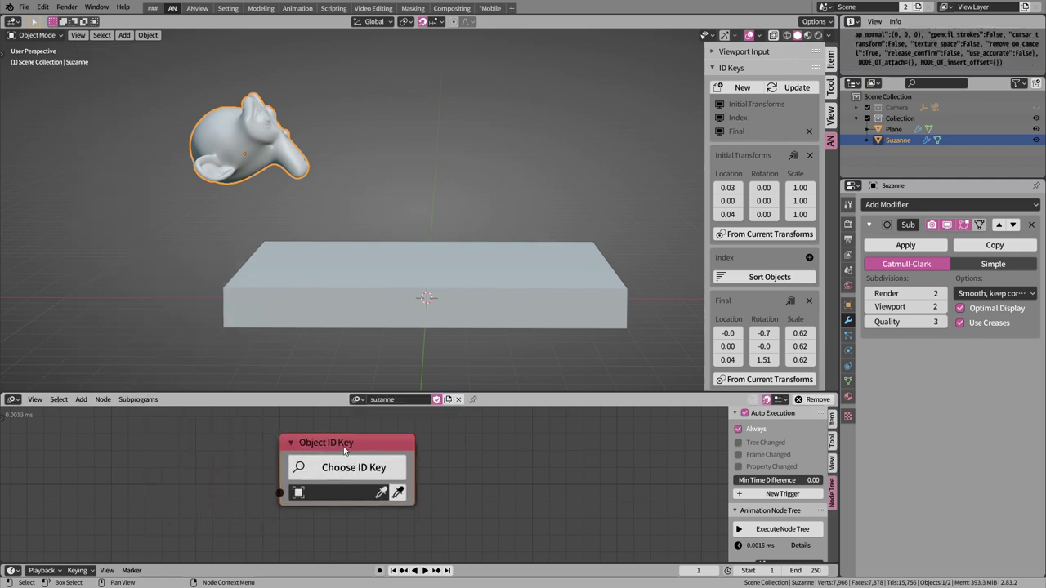
scroll(442, 478, down, 3)
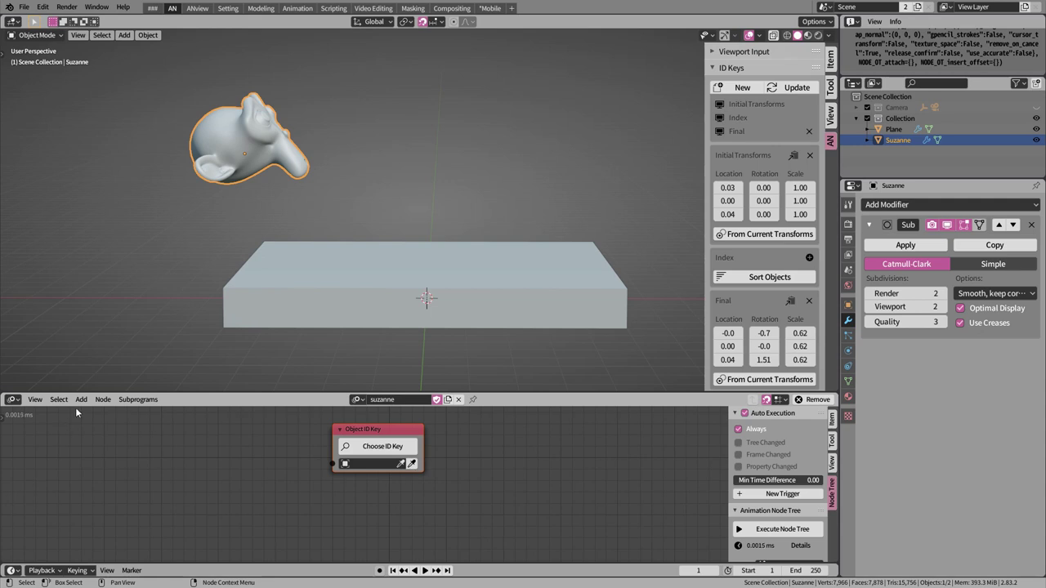
drag(352, 433, 341, 421)
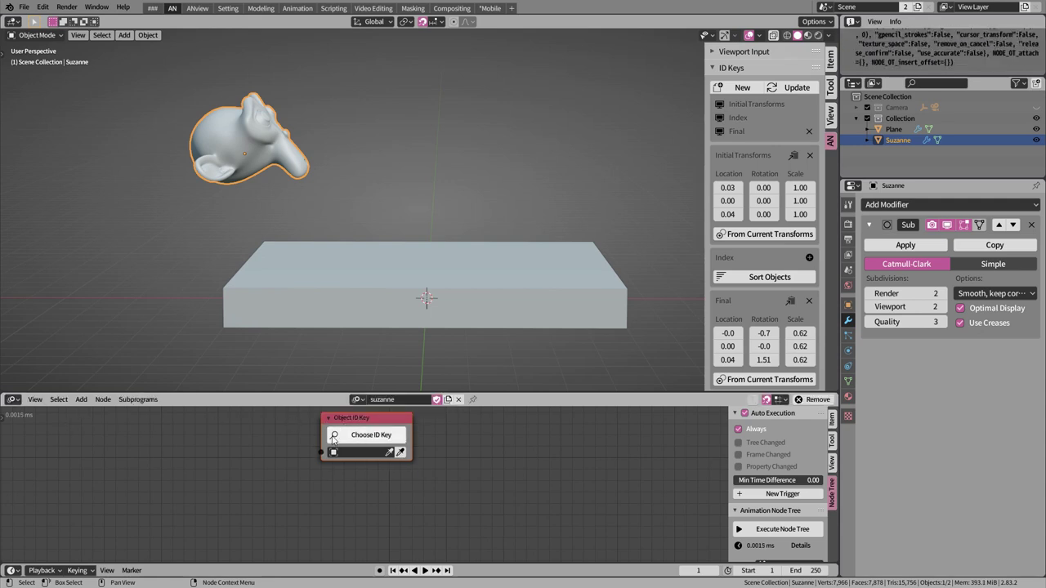
click(366, 435)
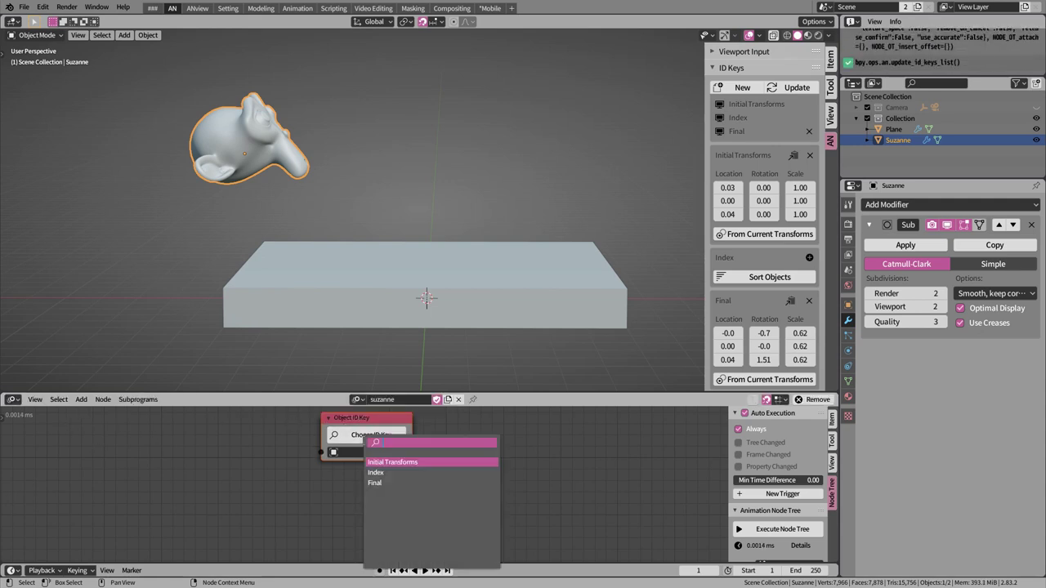
click(387, 463)
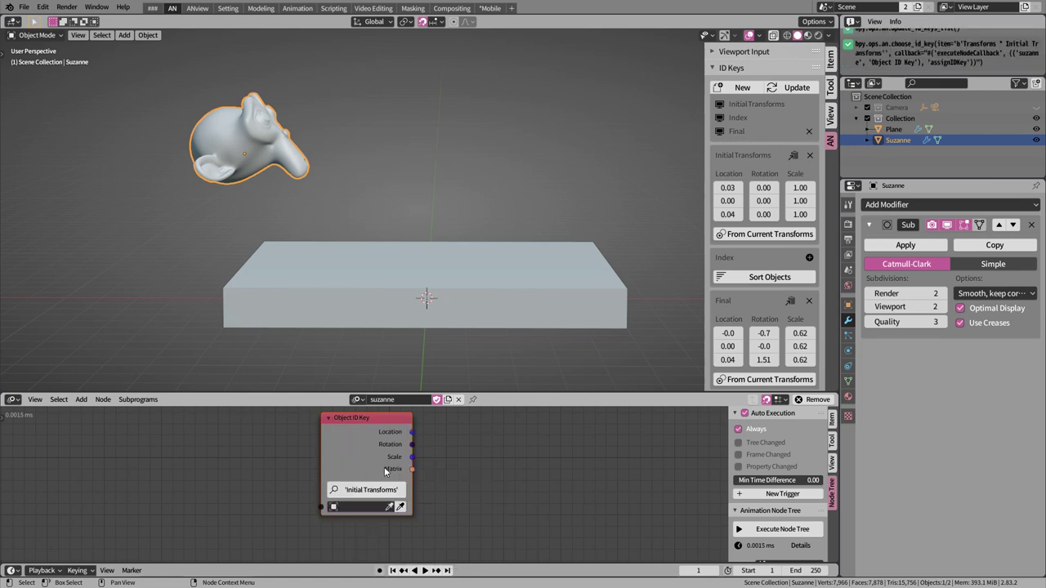
scroll(430, 465, down, 2)
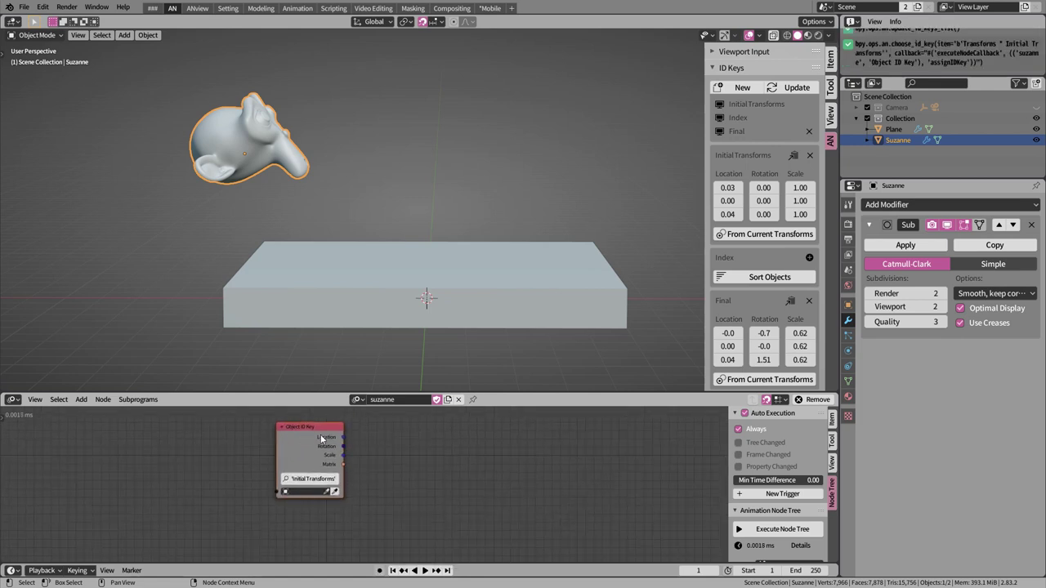
- Duplicate the Object ID Key node and set the copy to read the Final key
click(320, 436)
key(shift+d)
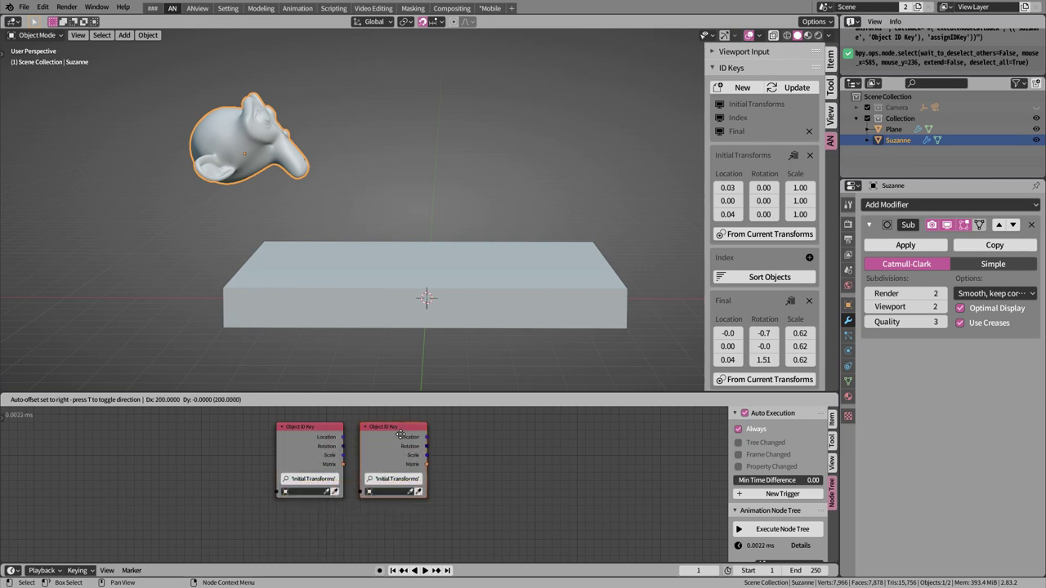
click(406, 432)
click(413, 483)
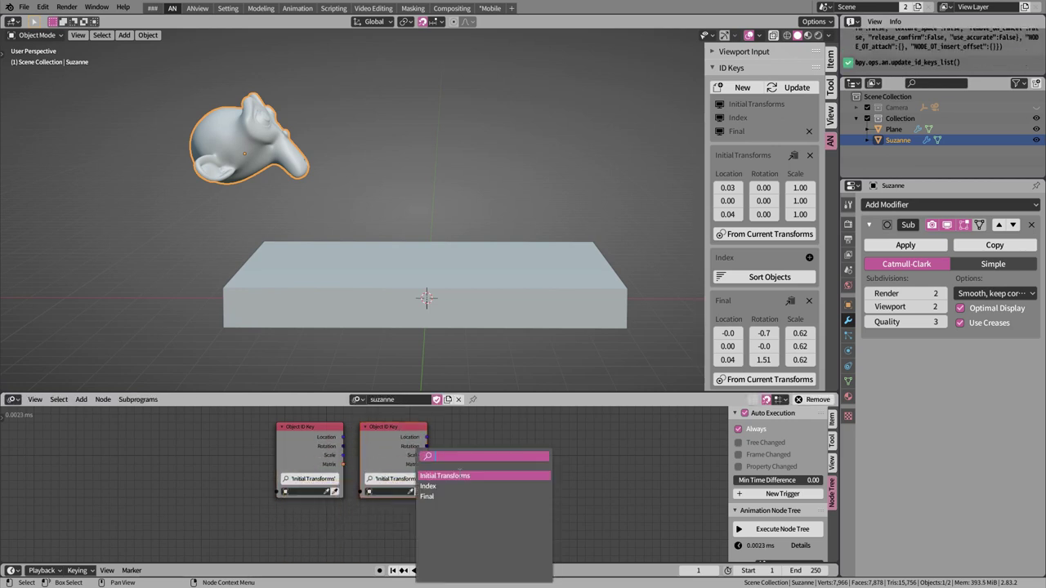
click(460, 495)
click(347, 480)
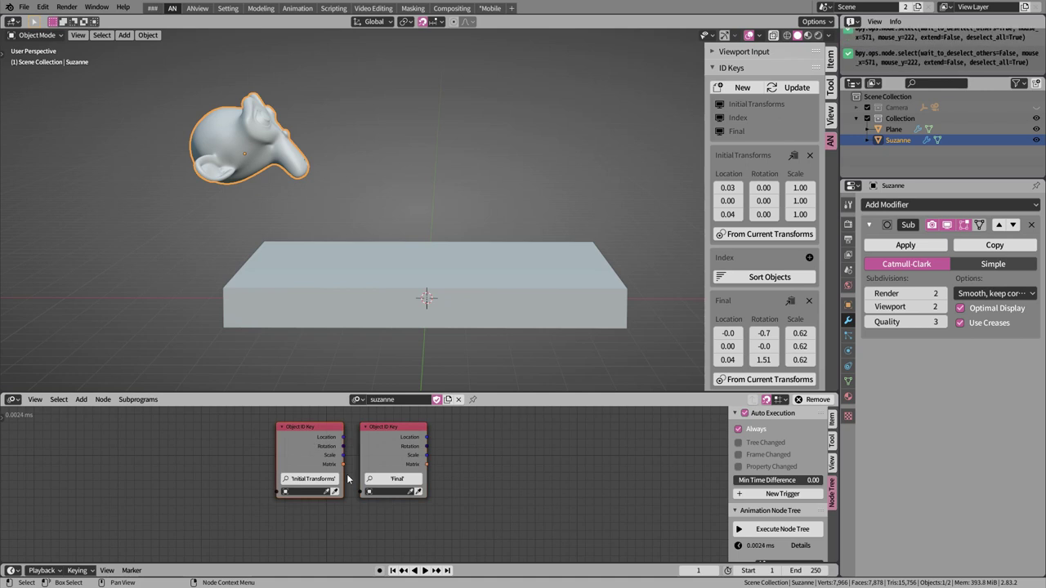
click(208, 482)
key(shift+a)
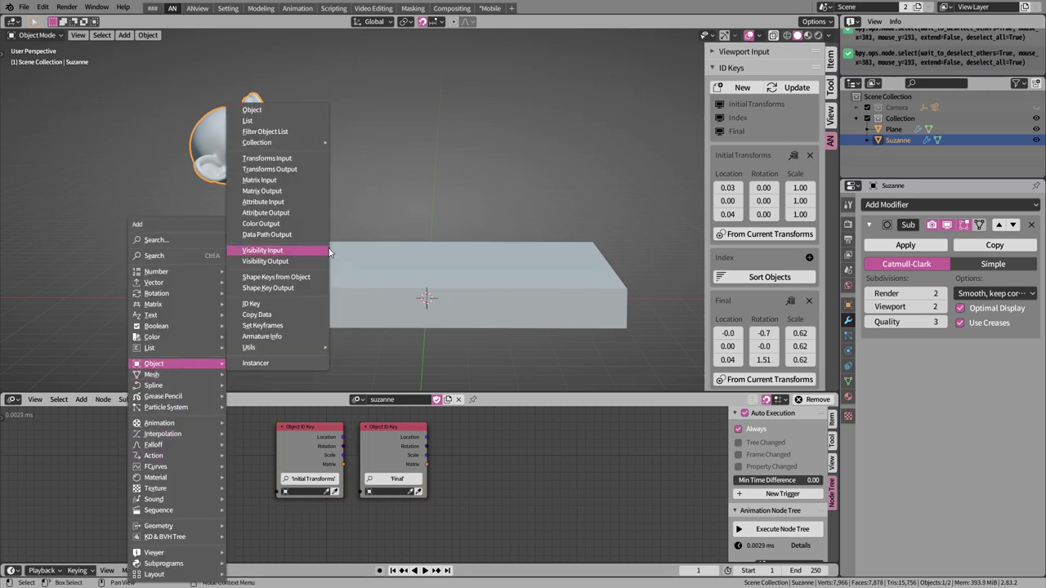
- Add a Suzanne Object Input node, link it to the ID key nodes, and stack Final below Initial Transforms
click(253, 110)
click(183, 452)
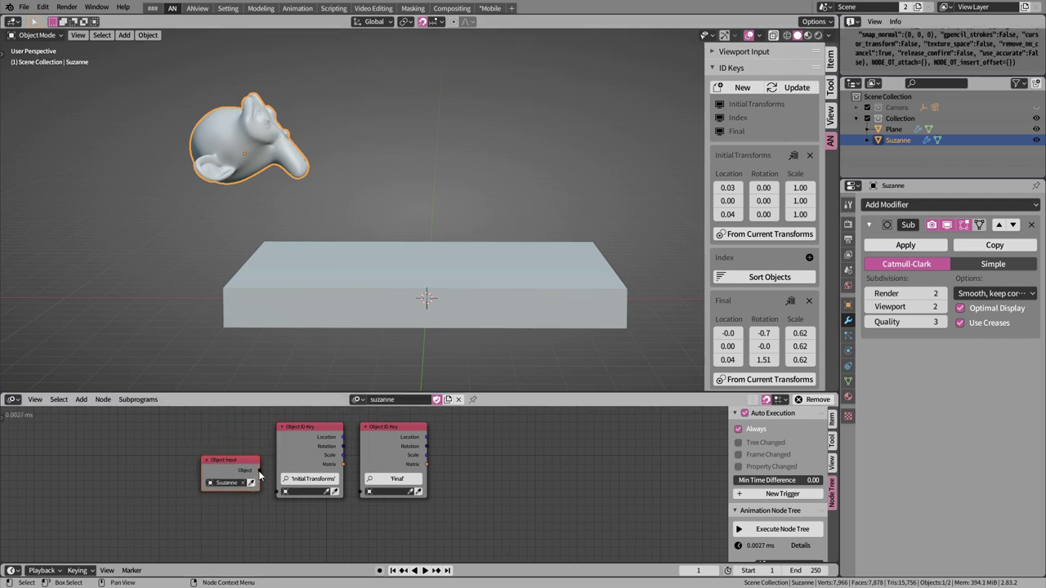
drag(259, 471, 279, 492)
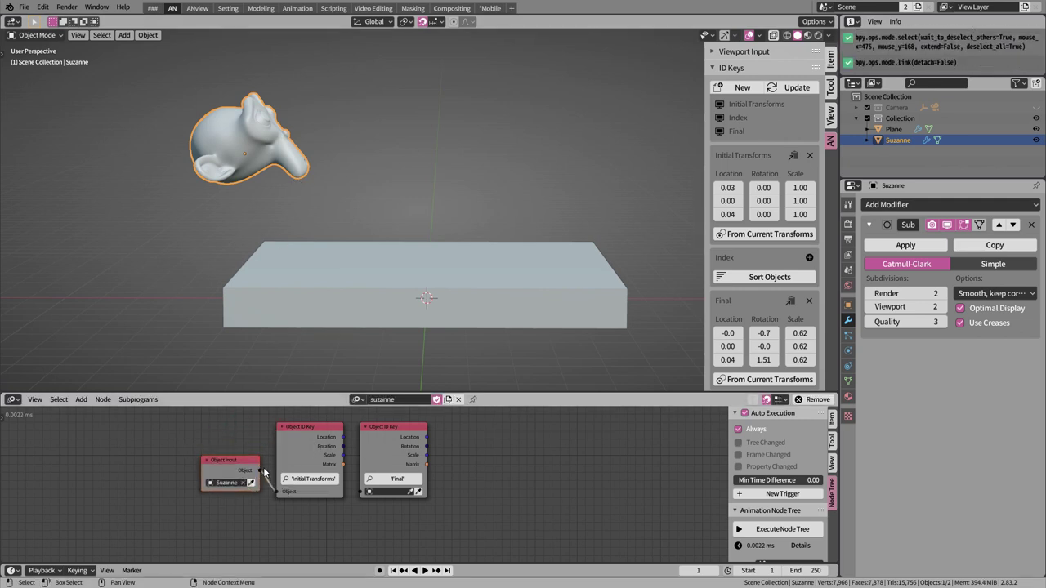
drag(380, 431, 293, 513)
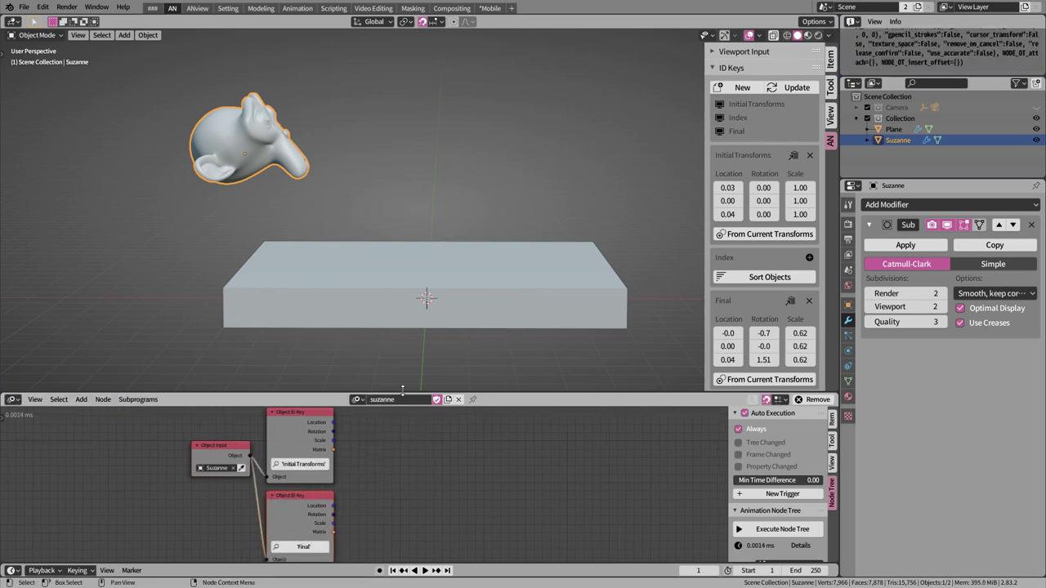
- Switch auto-execution from Always to Tree, Frame and Property Changed
drag(402, 392, 405, 312)
scroll(423, 441, up, 1)
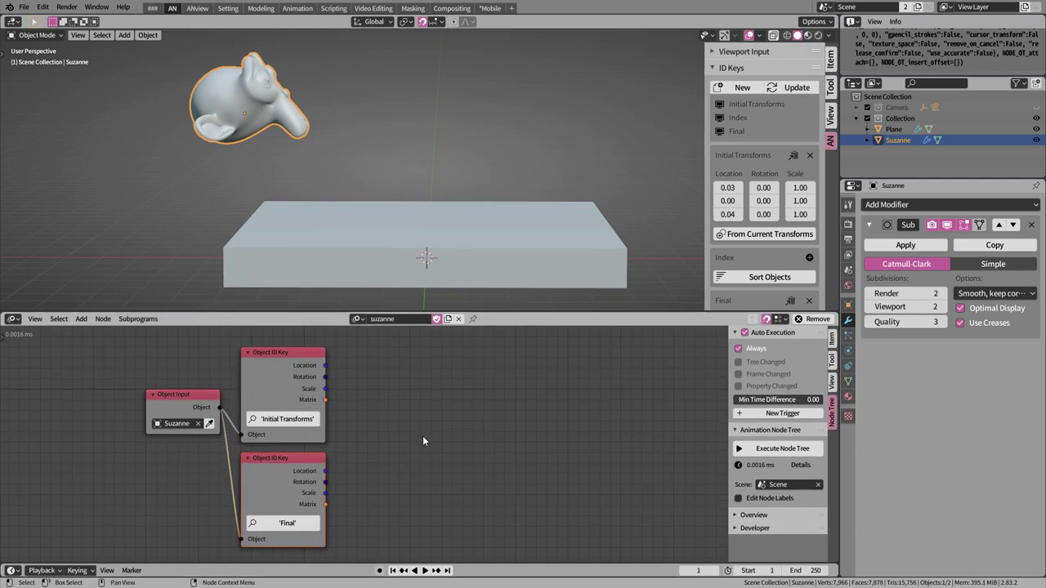
scroll(423, 442, up, 1)
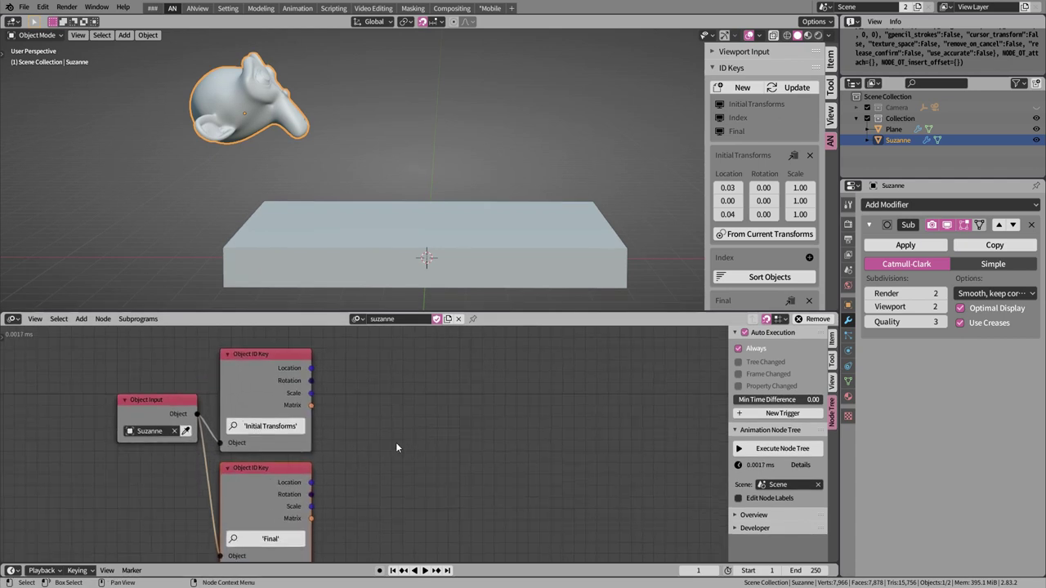
click(739, 350)
drag(738, 362, 738, 386)
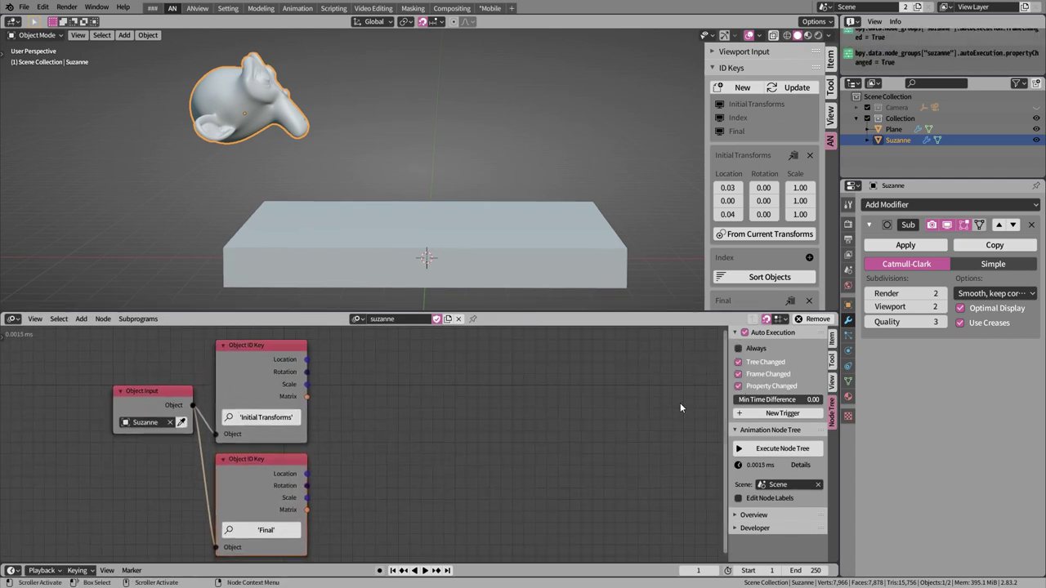
- Add a Mix Matrices node with the Initial Transforms matrix in A and Final in B
click(80, 321)
mouse_move(100, 275)
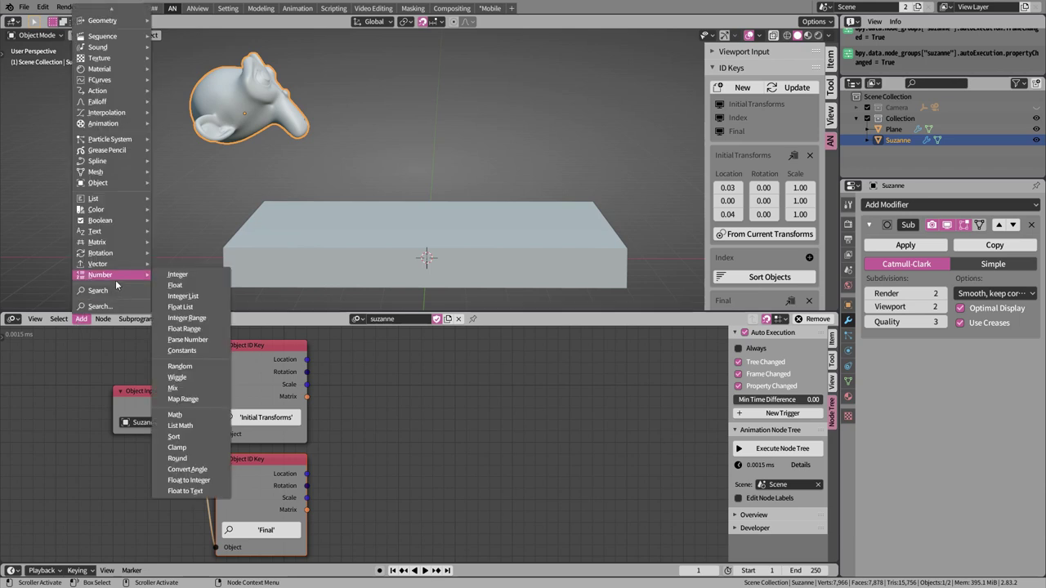
click(202, 327)
click(365, 373)
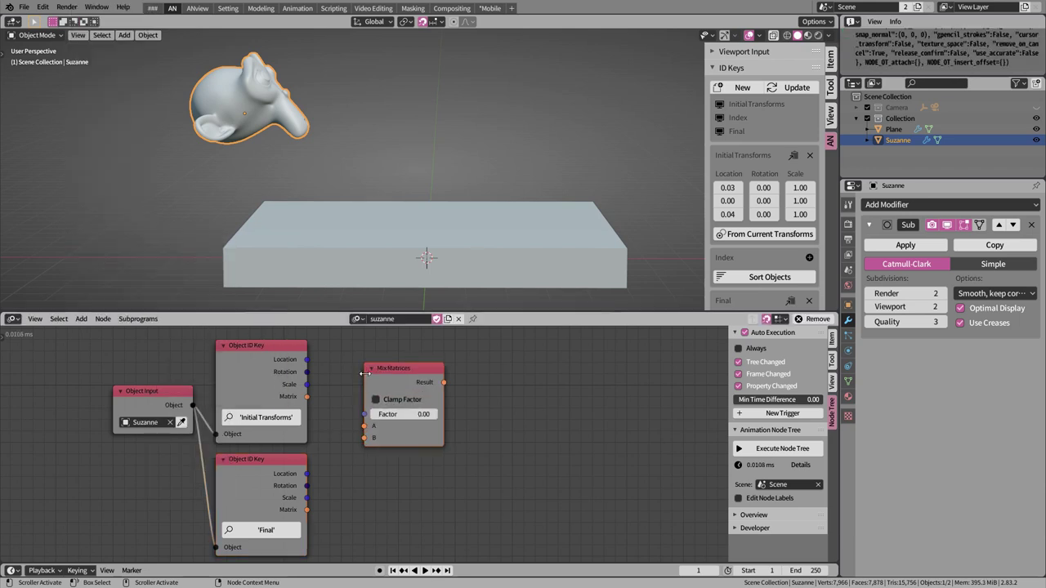
drag(307, 397, 364, 426)
drag(307, 510, 364, 438)
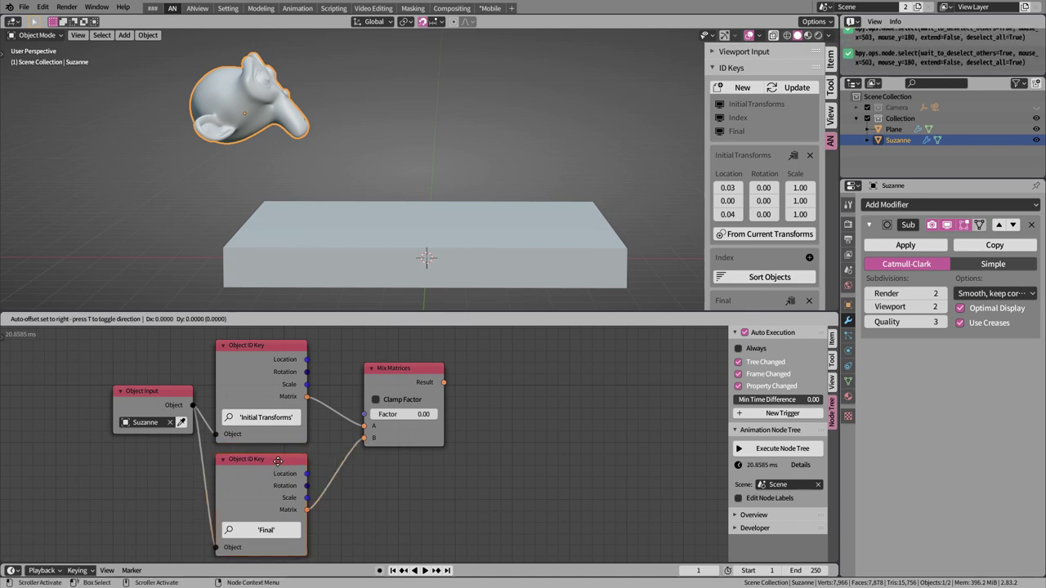
- Enable Clamp Factor on Mix Matrices, preview the blend, and set Factor back to 0
click(380, 399)
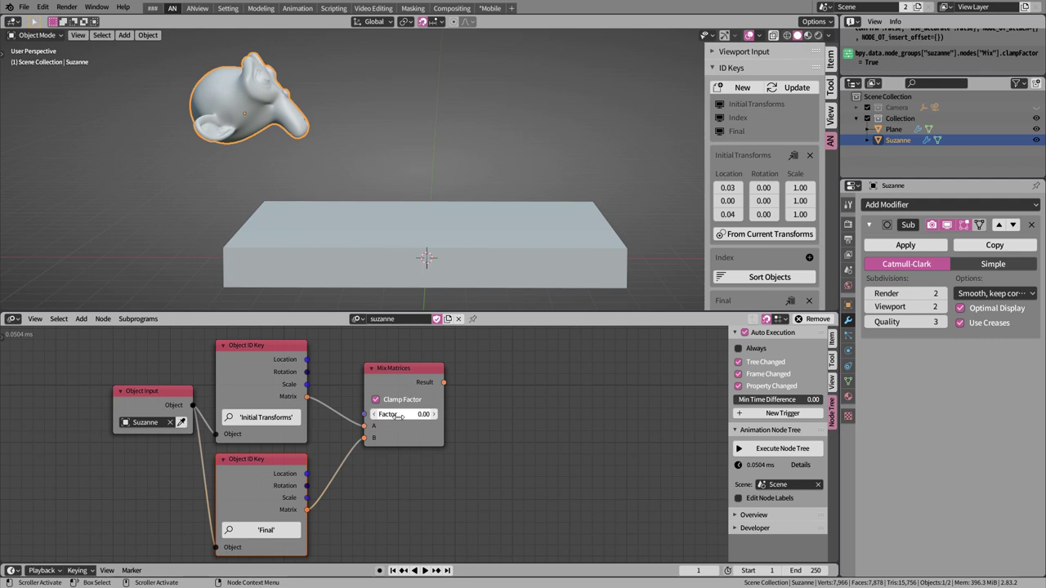
mouse_move(399, 415)
mouse_down()
mouse_move(425, 415)
mouse_move(392, 414)
mouse_up()
click(404, 415)
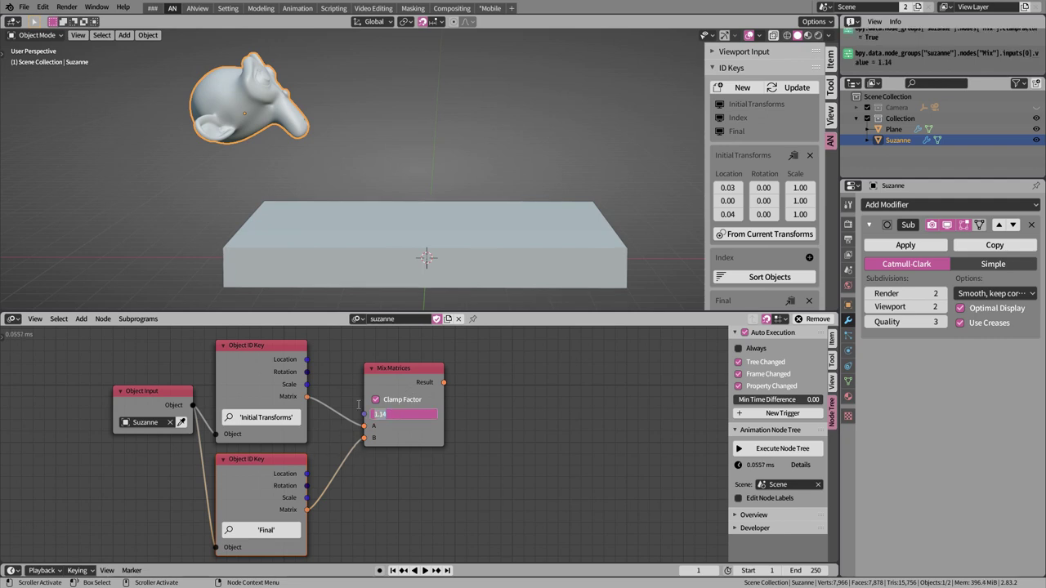
text(0)
key(Return)
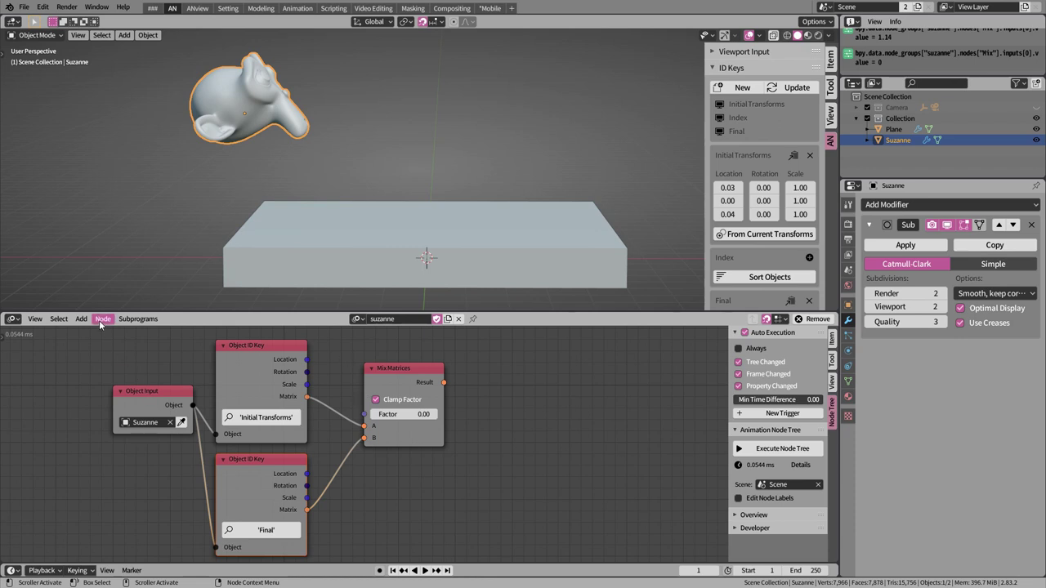
click(82, 319)
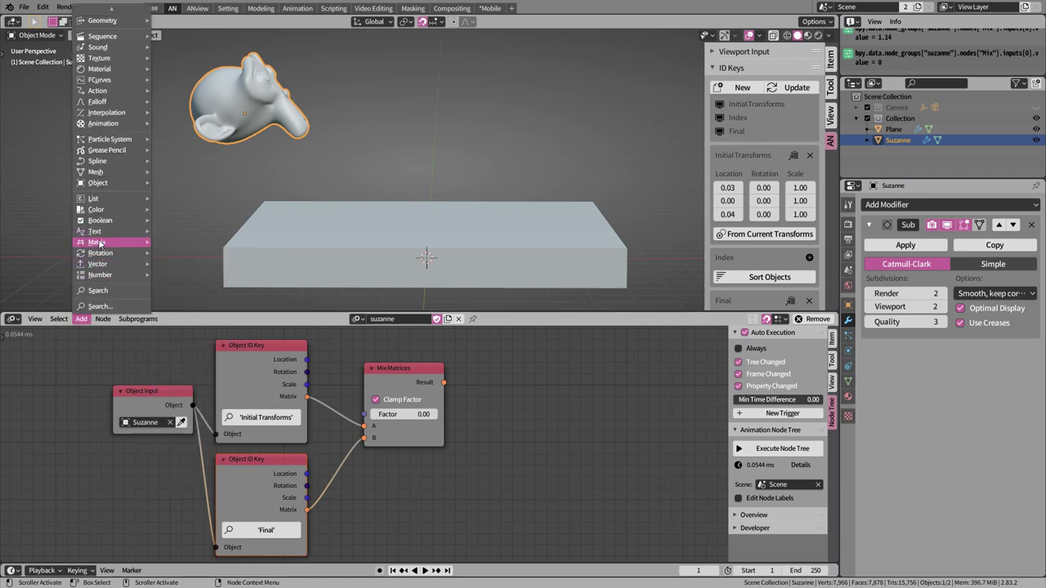
mouse_move(98, 182)
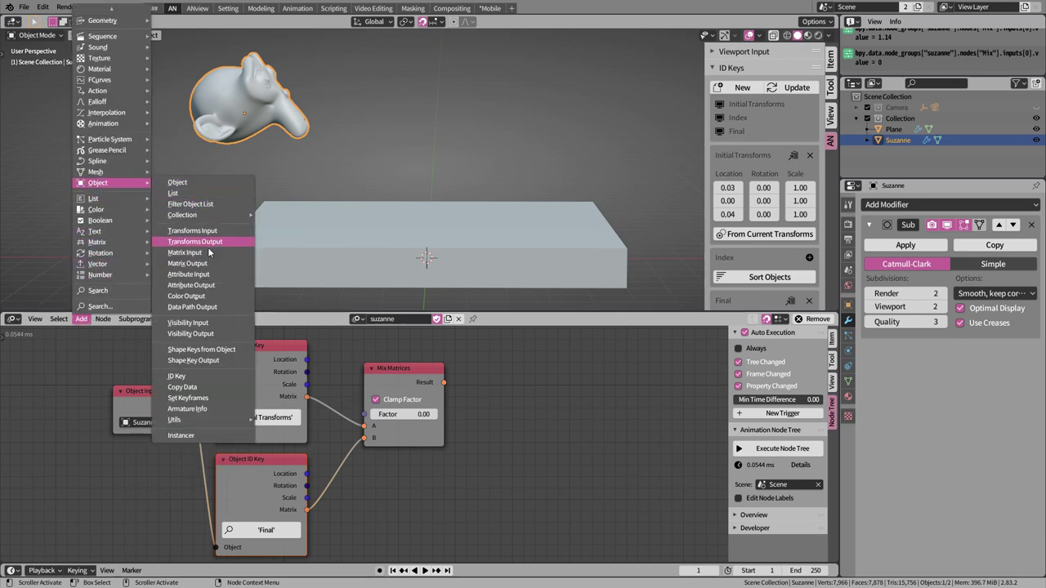
- Add an Object Matrix Output driven by the Mix Matrices result, targeting Suzanne
click(187, 263)
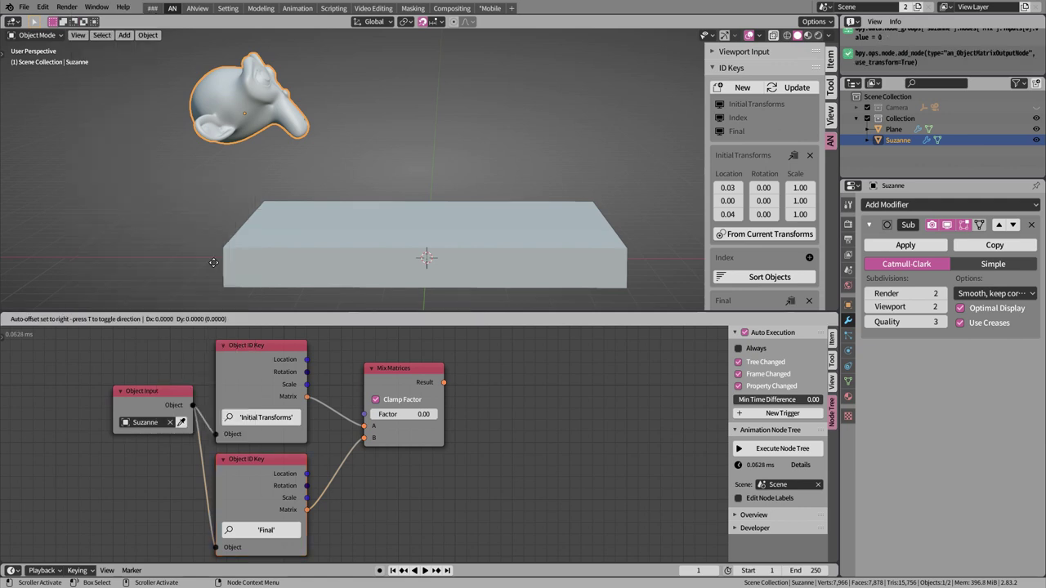
click(456, 367)
mouse_move(425, 383)
mouse_down()
mouse_move(391, 382)
mouse_move(467, 414)
mouse_up()
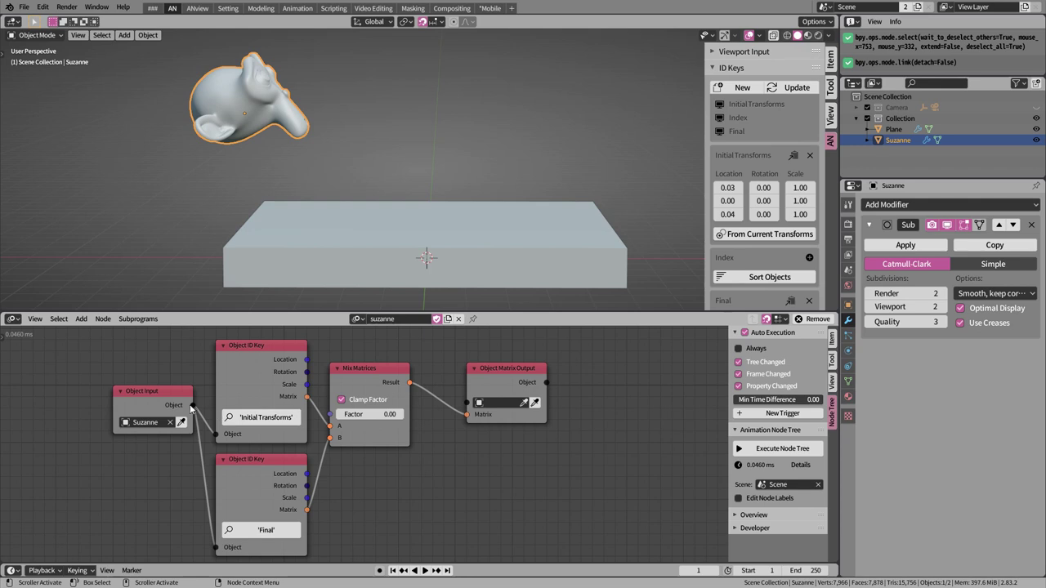
mouse_move(193, 405)
mouse_down()
mouse_move(466, 402)
mouse_move(467, 385)
mouse_up()
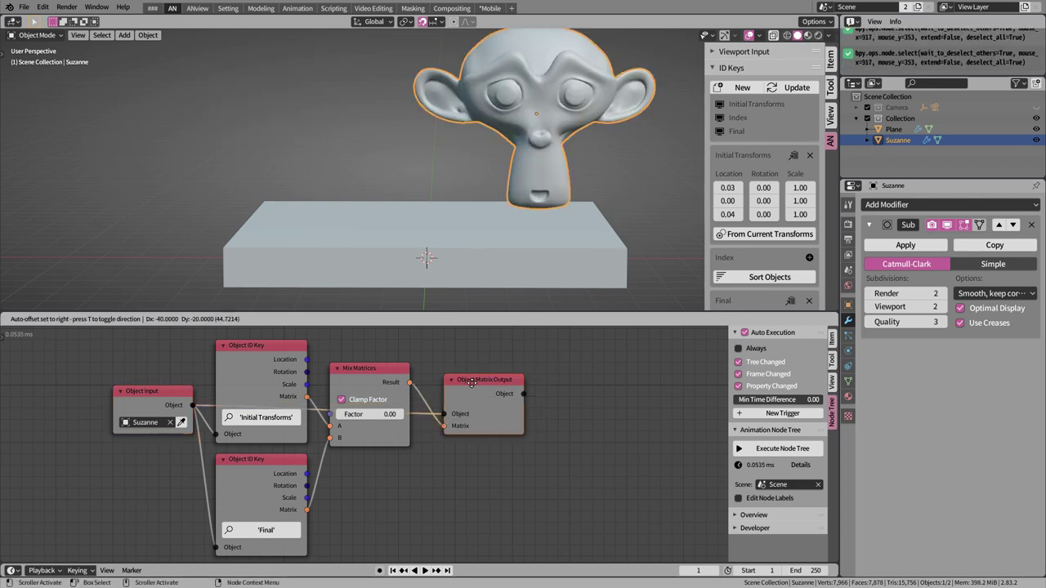
- Raise the mix Factor to preview Suzanne moving, then reset it to 0
drag(368, 414, 442, 414)
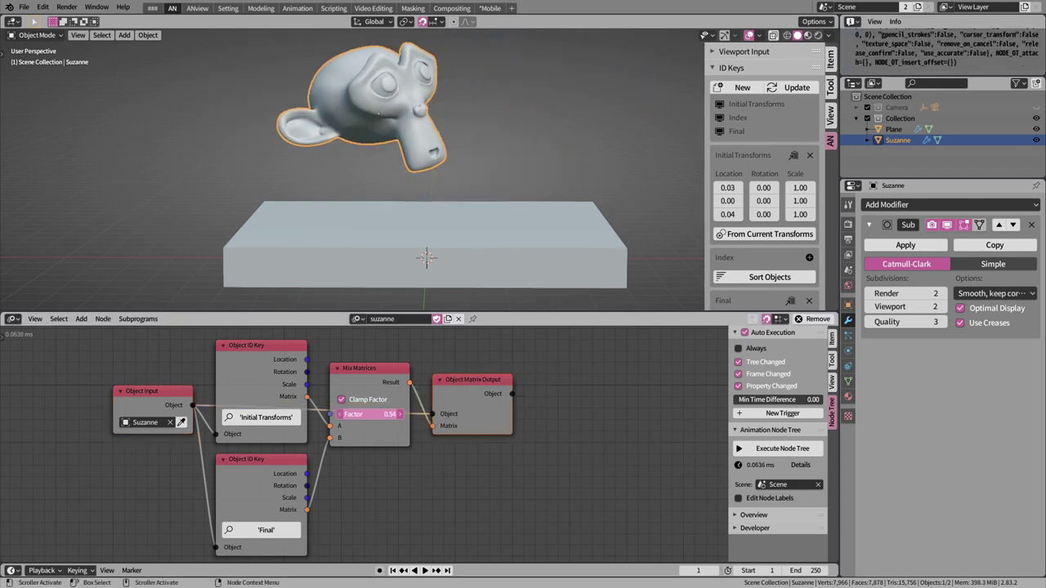
drag(369, 415, 374, 415)
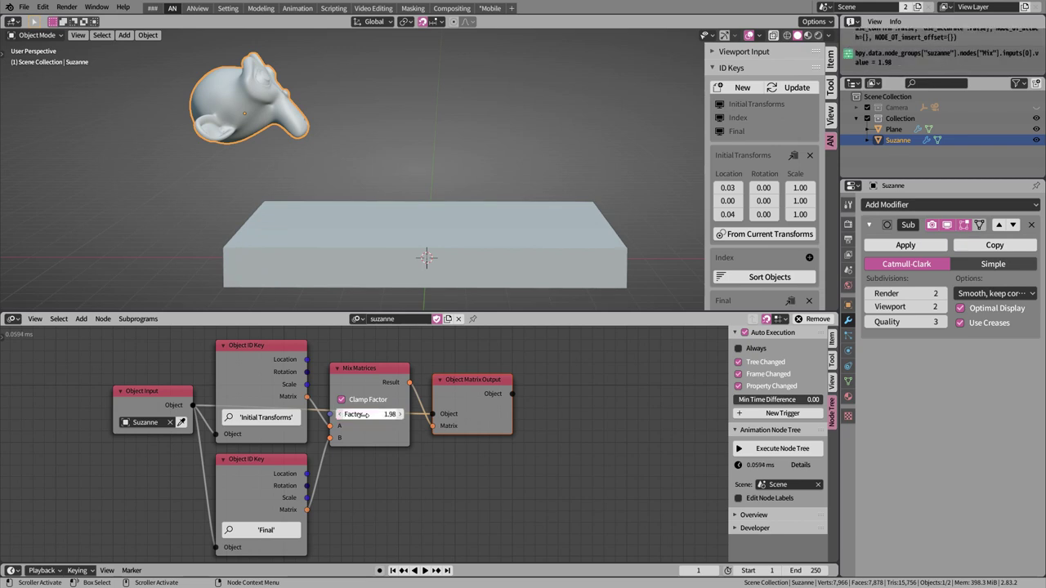
click(370, 414)
text(0)
key(Return)
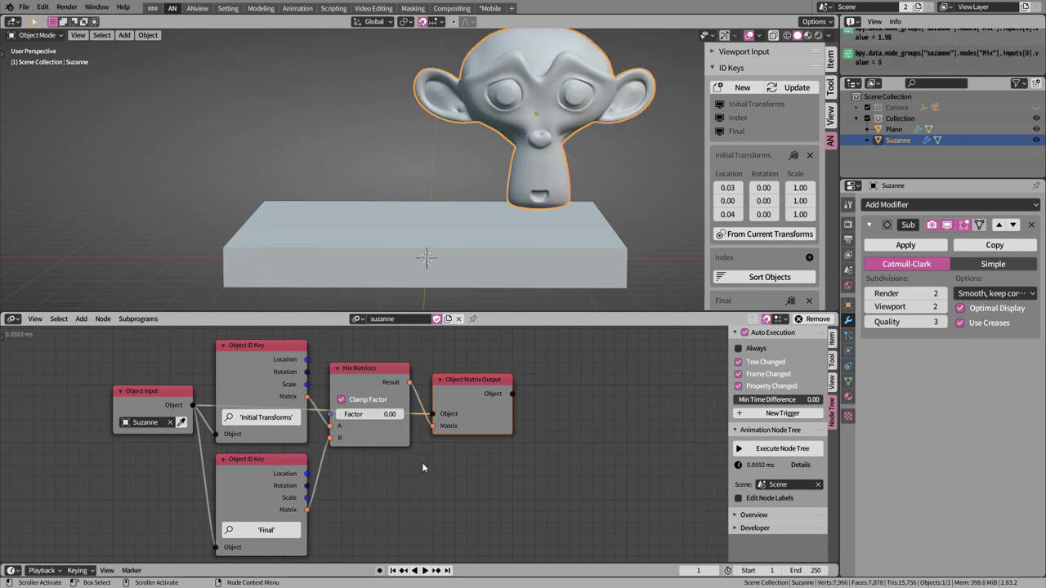
- Hide unused sockets with Ctrl+H and move the Final and Mix Matrices nodes into a compact layout
click(289, 375)
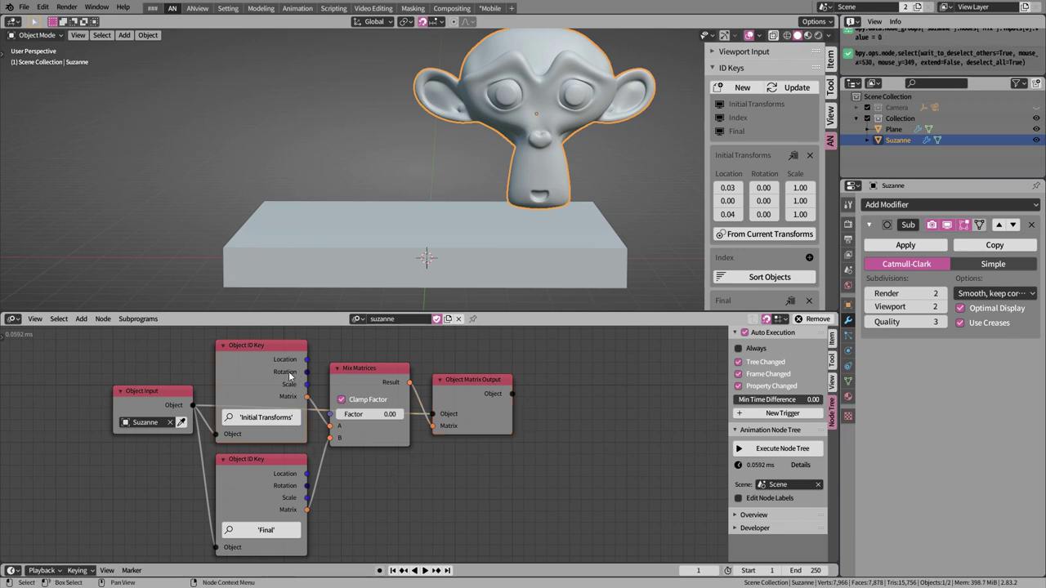
key(ctrl+h)
key(ctrl+h)
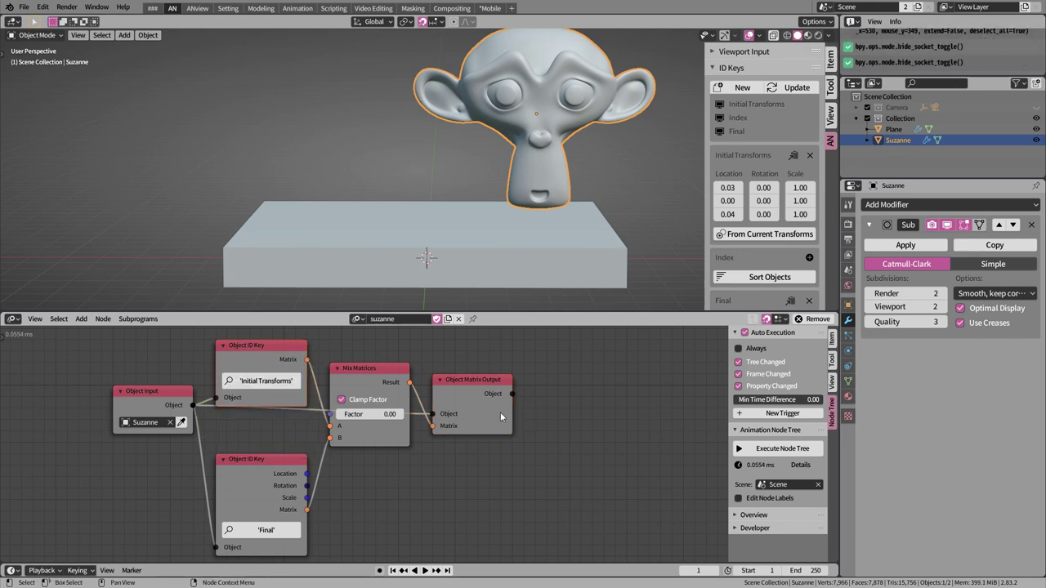
click(283, 470)
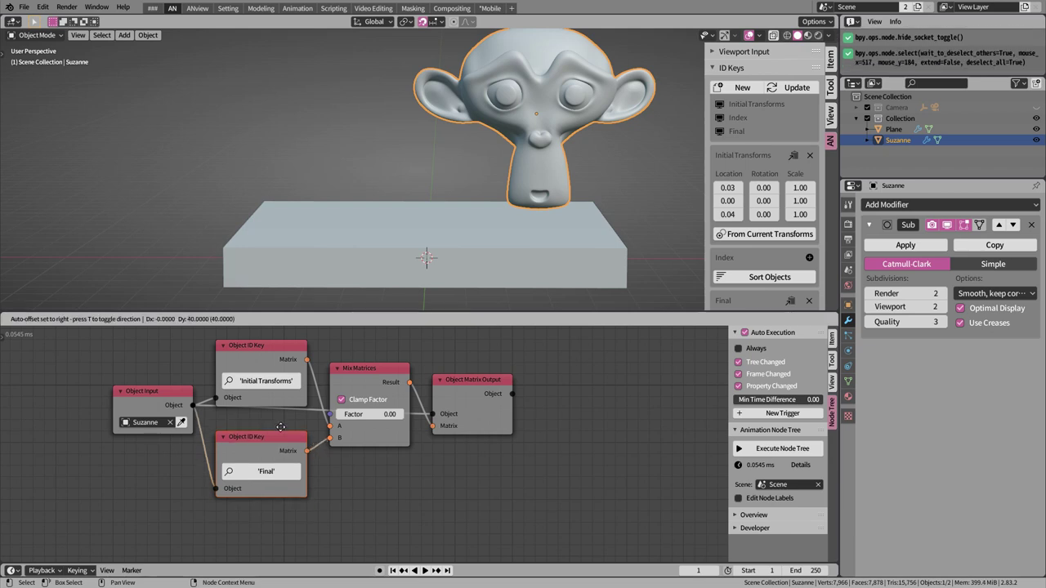
drag(285, 467, 285, 434)
mouse_move(366, 370)
mouse_down()
mouse_move(364, 381)
mouse_move(365, 369)
mouse_up()
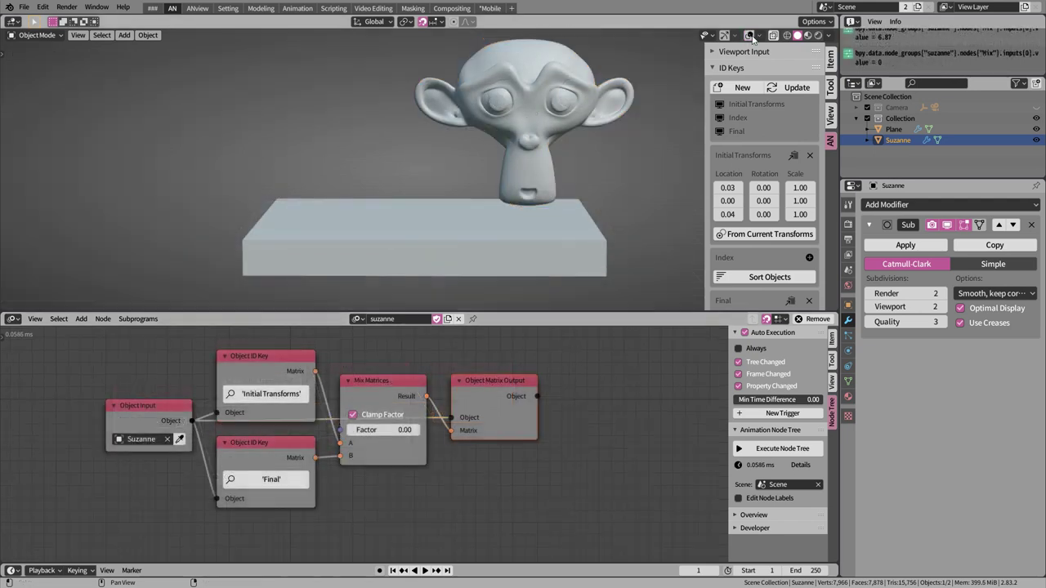
- Create a new node tree containing a My Group subprogram's Group Input node
click(448, 319)
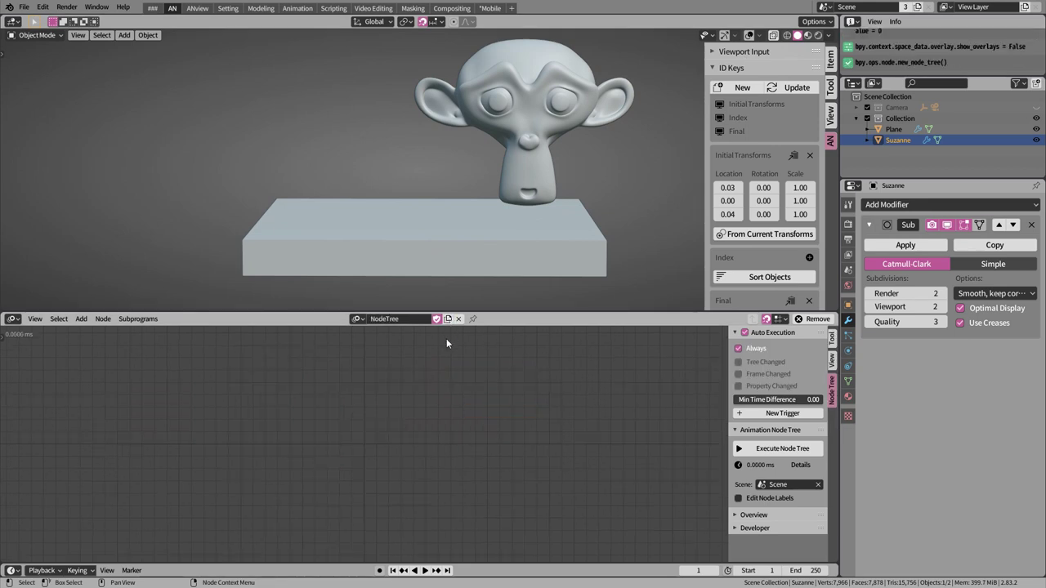
click(85, 321)
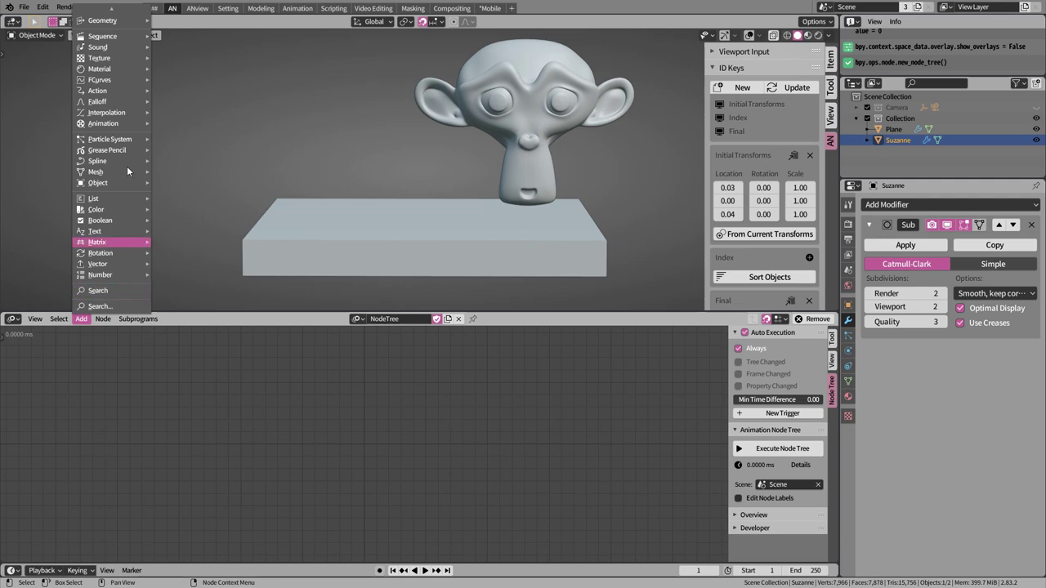
click(136, 320)
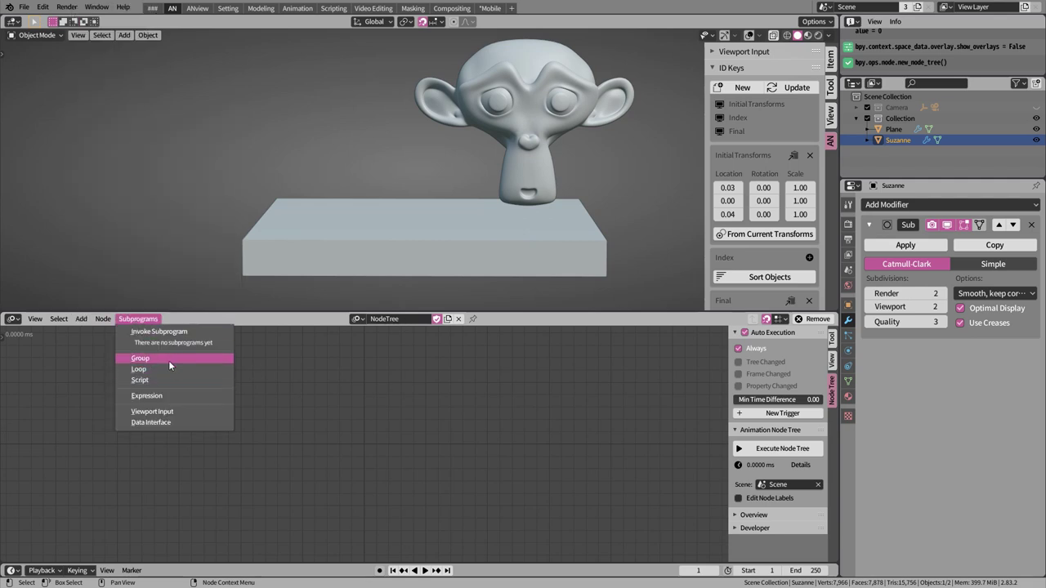
click(159, 358)
click(296, 431)
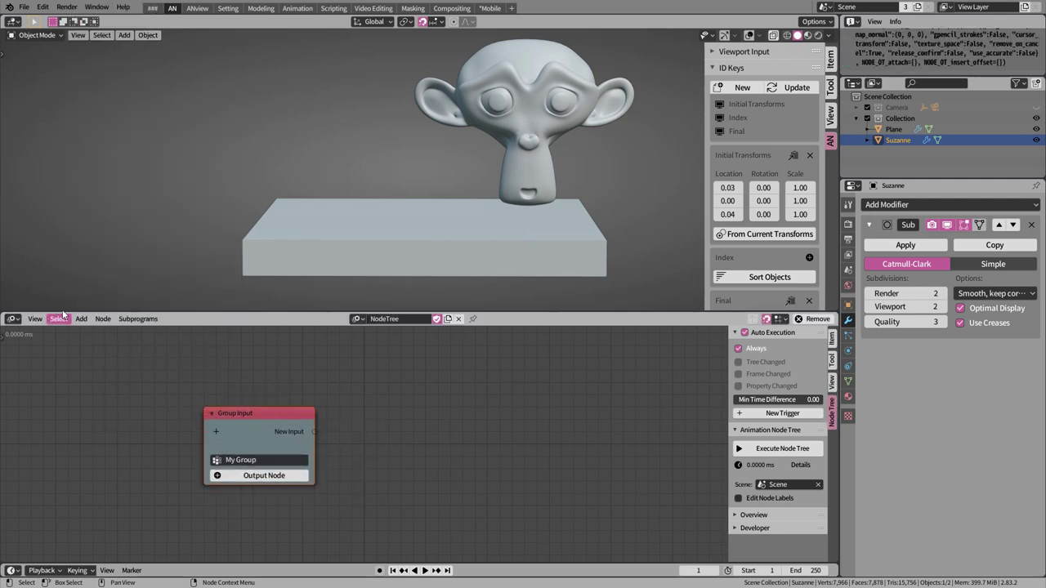
- Add a Map Range node with Input Min 1 and Input Max 20
click(88, 324)
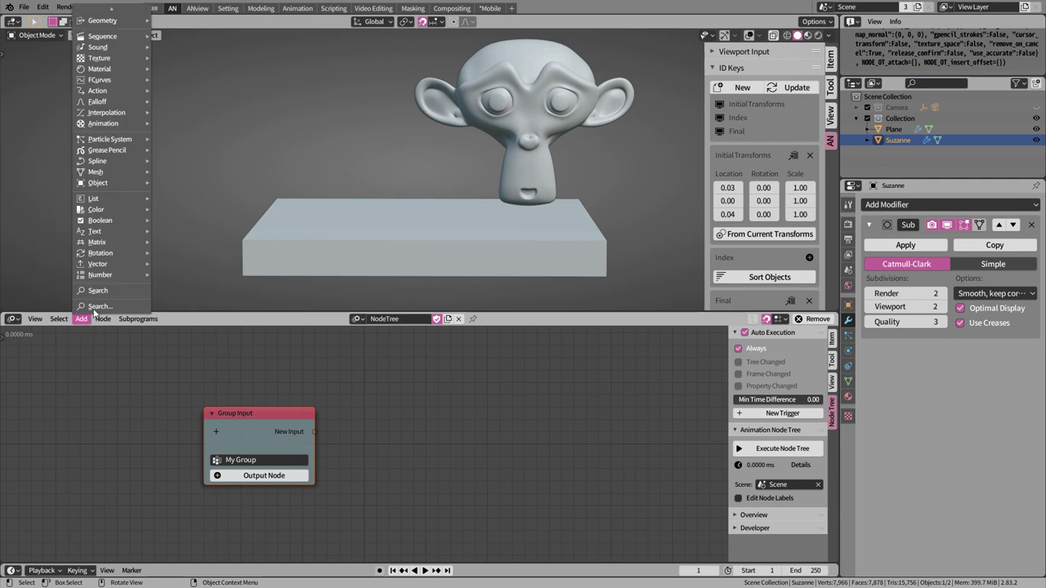
mouse_move(101, 274)
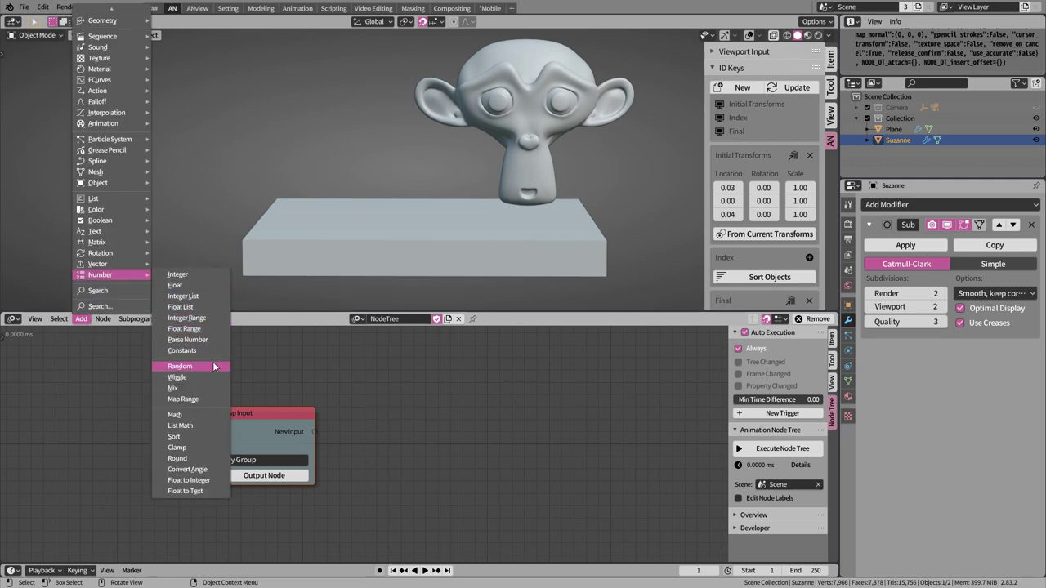
click(199, 400)
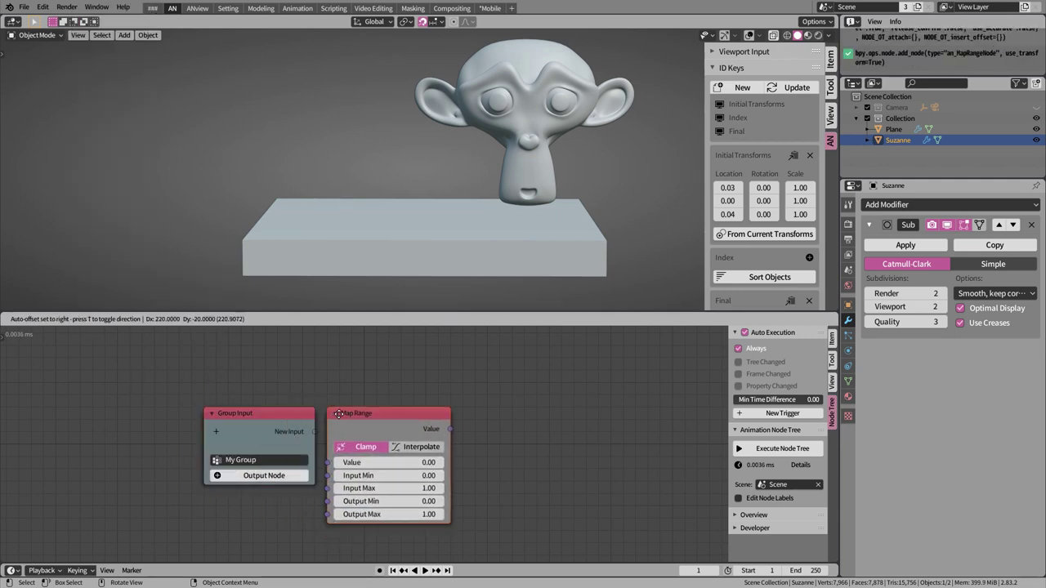
click(334, 398)
scroll(333, 399, up, 2)
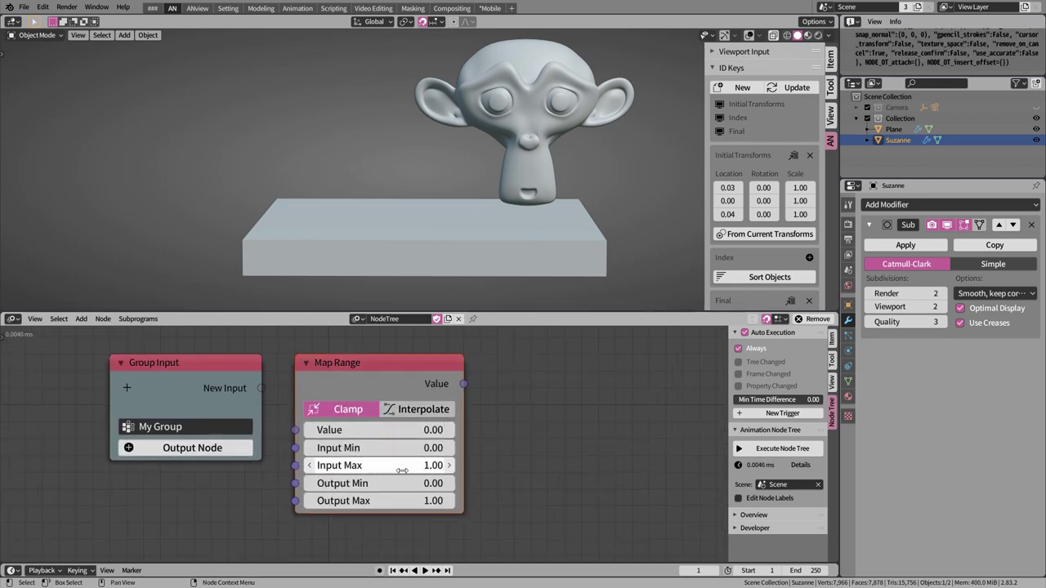
click(381, 447)
text(1)
key(Return)
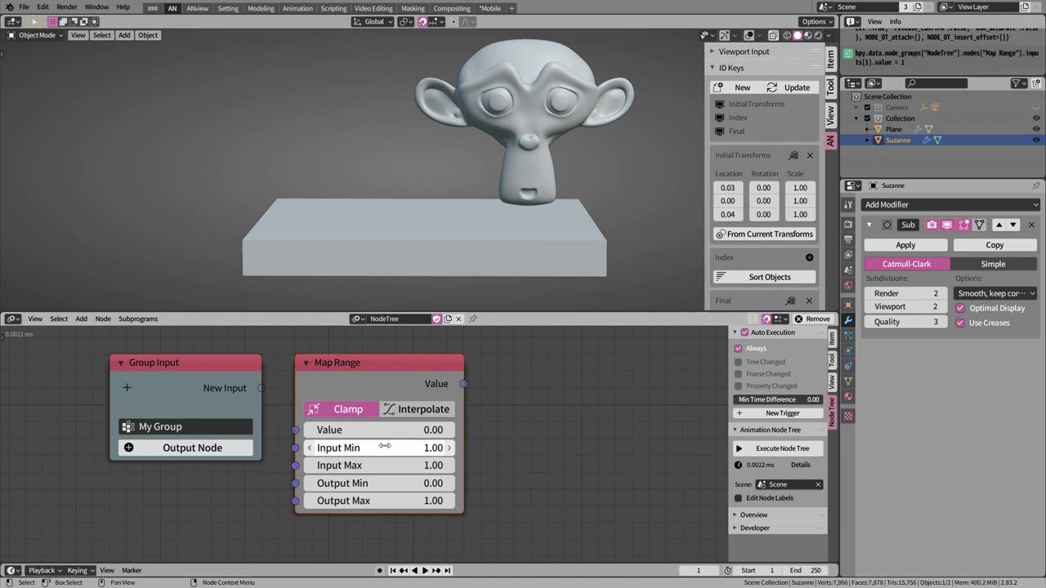
click(417, 465)
key(Return)
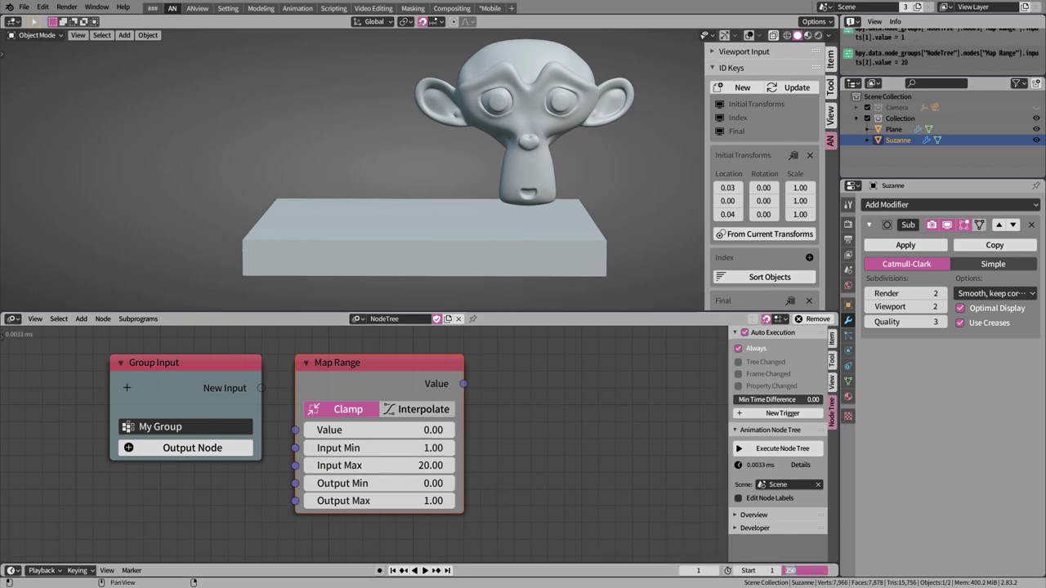
- Set the scene end frame to 30 and run the tree on tree, frame and property changes
text(0)
key(Return)
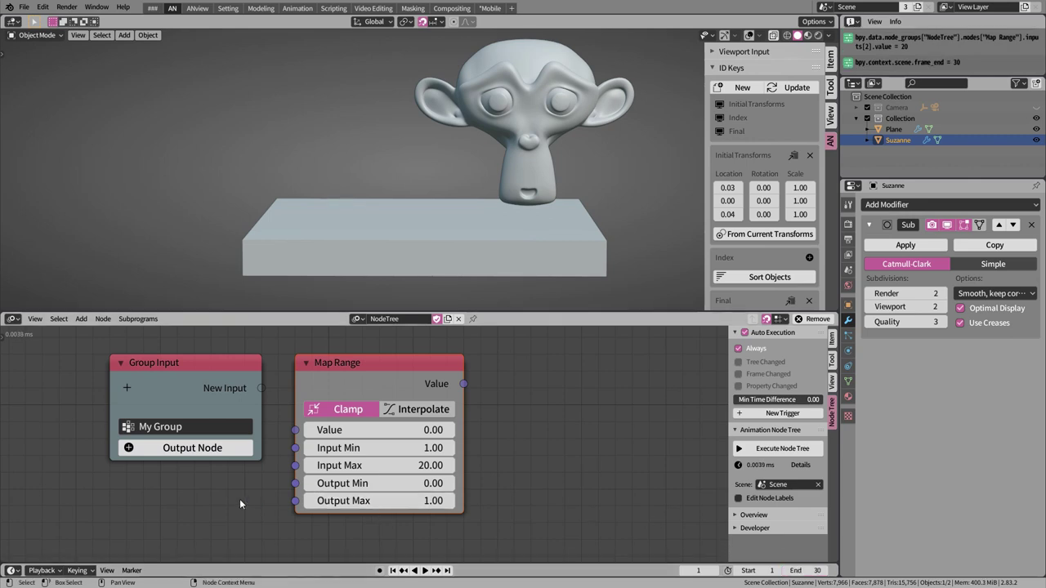
middle_drag(240, 497, 271, 498)
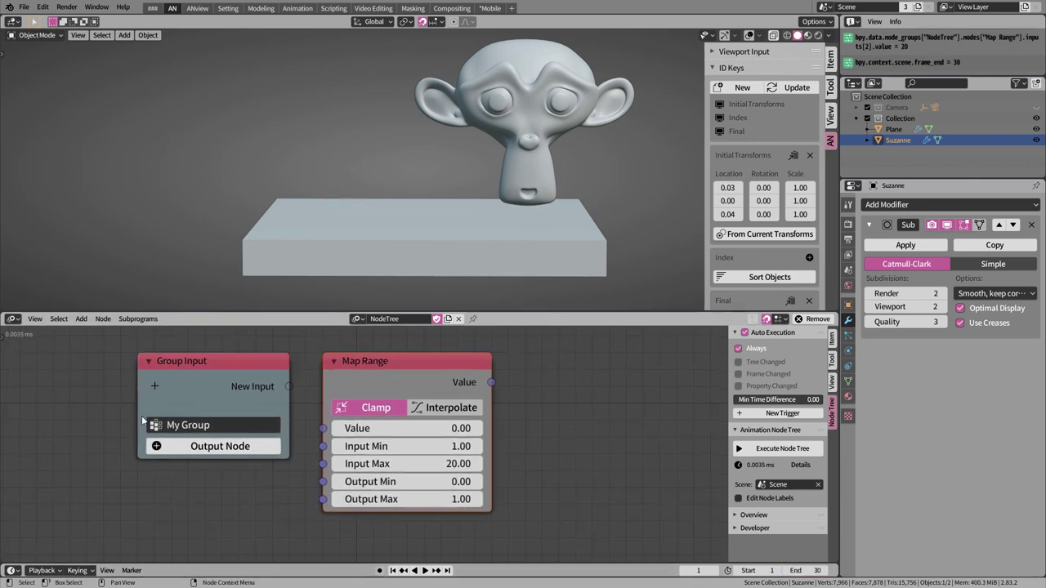
click(738, 348)
drag(738, 362, 738, 386)
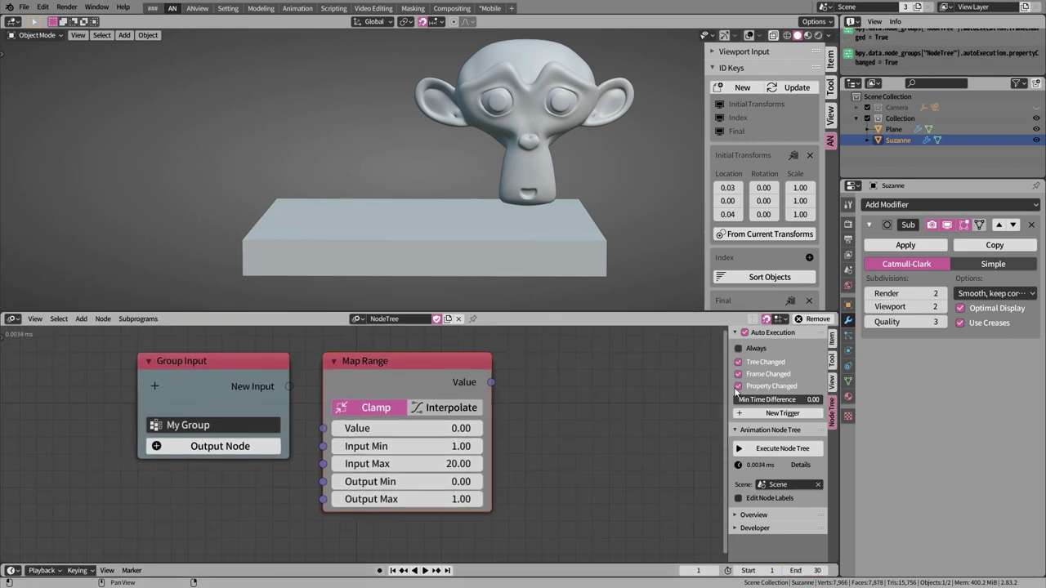
click(81, 319)
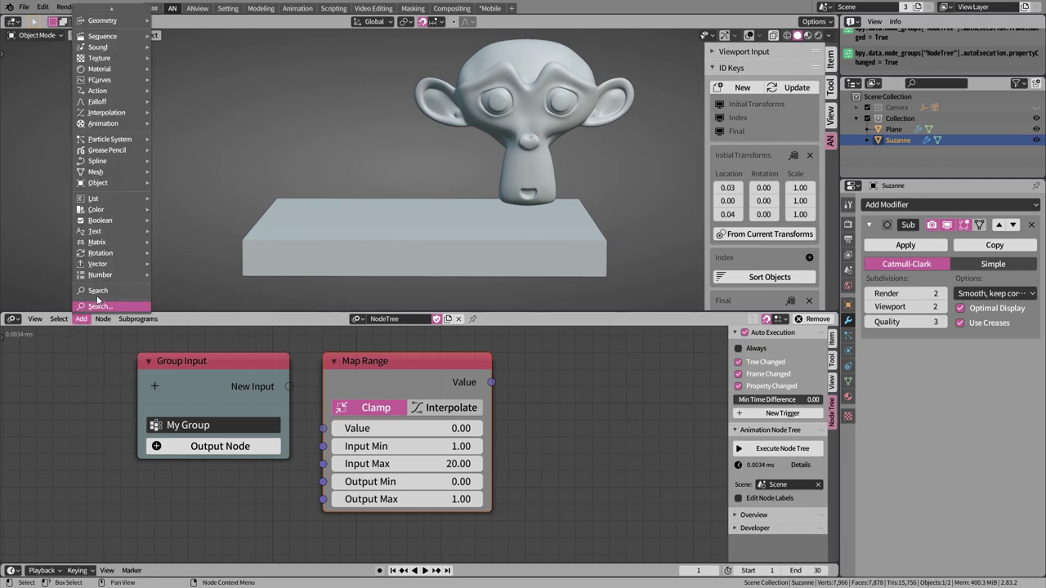
mouse_move(103, 123)
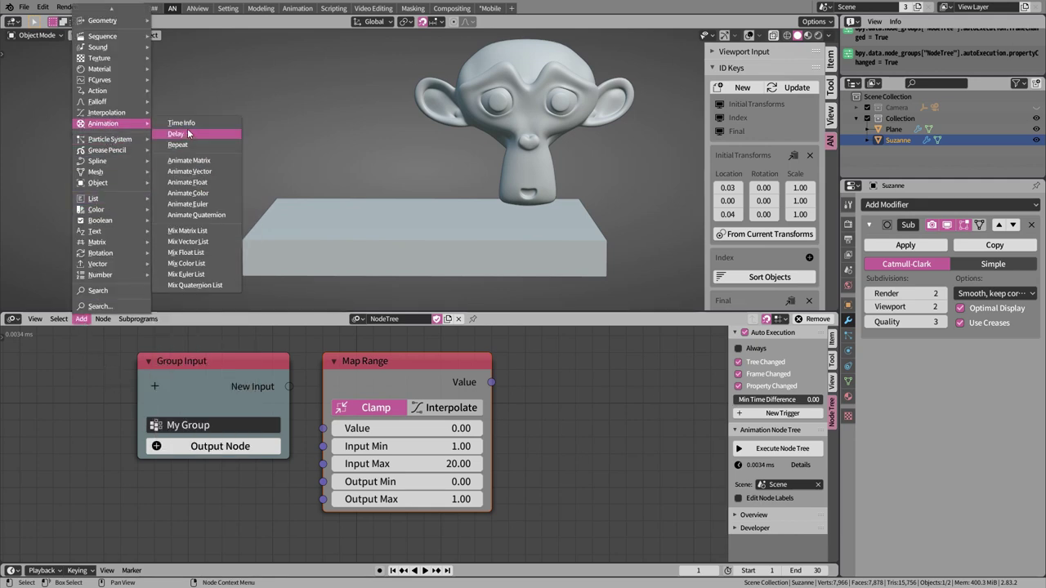
- Add a Time Info node below Group Input and feed its frame into Map Range's Value
click(182, 123)
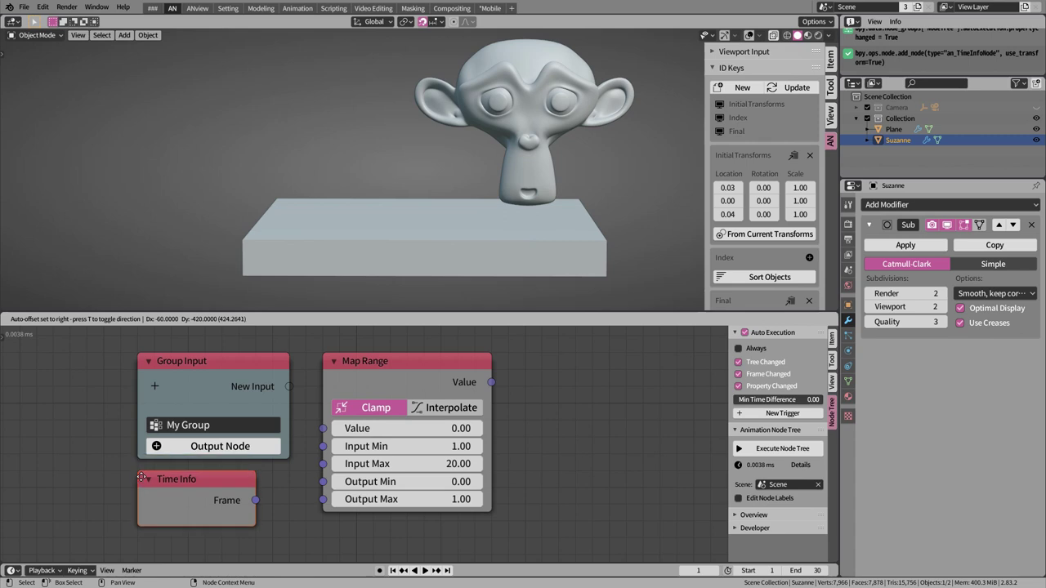
click(142, 486)
drag(255, 500, 324, 429)
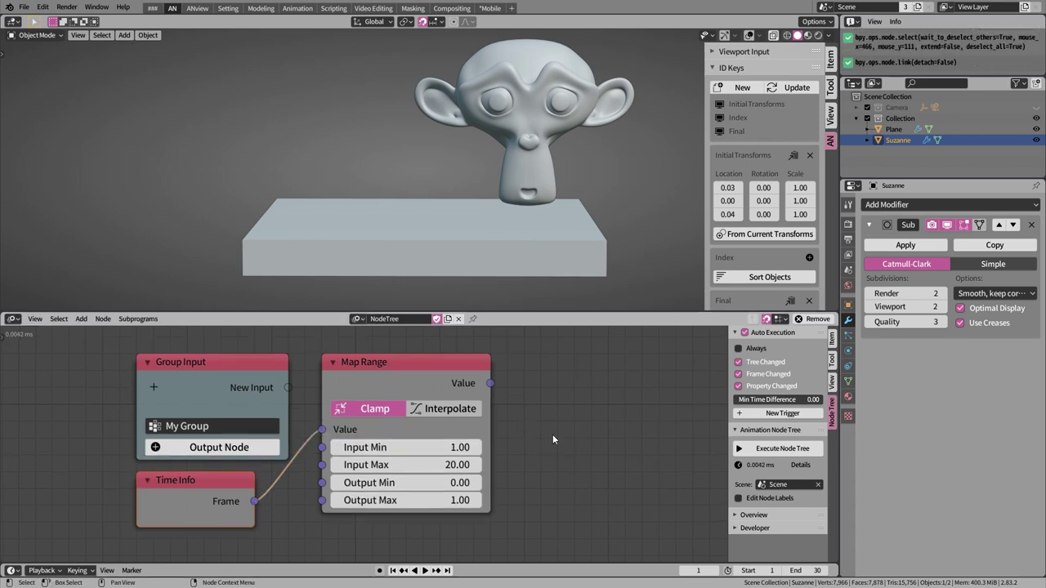
- Create a trial Invoke Subprogram node for My Group from the Group Input, then delete it
click(231, 382)
key(w)
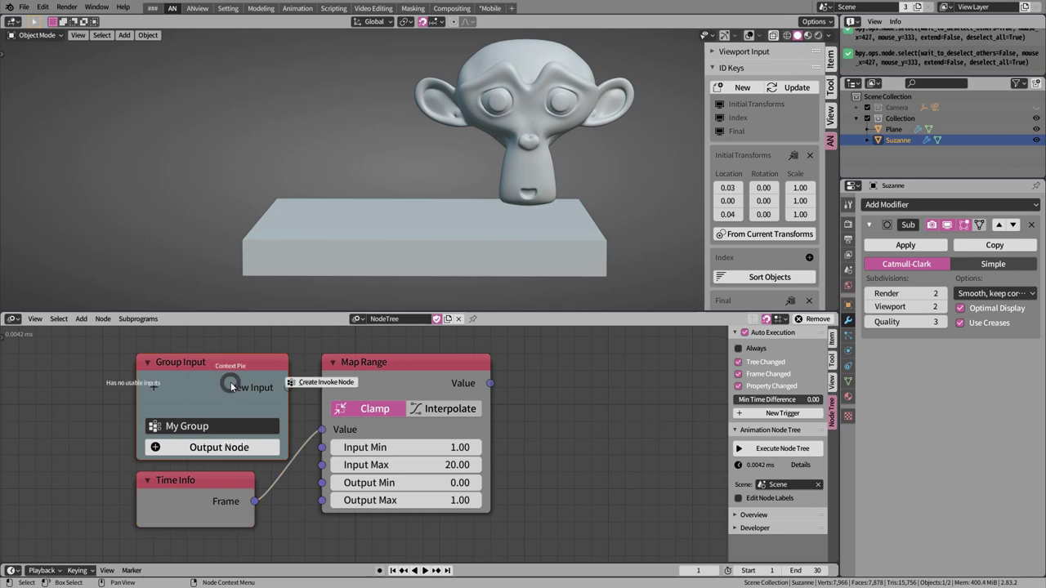
click(318, 381)
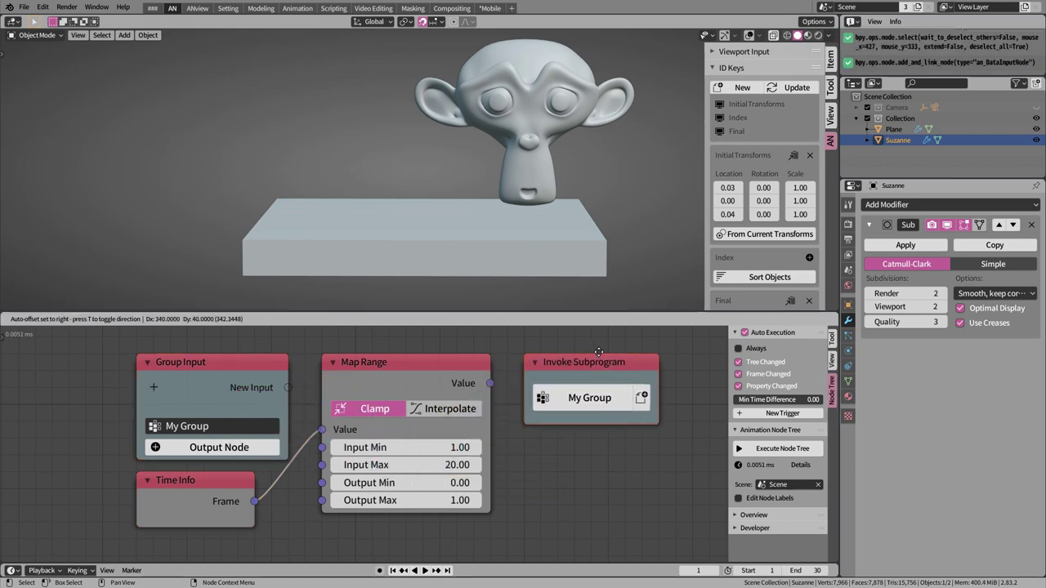
click(570, 392)
drag(574, 364, 608, 482)
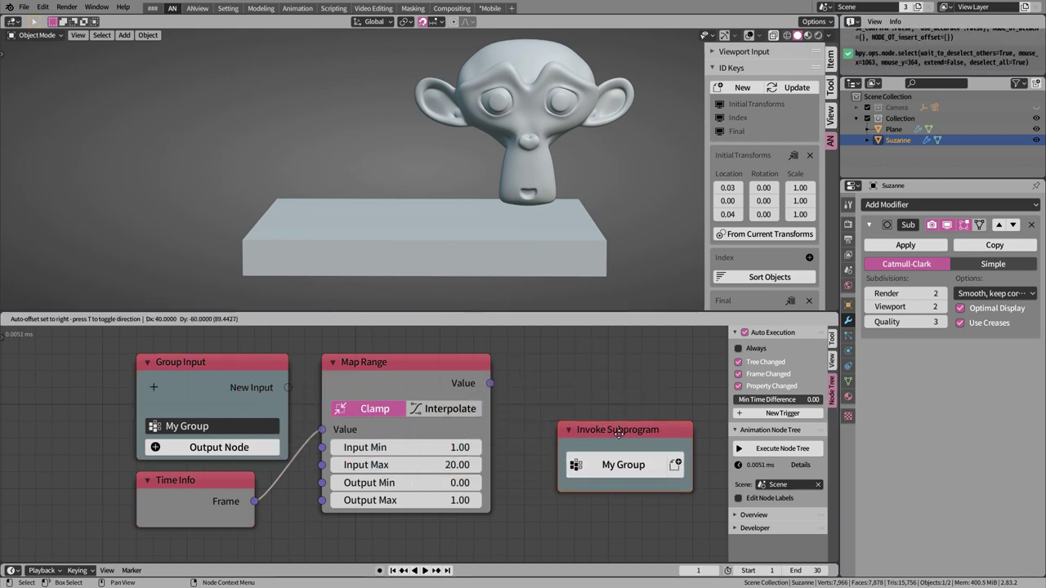
key(x)
- Add a Group Output node right of Map Range and output Map Range's value from the group
click(200, 449)
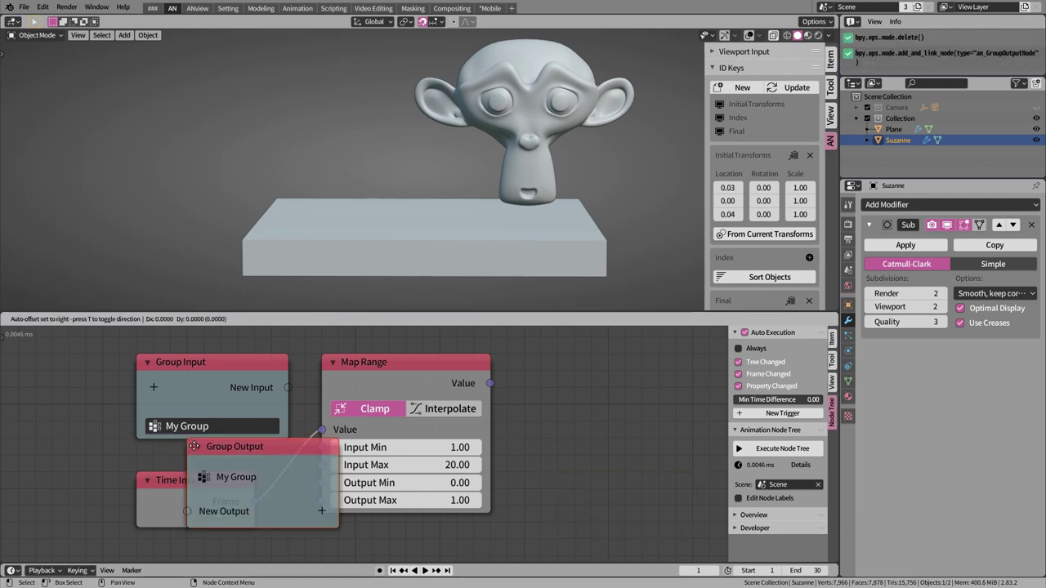
click(533, 362)
drag(490, 382, 525, 427)
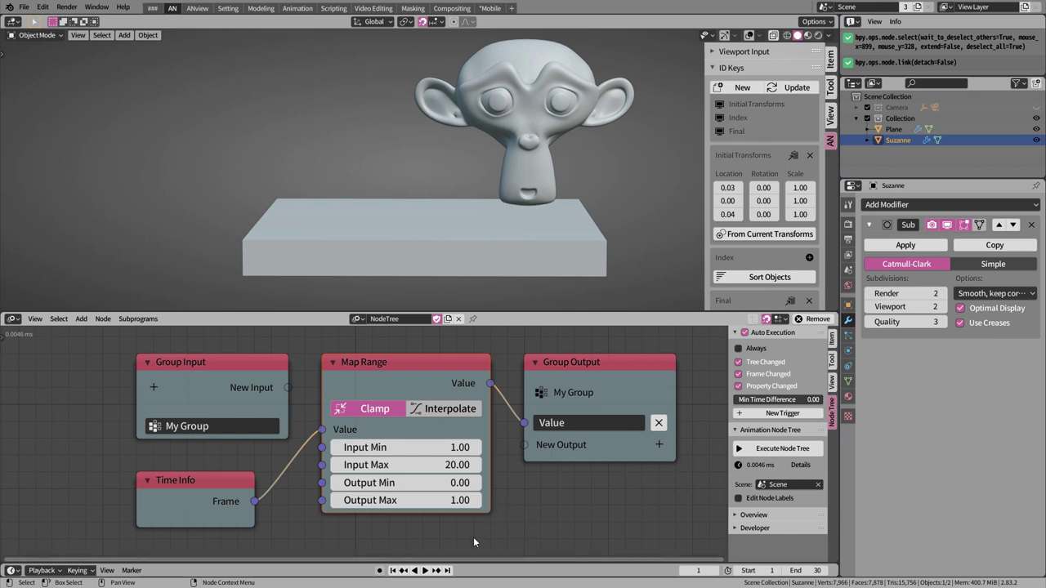
- Nudge Time Info slightly upward and add an Invoke Subprogram node calling My Group
scroll(552, 484, down, 1)
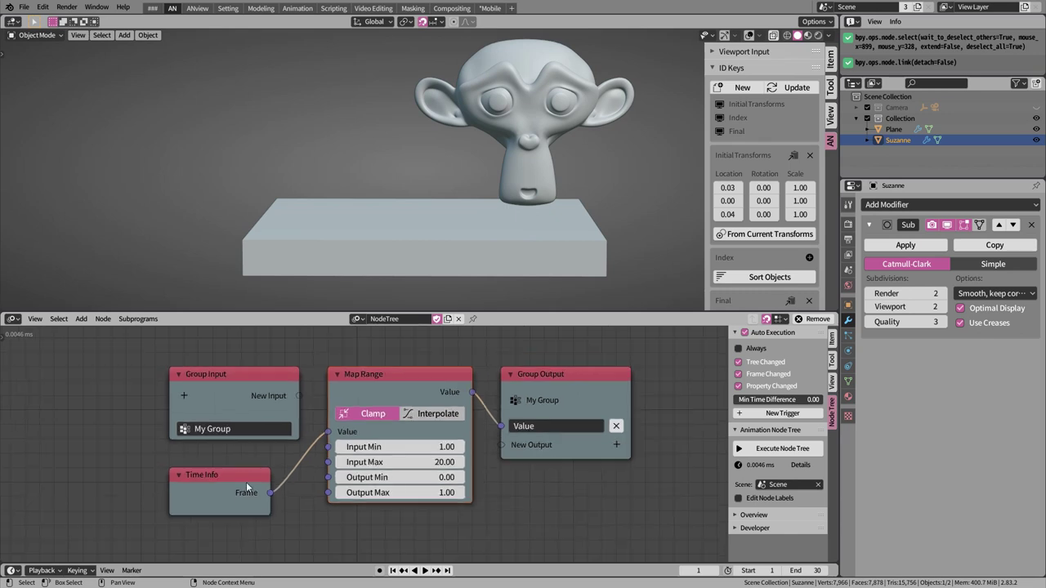
drag(245, 488, 246, 472)
click(554, 494)
scroll(554, 482, down, 1)
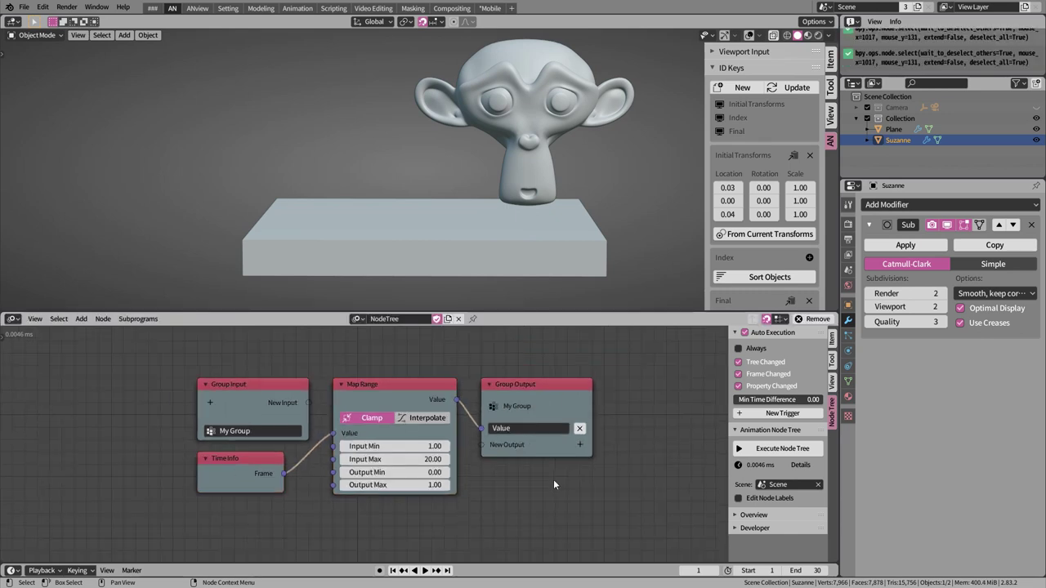
scroll(308, 340, up, 1)
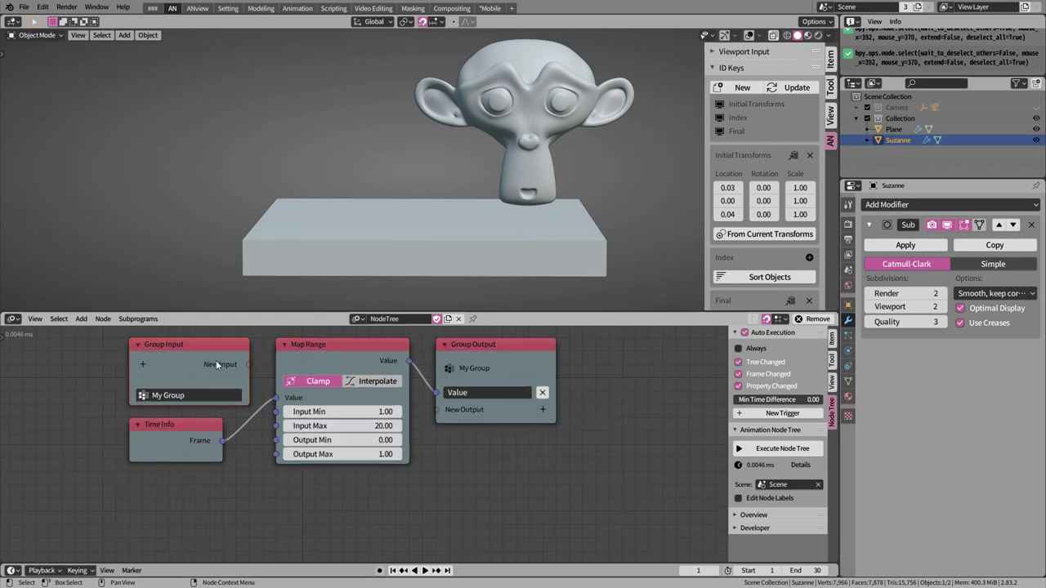
click(286, 364)
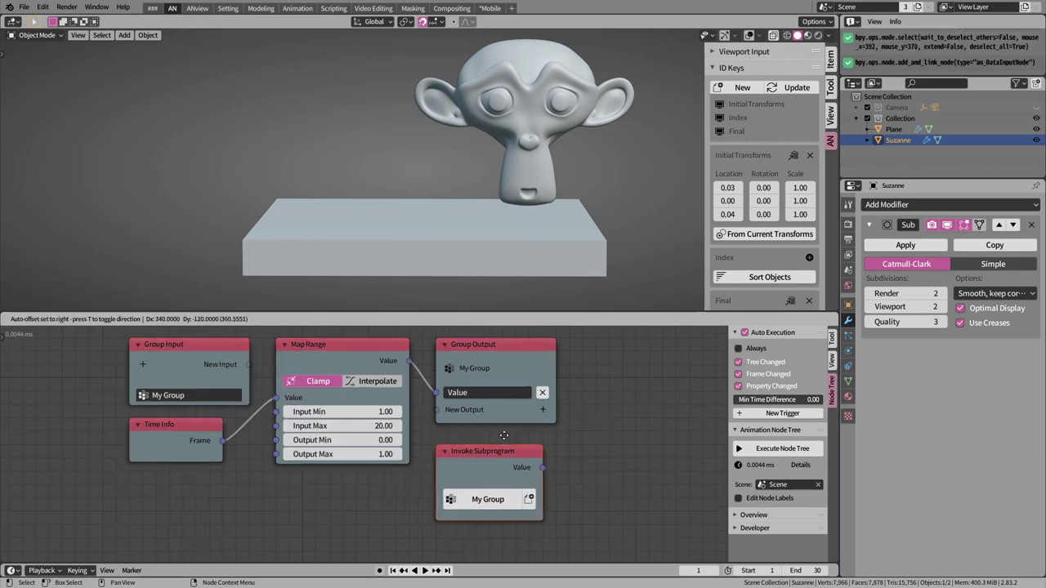
- Place the Invoke Subprogram node below Group Output and connect its Value to a new Viewer node
click(504, 436)
key(shift+a)
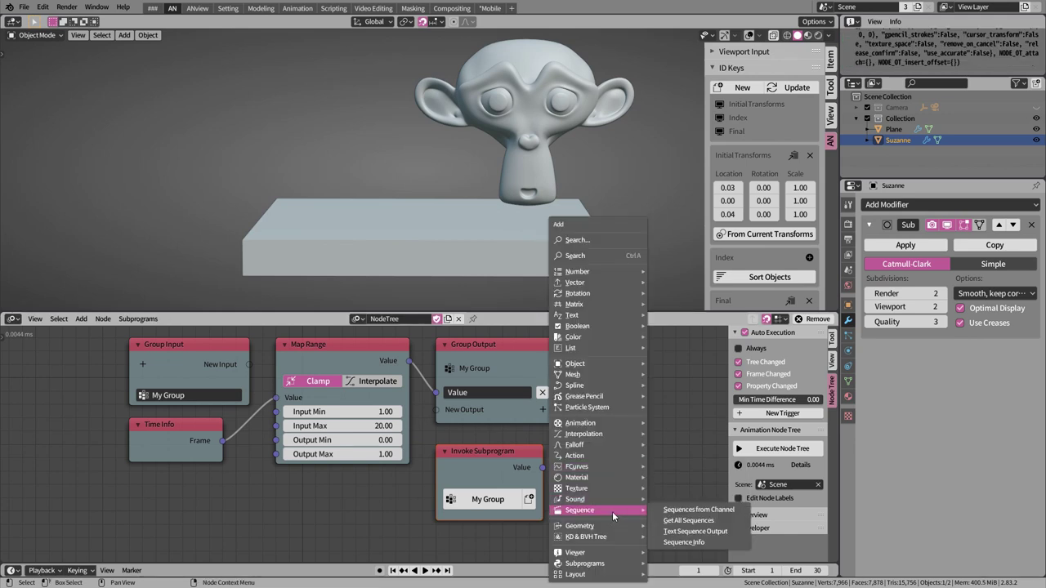
click(674, 508)
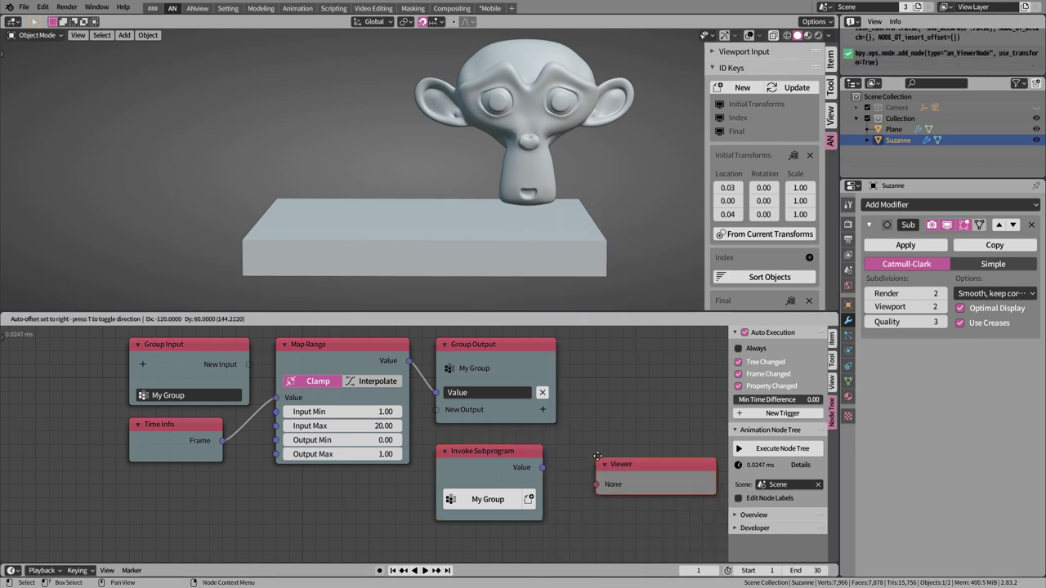
click(552, 474)
drag(544, 468, 570, 484)
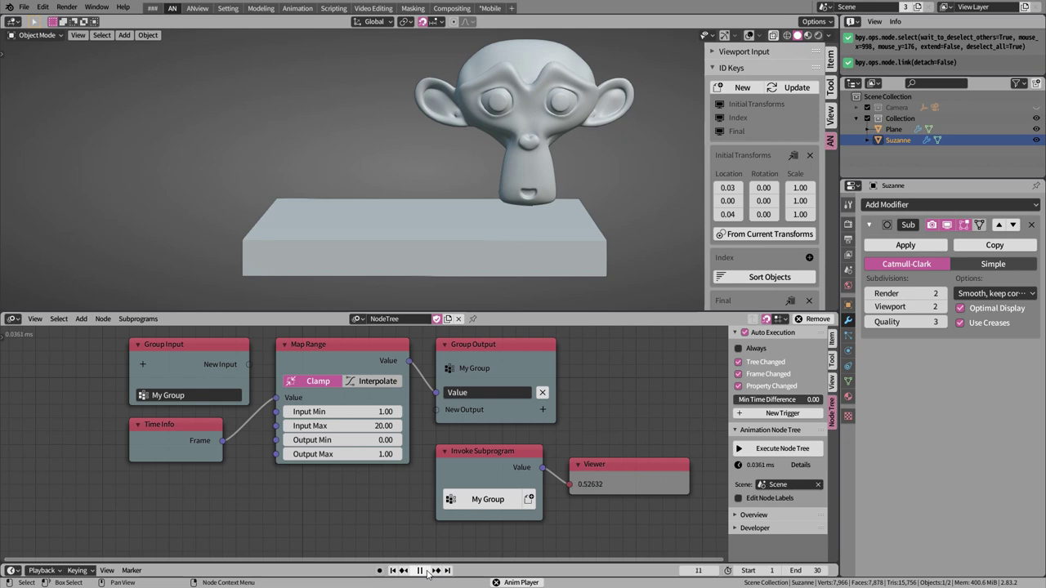
- Stop playback, delete the Invoke Subprogram and Viewer nodes, and recentre the remaining nodes
click(427, 572)
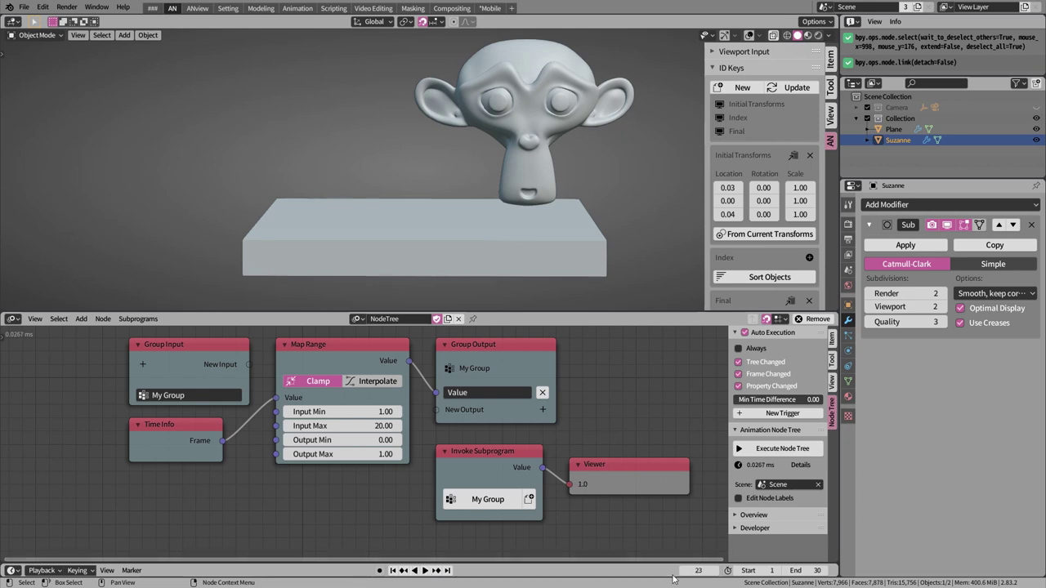
shift+click(508, 467)
key(x)
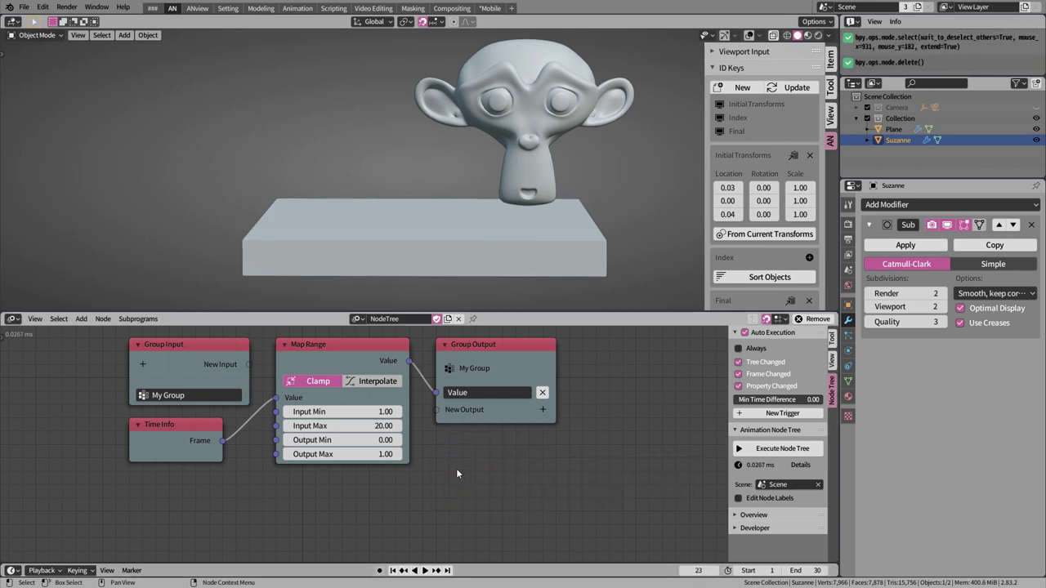
middle_drag(457, 474, 516, 517)
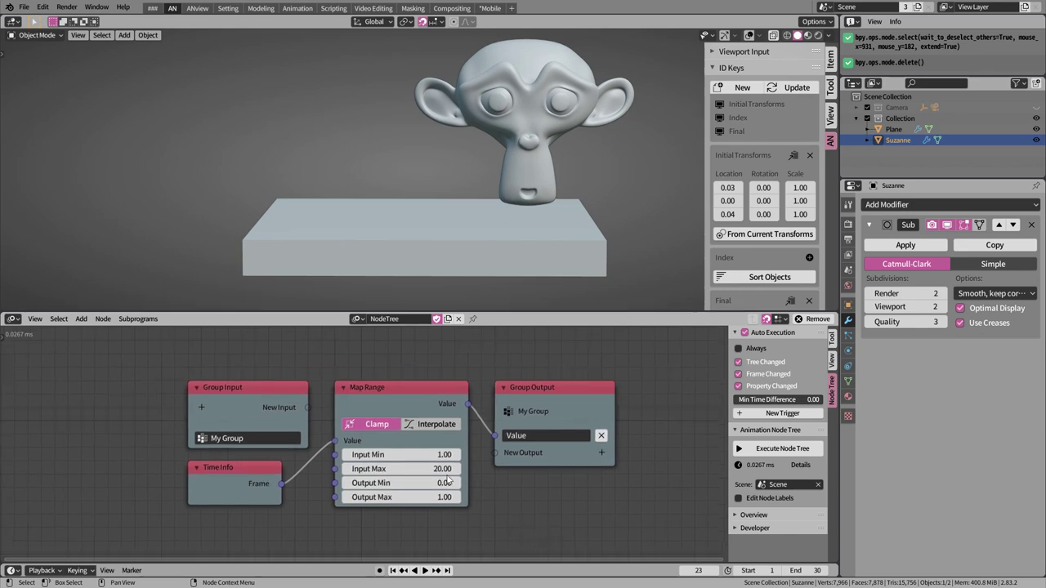
- In the plane tree, add a My Group subprogram node driving the Mix Floats Factor
click(369, 320)
click(372, 341)
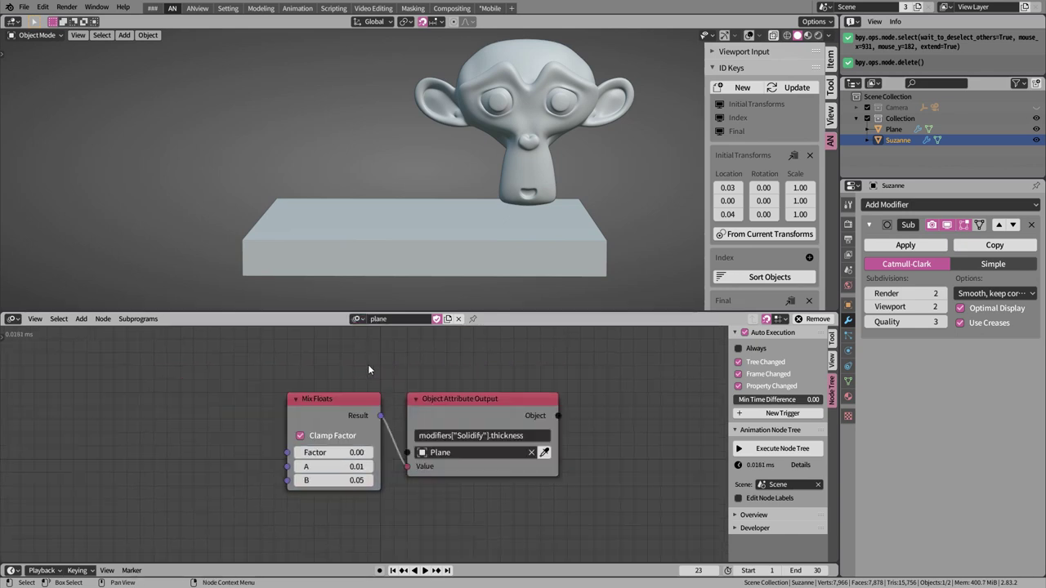
scroll(393, 381, up, 2)
scroll(393, 380, up, 2)
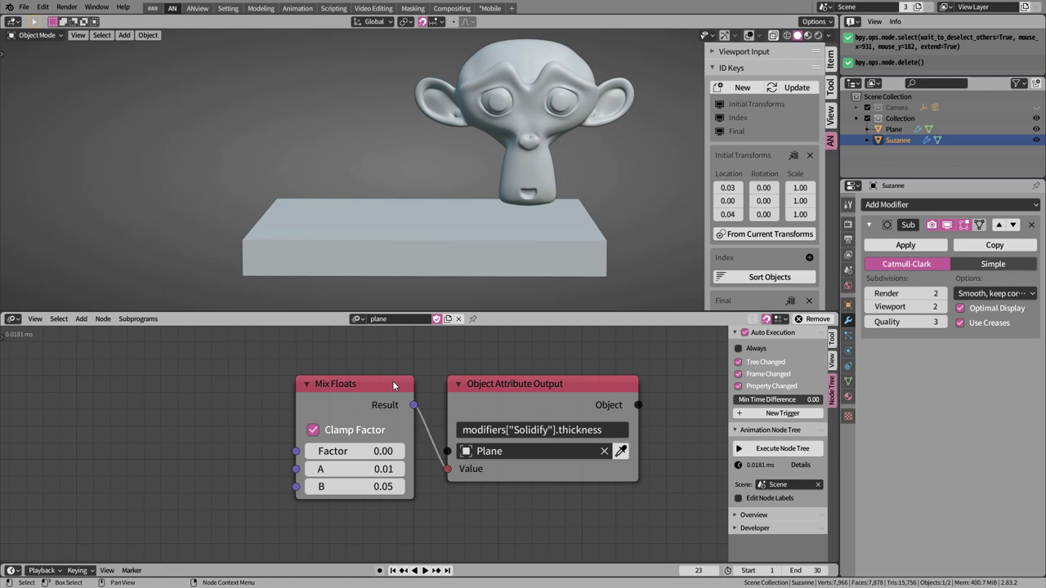
click(139, 321)
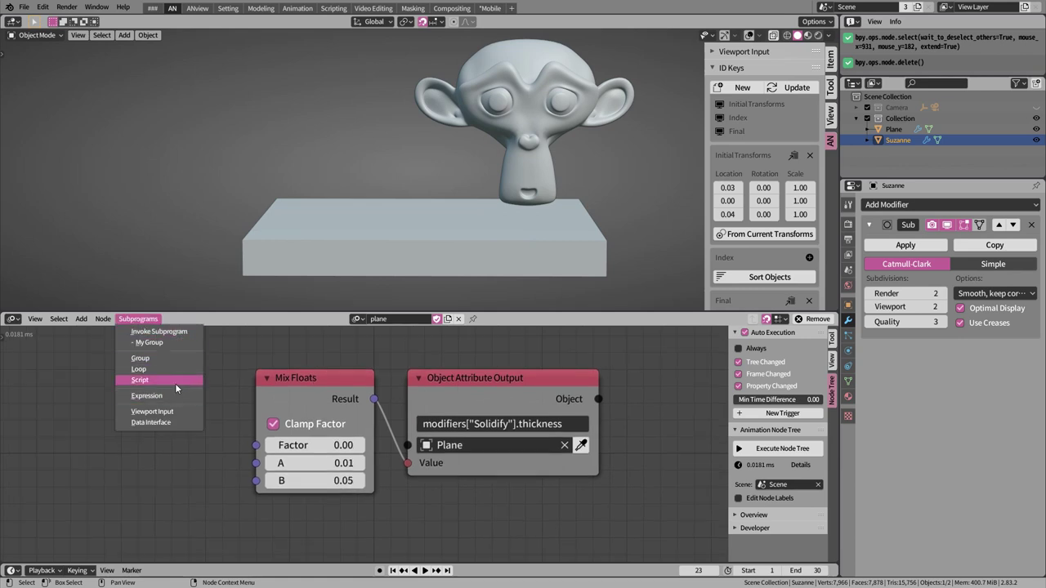
click(170, 343)
click(83, 371)
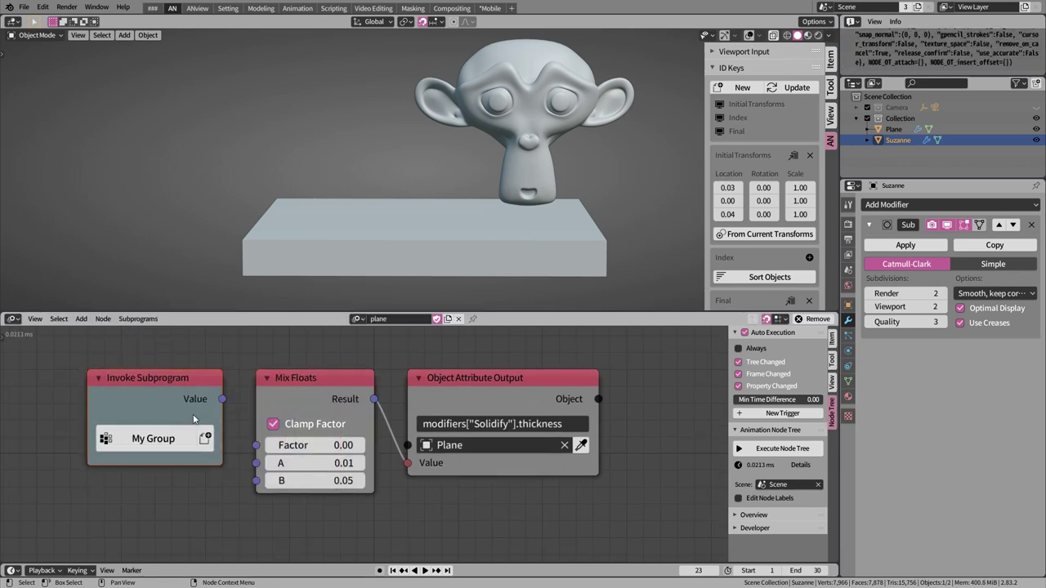
drag(222, 399, 255, 446)
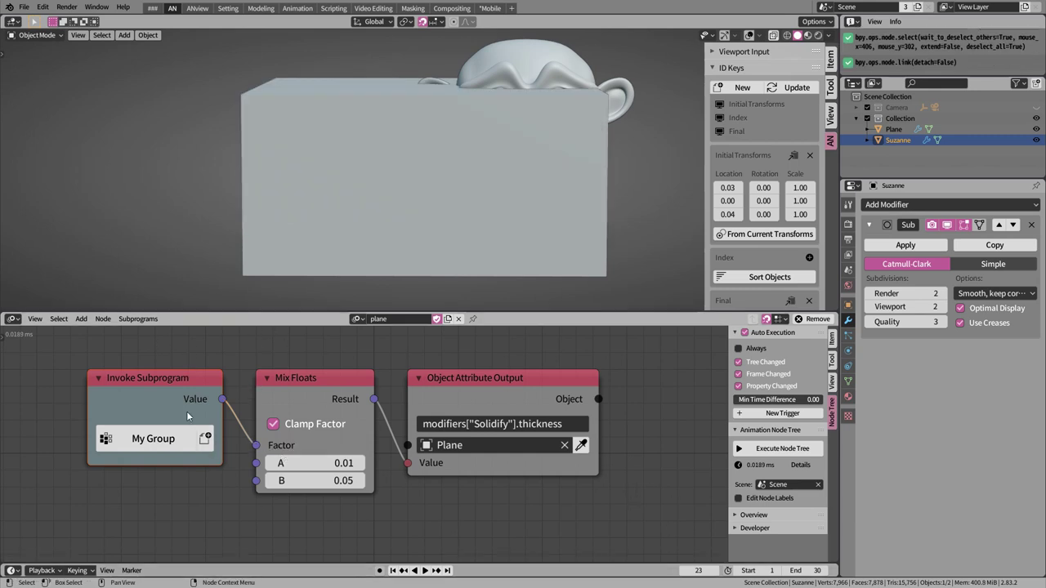
- In the suzanne tree, add a My Group subprogram node feeding the Mix Matrices Factor
click(357, 319)
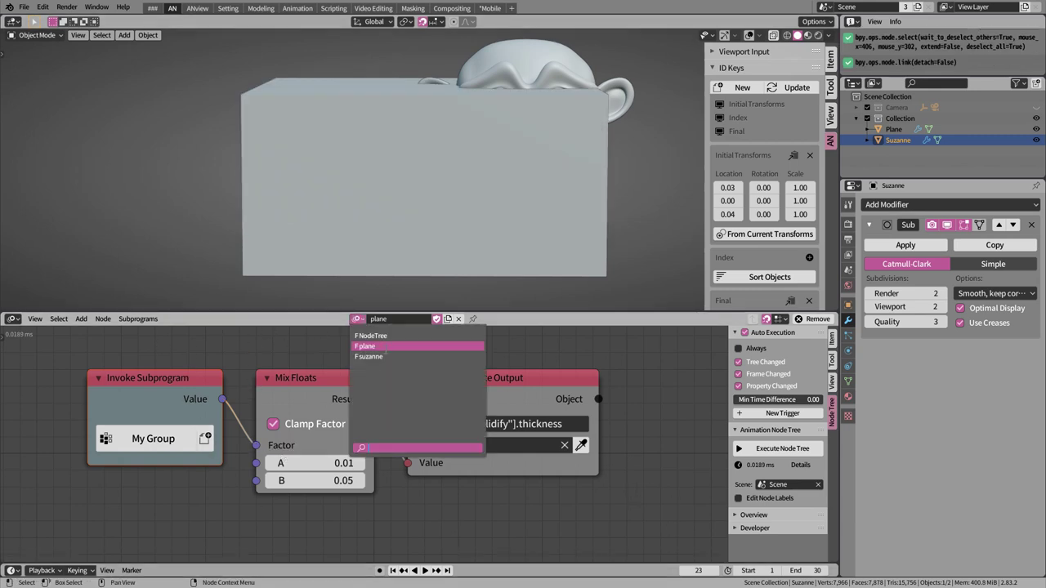
click(384, 357)
scroll(291, 357, down, 2)
middle_drag(291, 357, 441, 386)
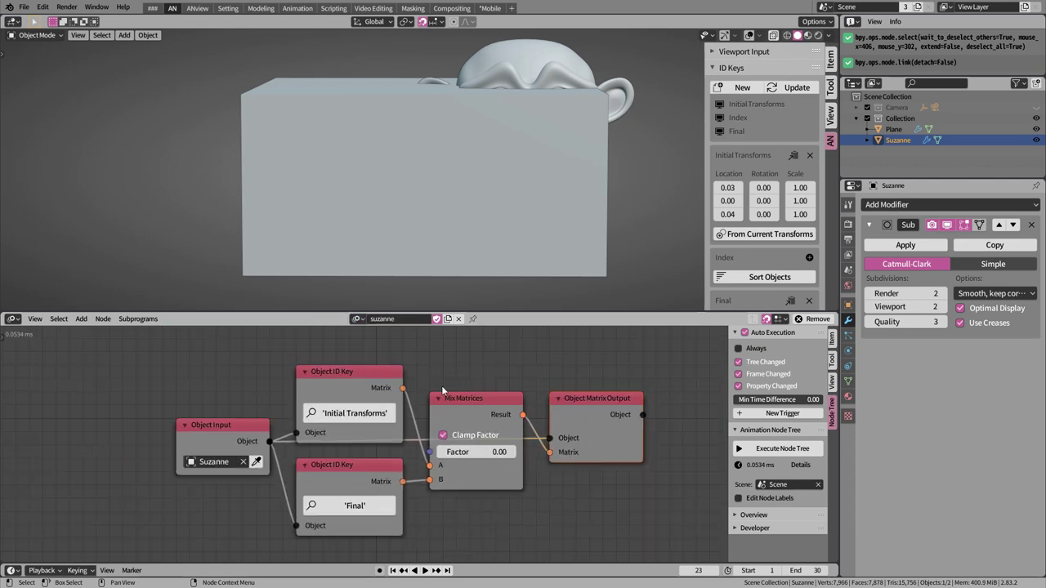
click(147, 319)
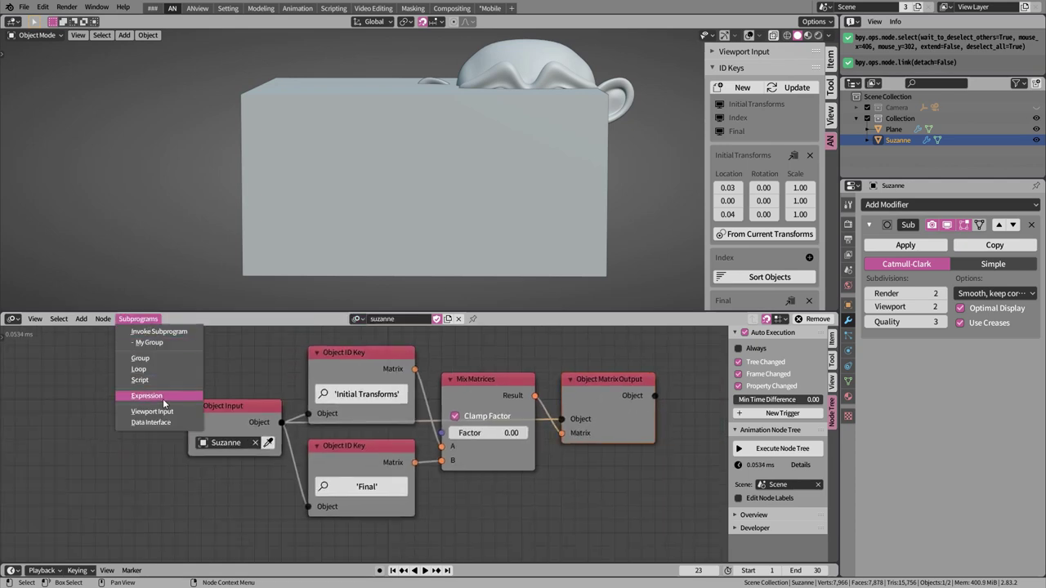
click(155, 341)
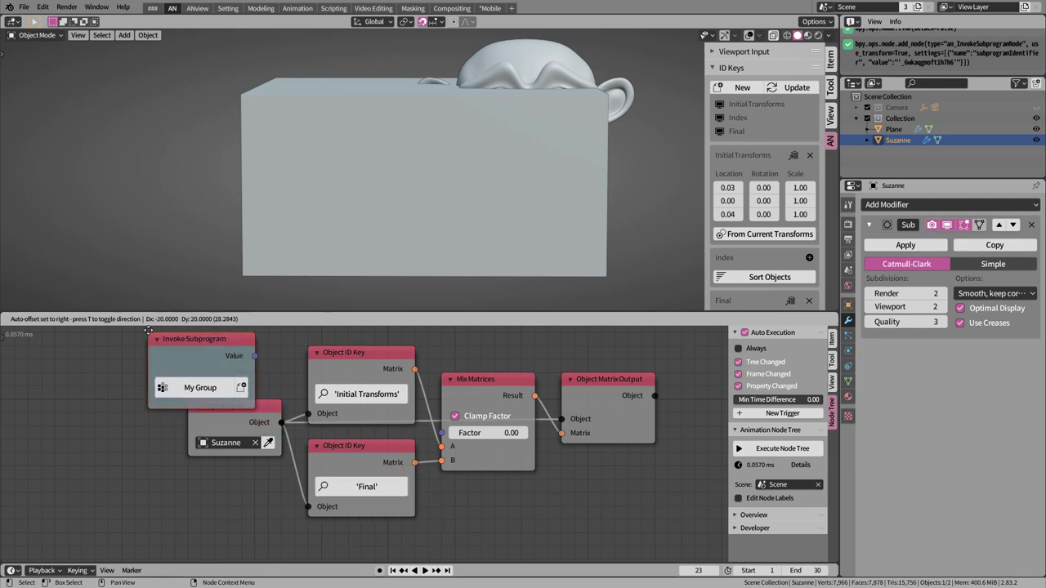
click(63, 372)
drag(173, 396, 262, 402)
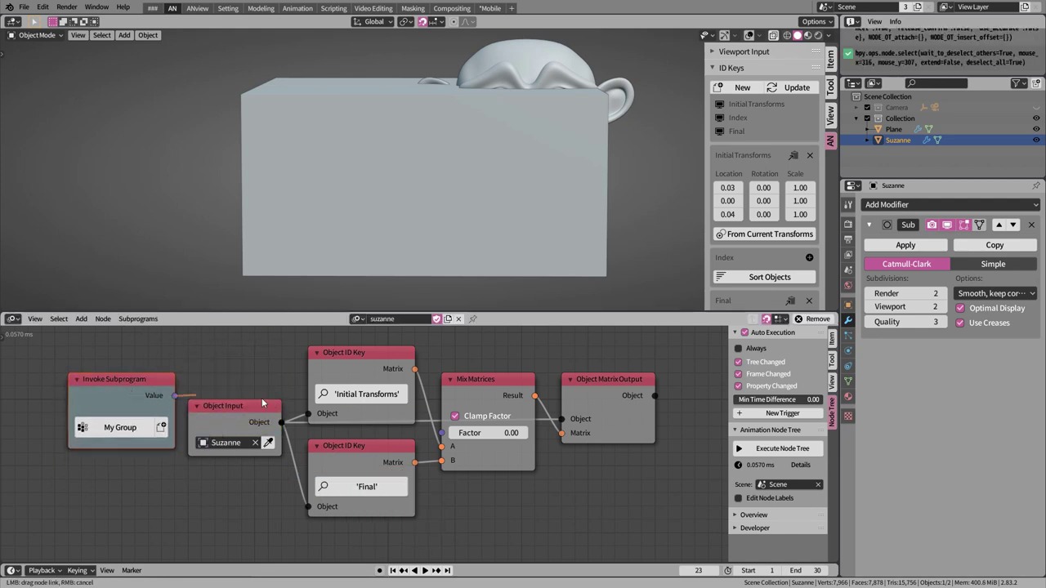
drag(449, 441, 446, 436)
- Move the Invoke Subprogram node above Object Input, frame all nodes, and return to frame 1
key(g)
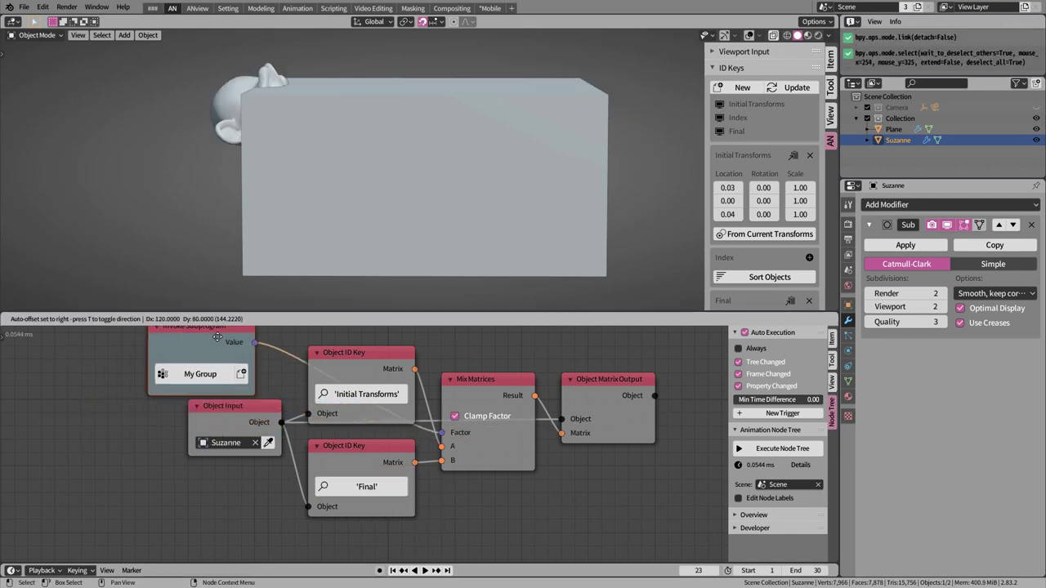
click(261, 343)
middle_drag(262, 343, 232, 396)
key(g)
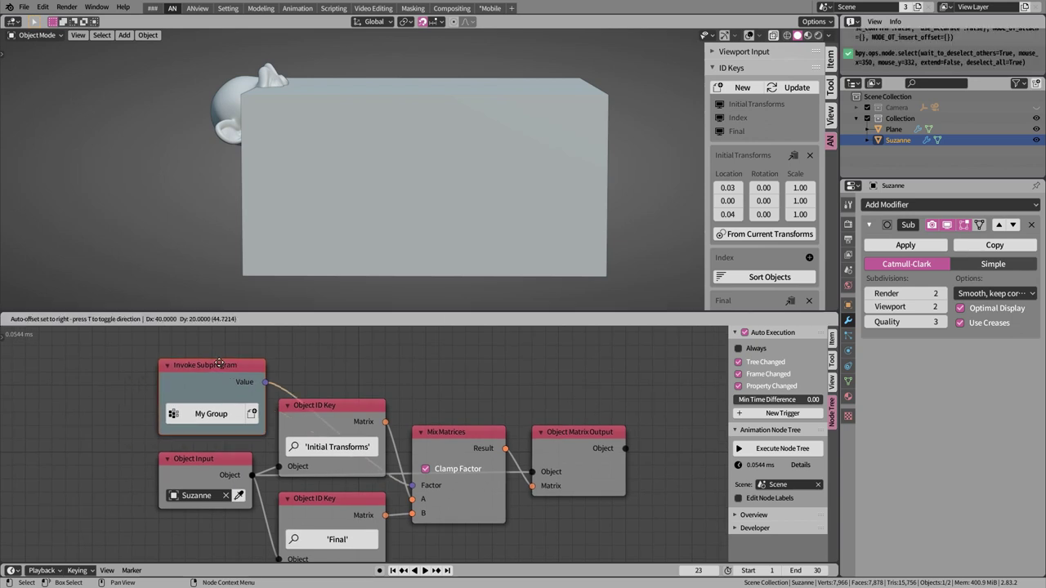
click(221, 365)
key(Home)
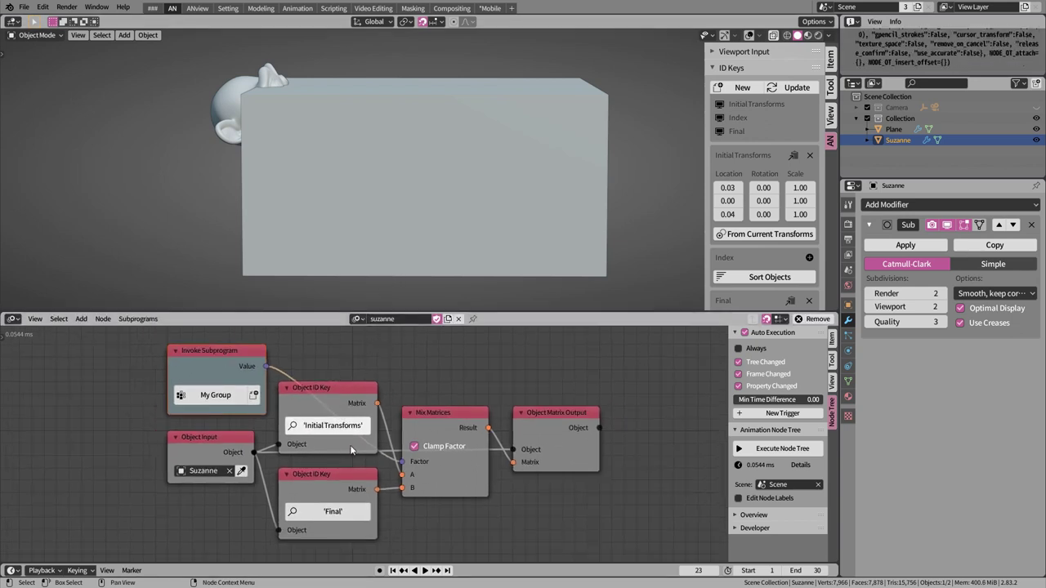
click(393, 571)
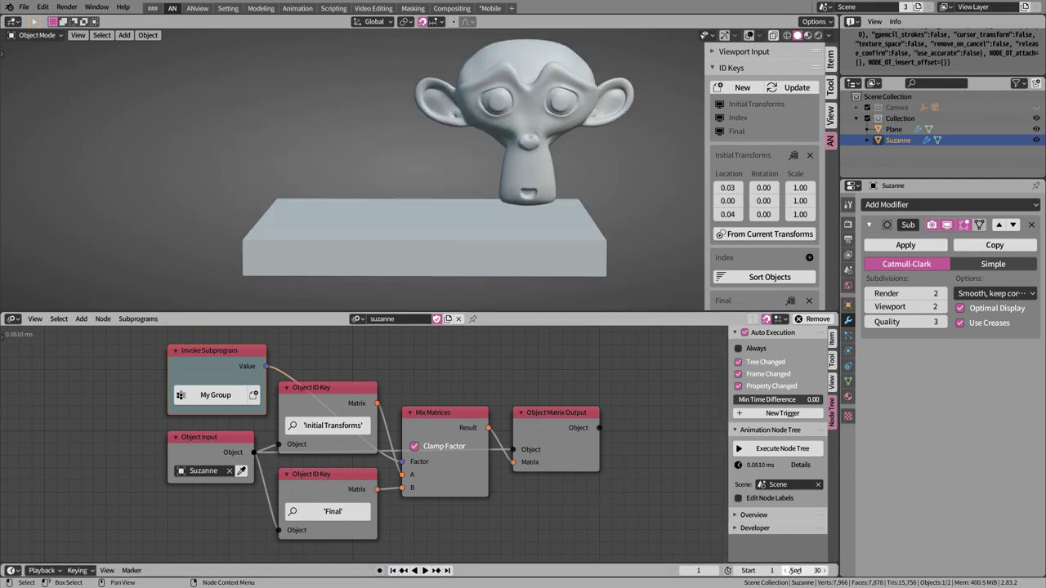
click(425, 571)
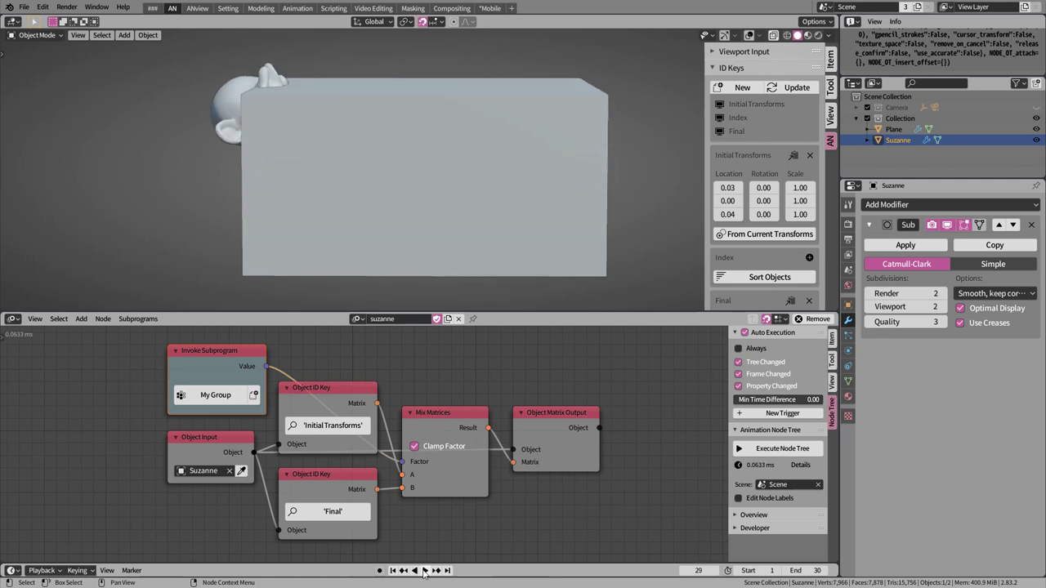
click(424, 573)
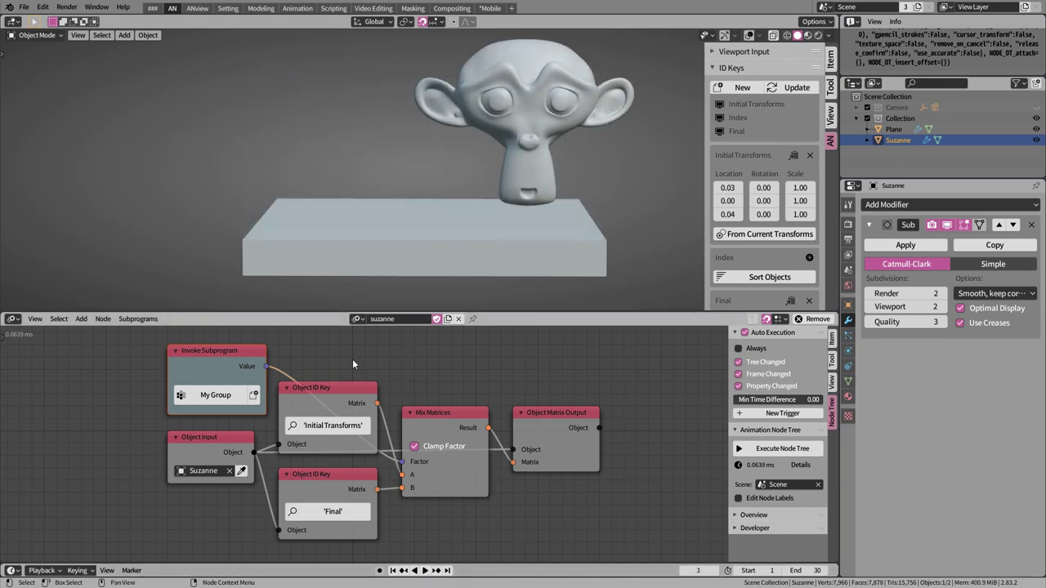
click(359, 320)
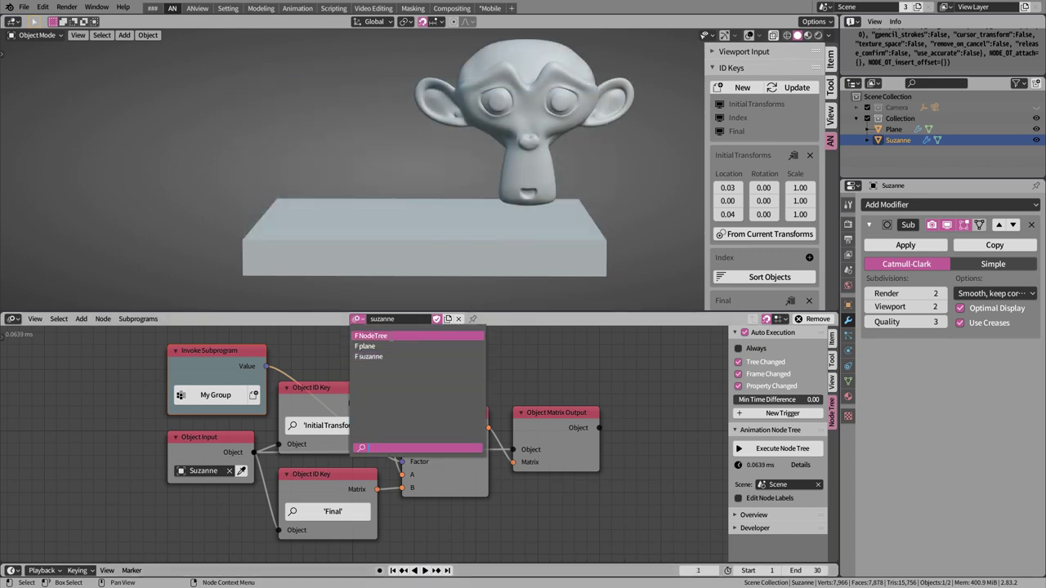
- In the NodeTree, set Map Range interpolation to Exponential and Input Max to 10 while playing
click(370, 335)
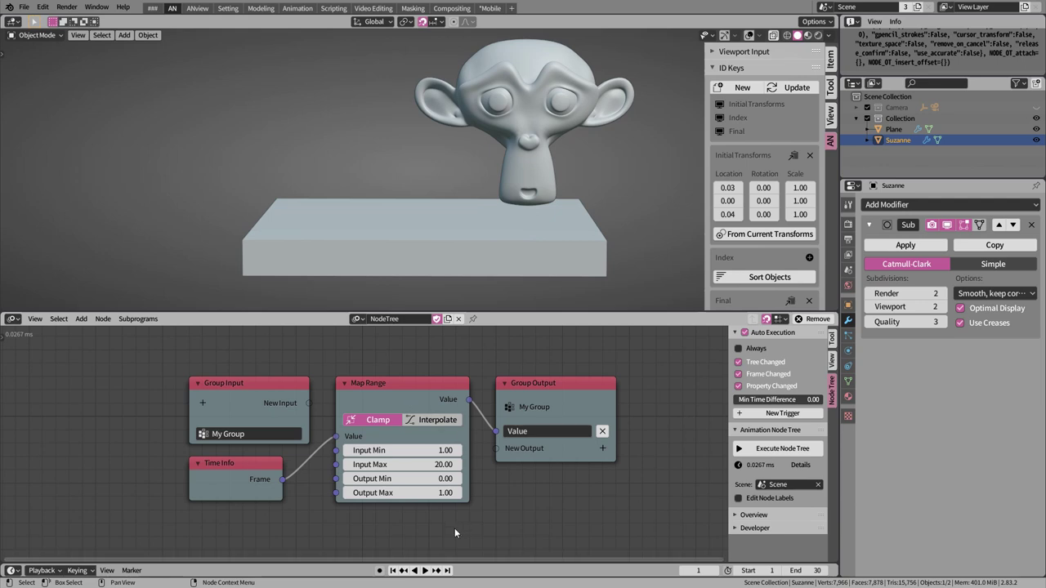
click(425, 573)
click(442, 421)
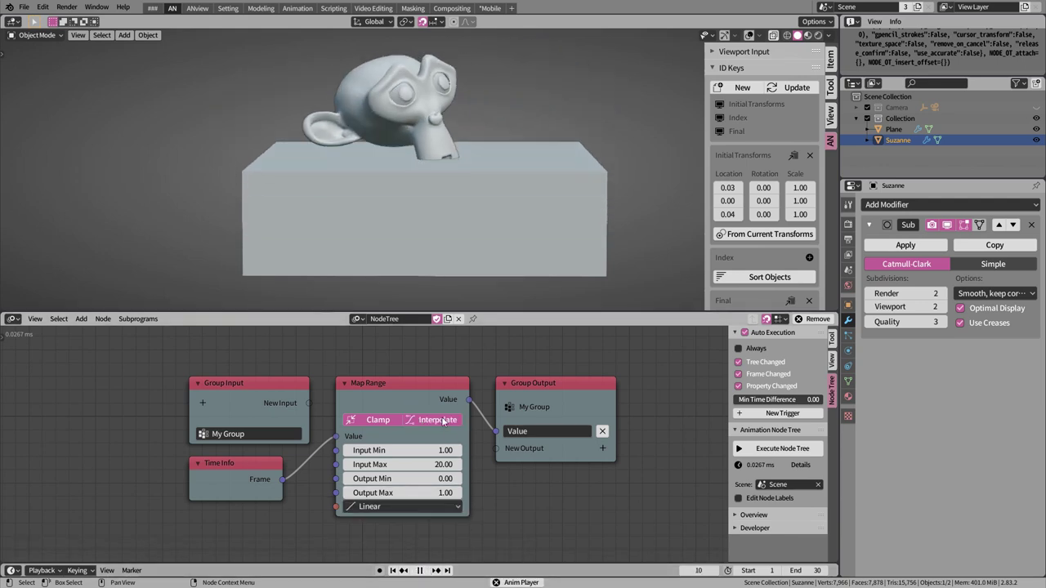
click(385, 503)
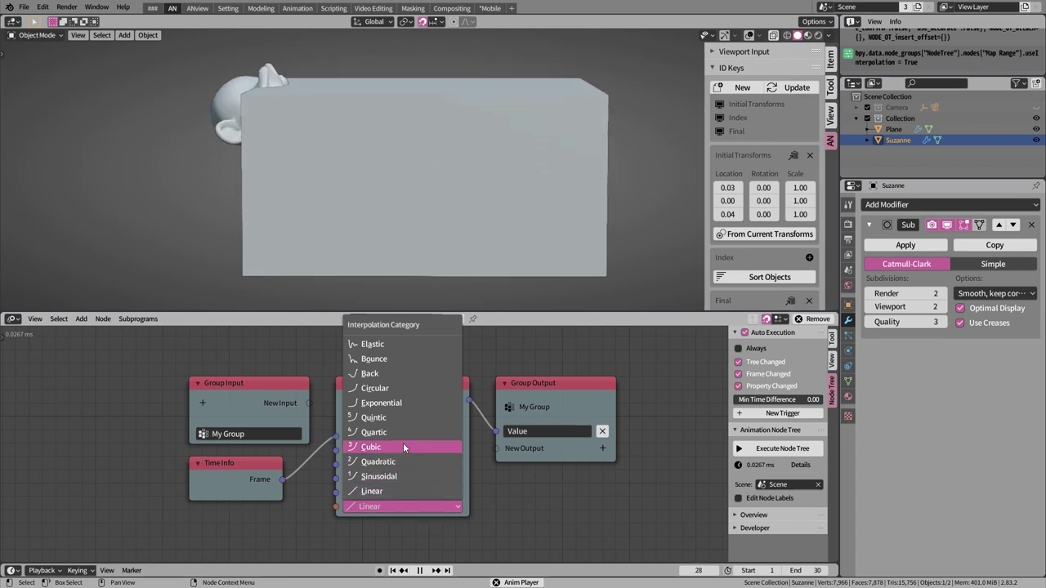
click(400, 404)
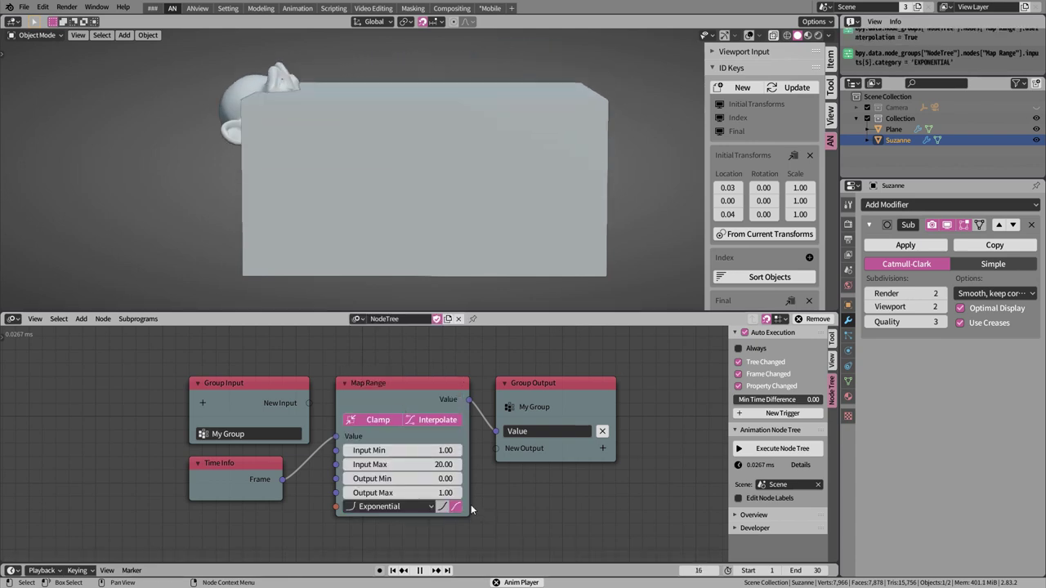
click(423, 465)
text(10)
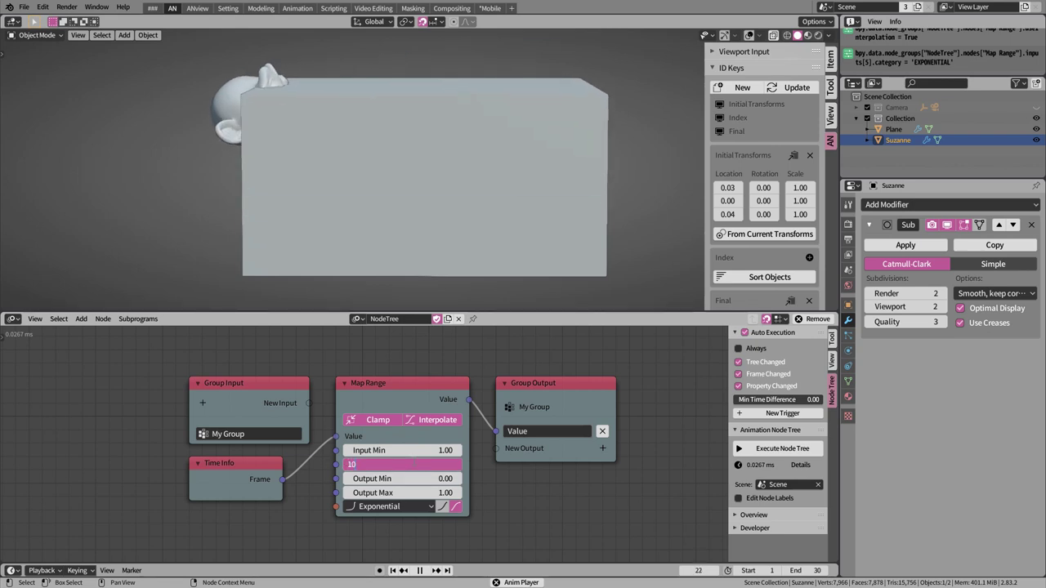
key(Return)
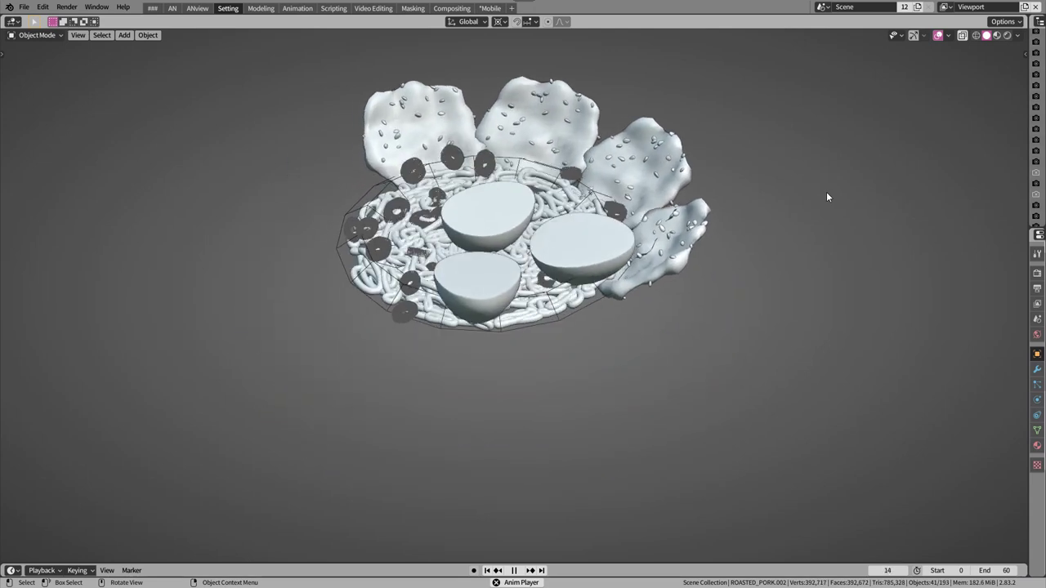
- Play the soup bowl animation twice, stopping and resetting to the first frame each time
key(Escape)
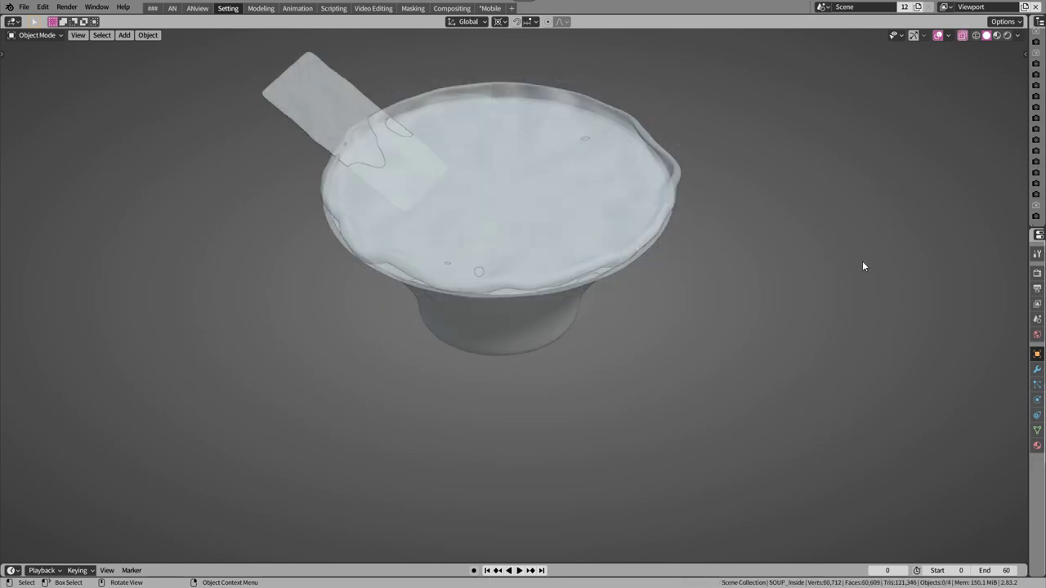
key(space)
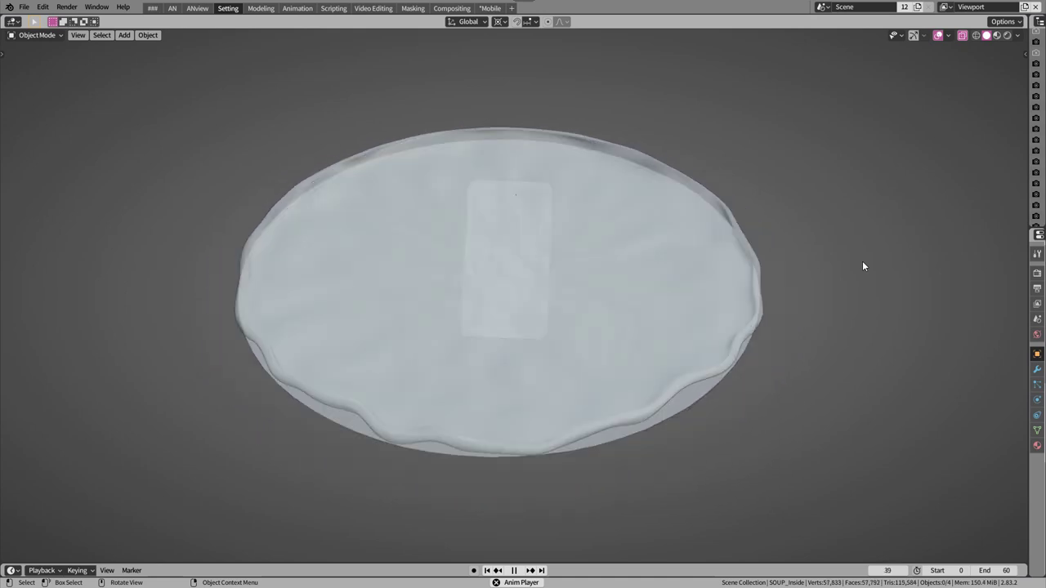
key(Escape)
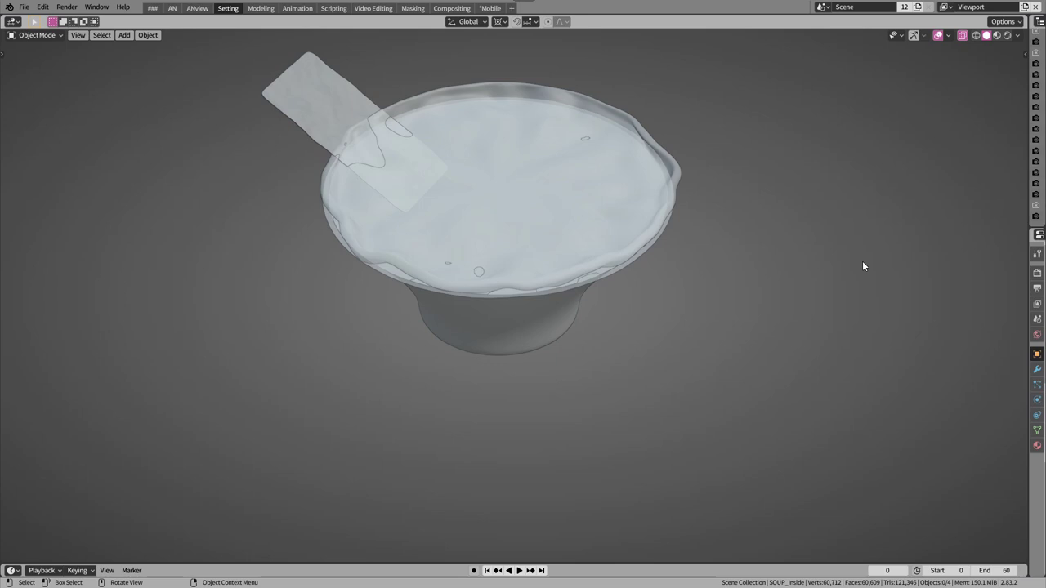
key(space)
key(space)
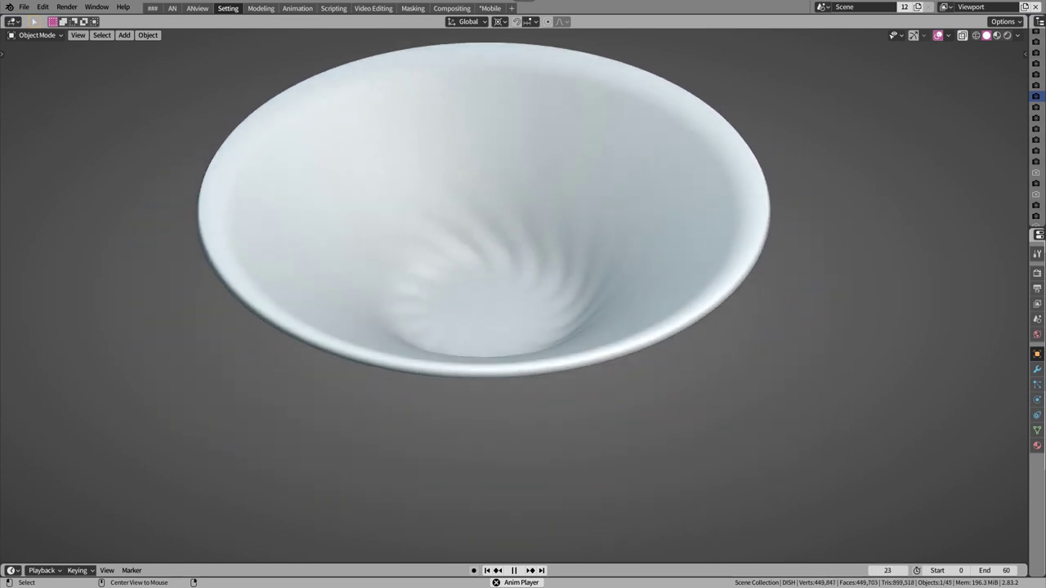
key(Escape)
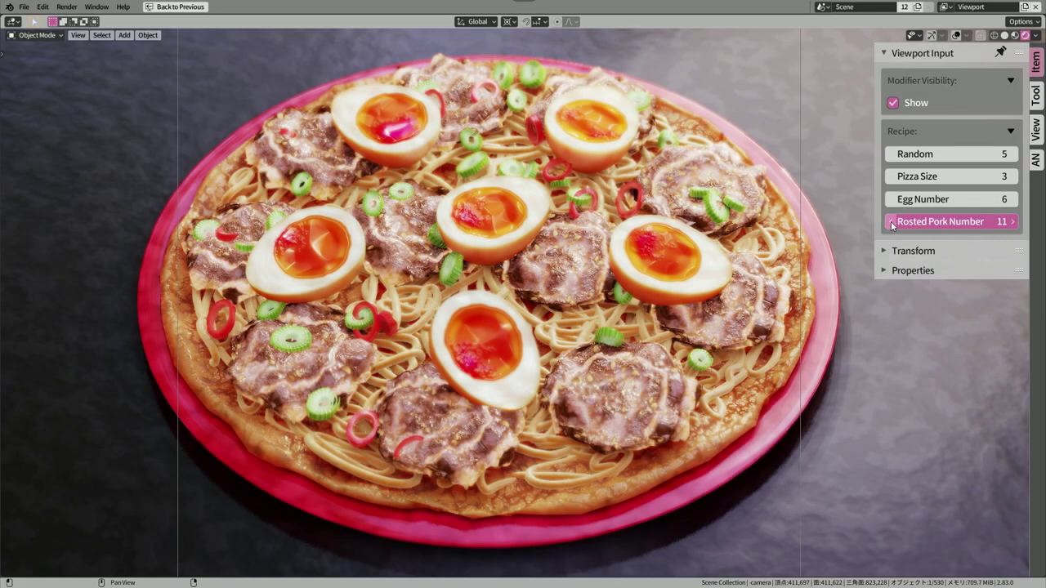
- Lower Rosted Pork Number to 8, Egg Number to 3 and Pizza Size to 1
click(891, 224)
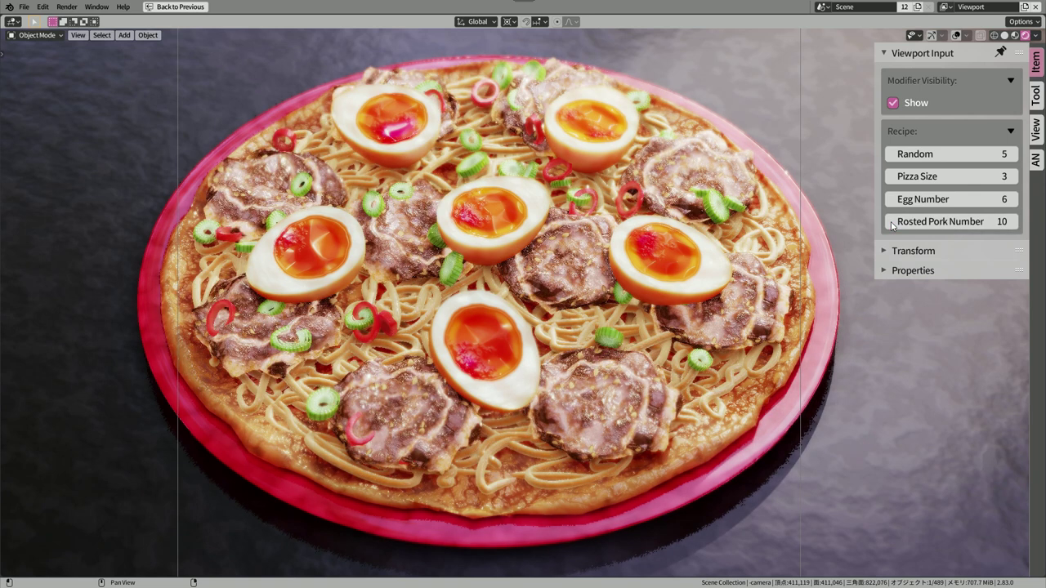
click(891, 224)
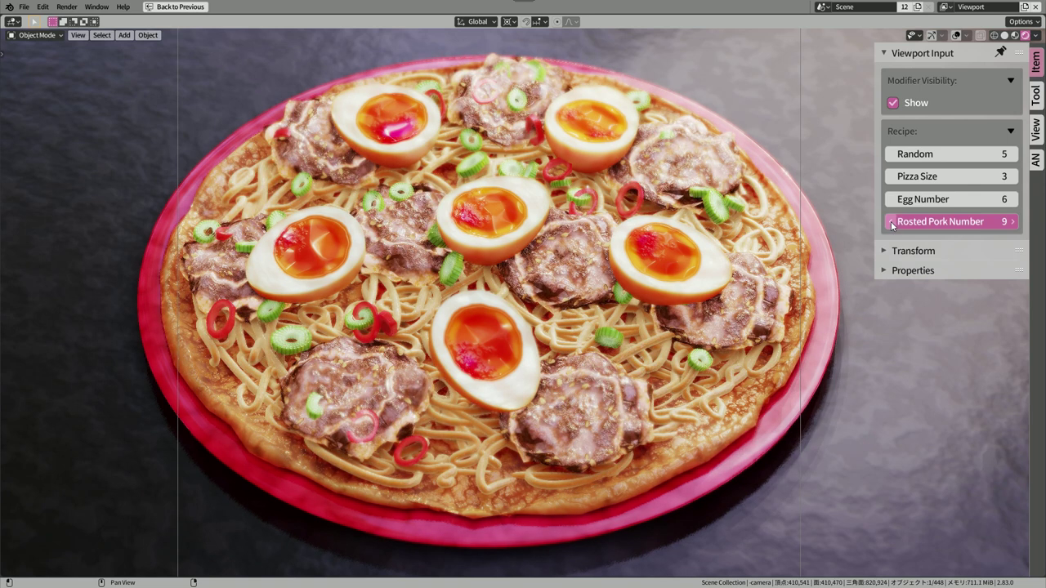
click(892, 222)
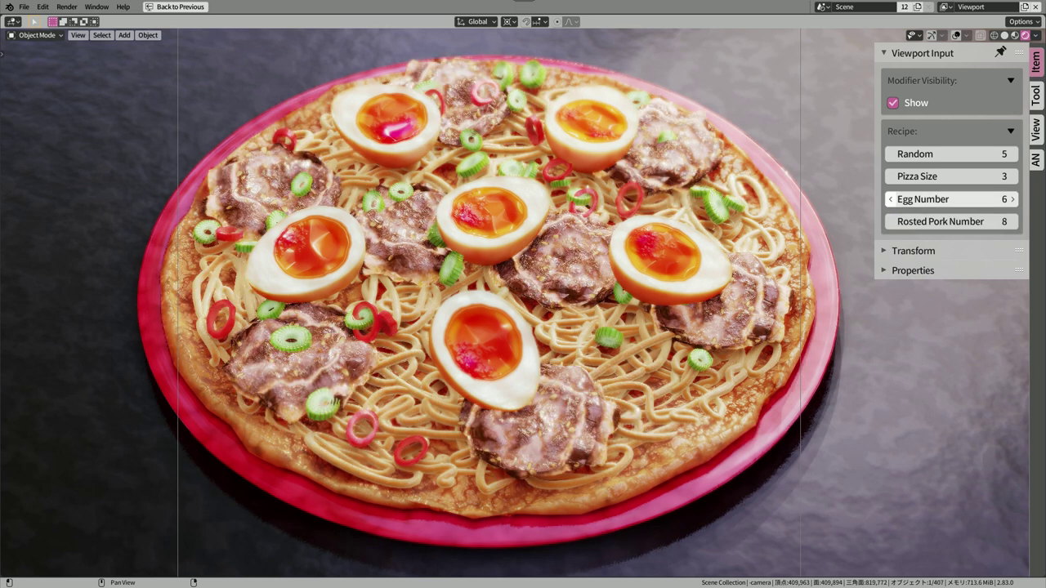
click(891, 202)
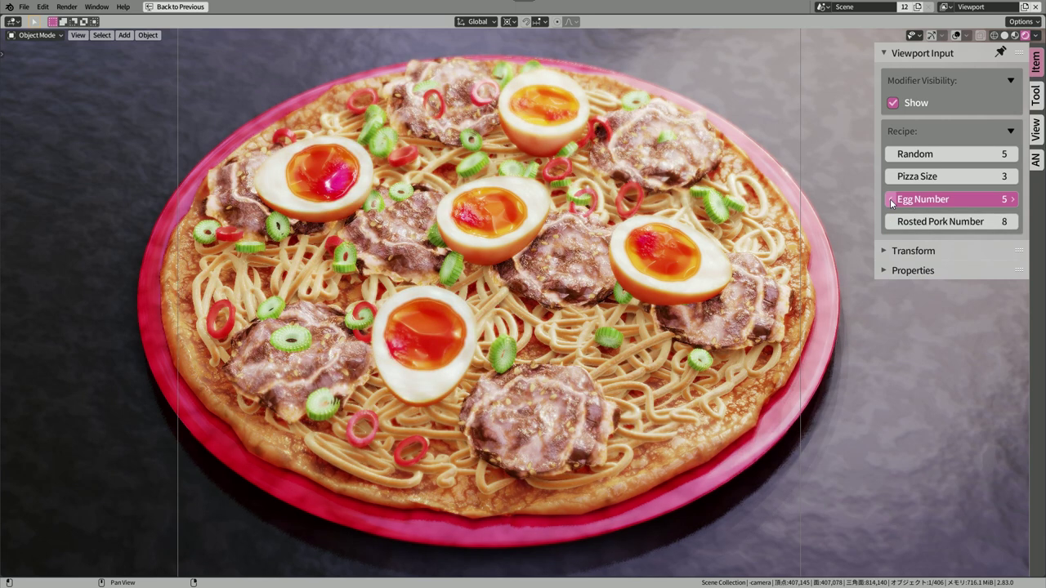
click(892, 202)
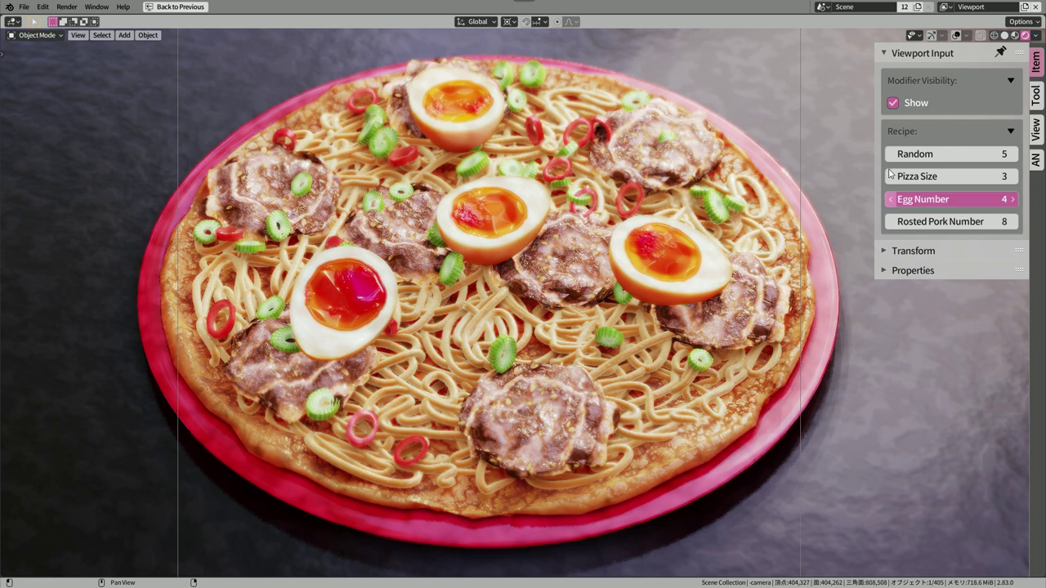
click(892, 200)
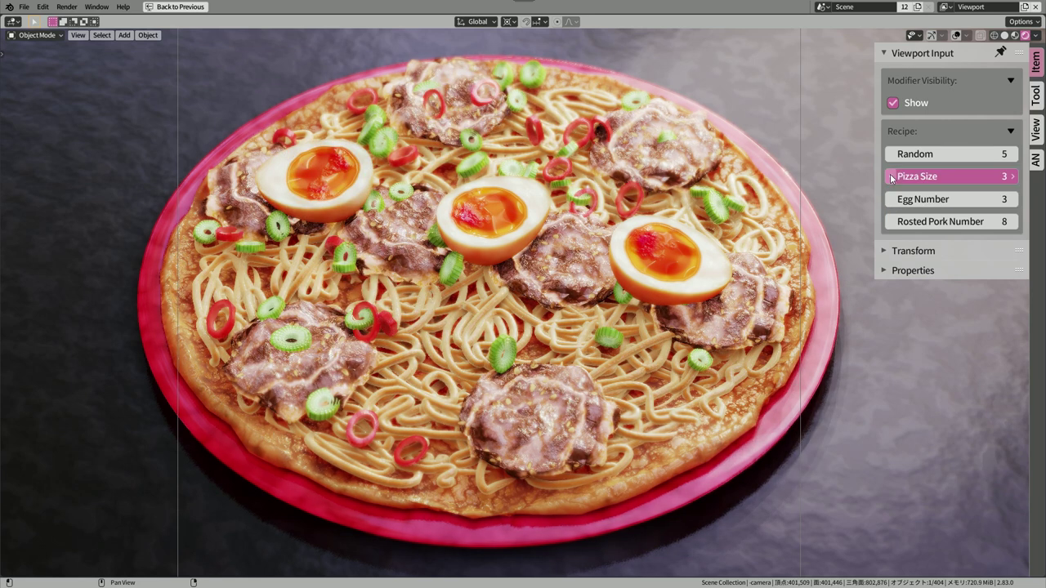
click(892, 177)
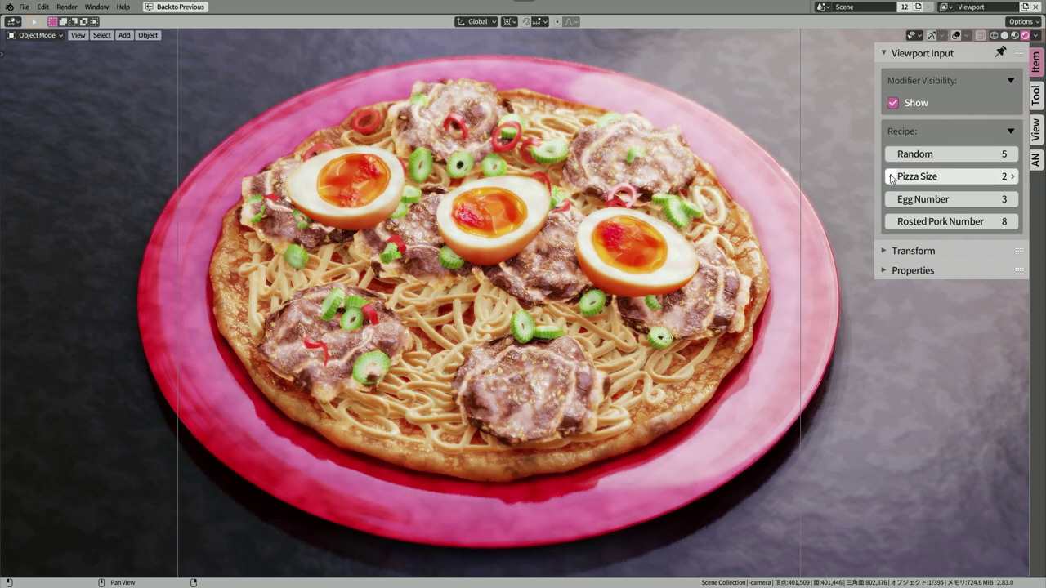
click(892, 177)
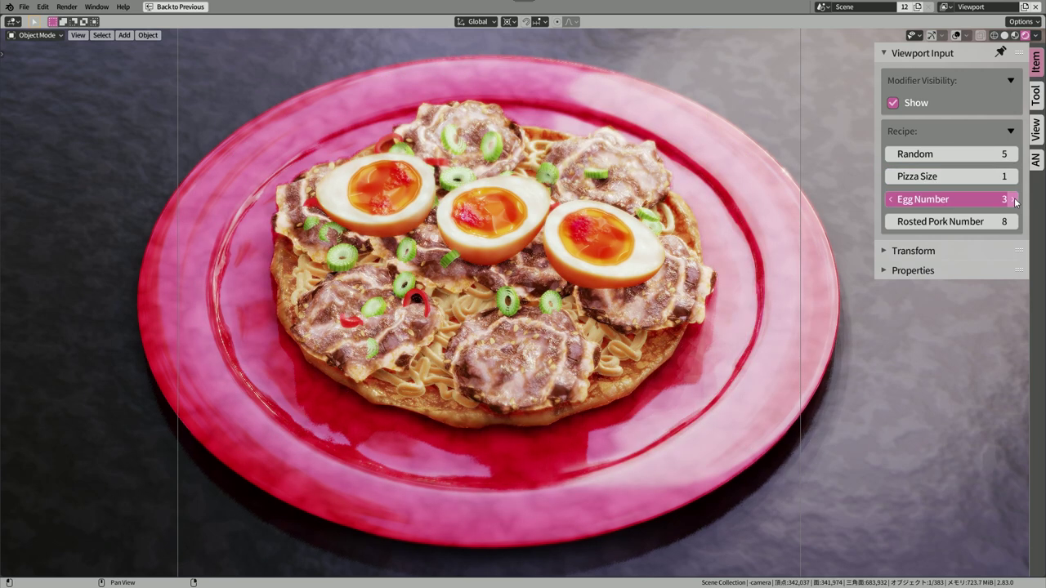
- Raise Egg Number to 5, Pizza Size to 2 and Rosted Pork Number to 10
click(1014, 199)
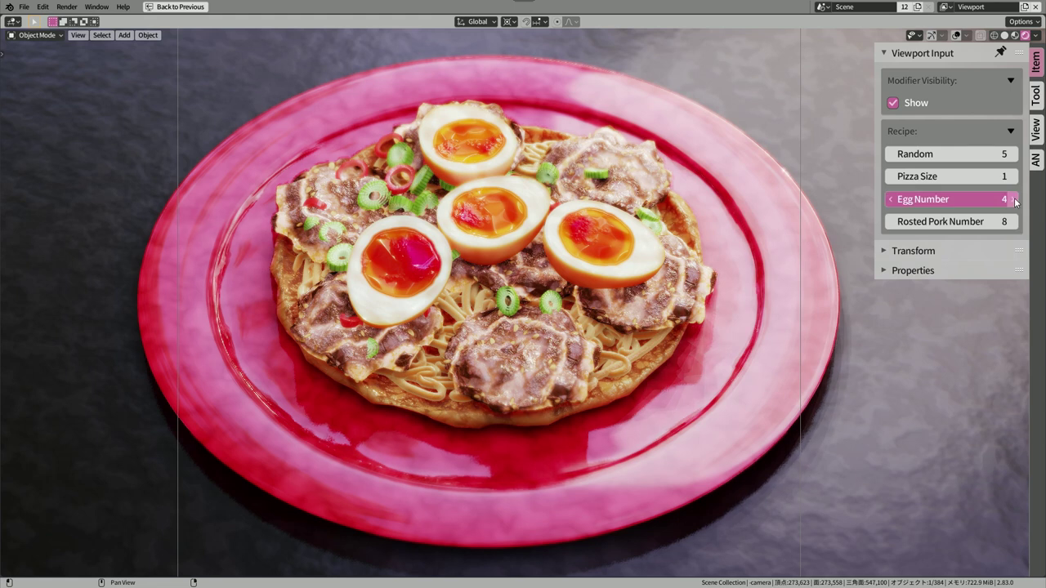
click(1014, 200)
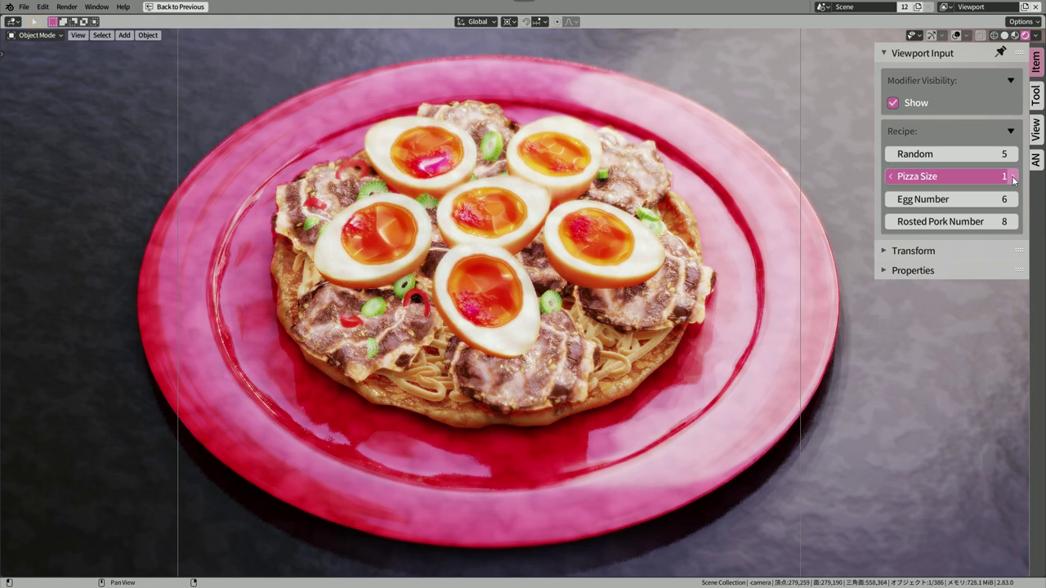
click(1014, 177)
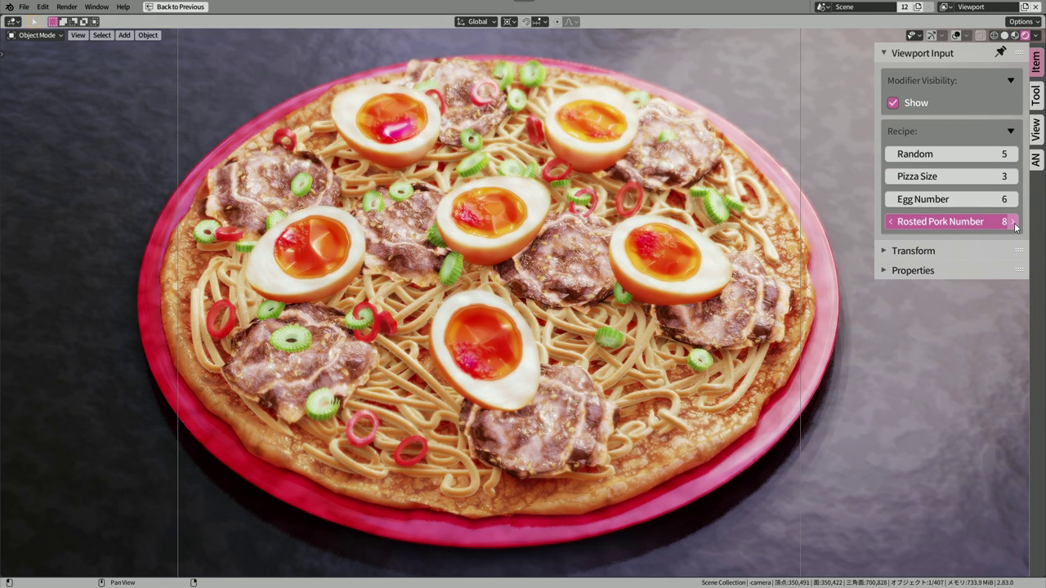
click(1013, 222)
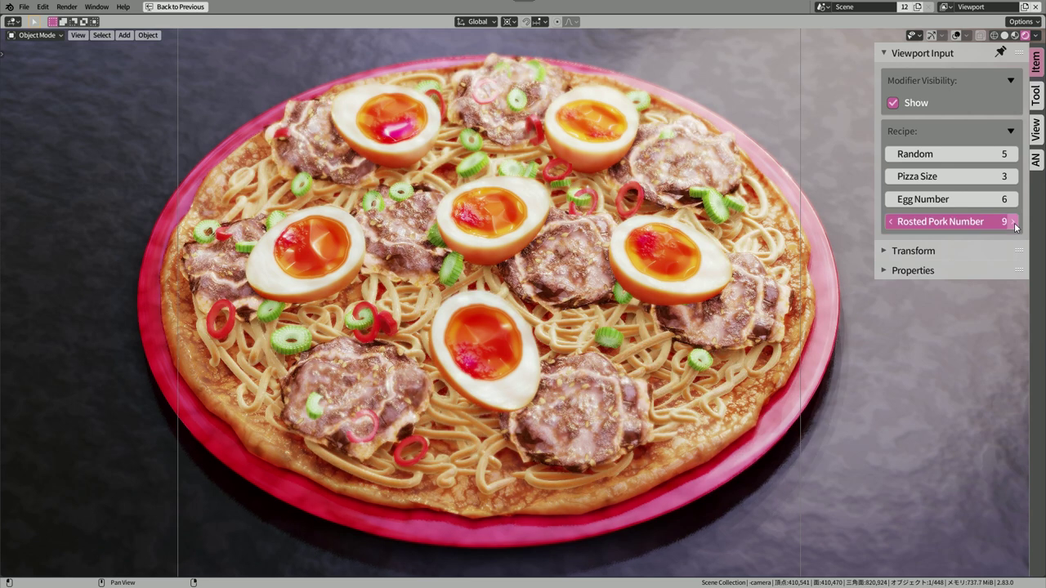
click(1013, 221)
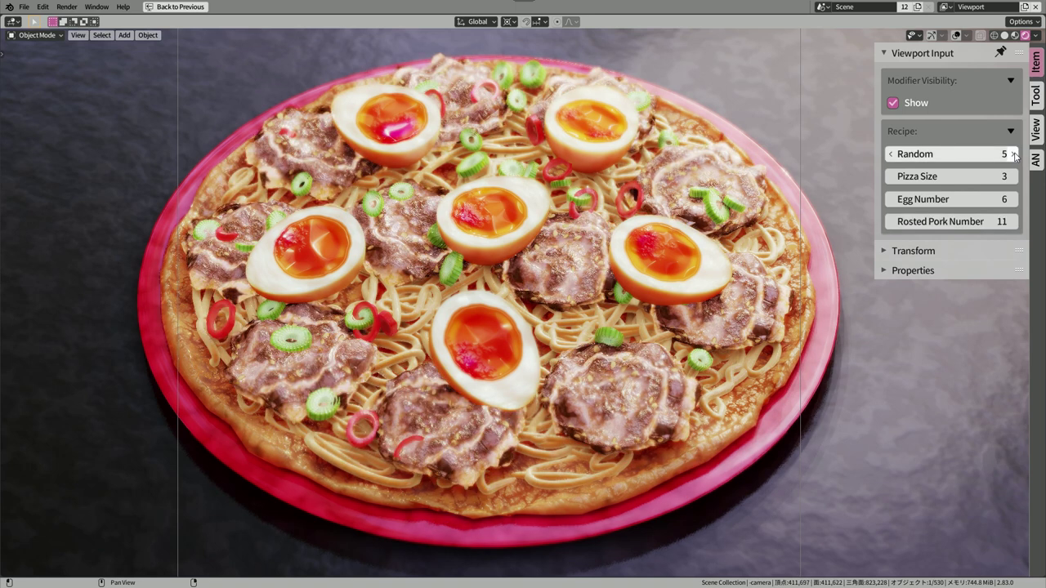
- Step the Random seed through 6 and 7 back to 5, then show solid shading without modifiers
click(1015, 154)
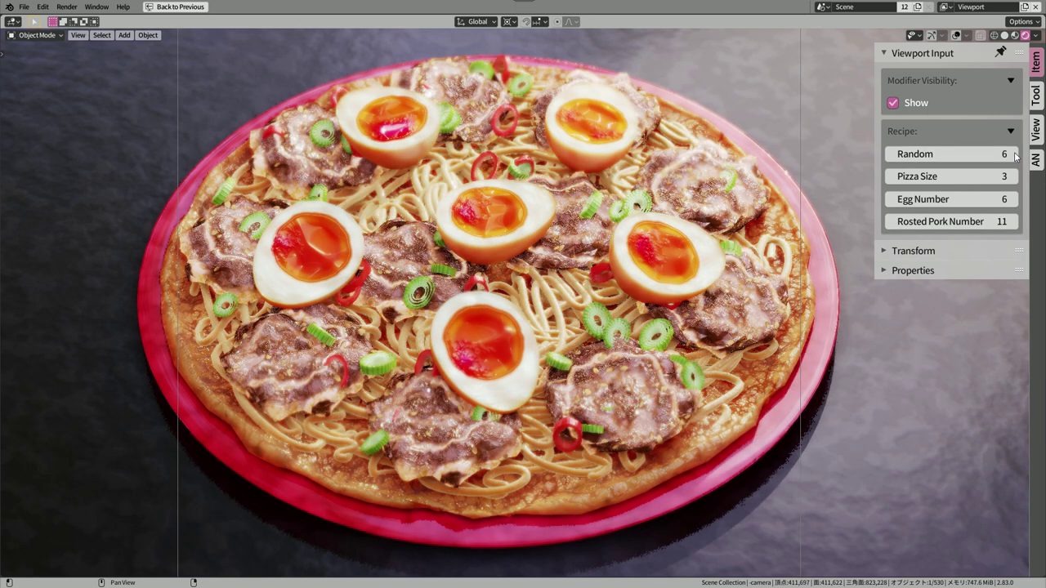
click(891, 157)
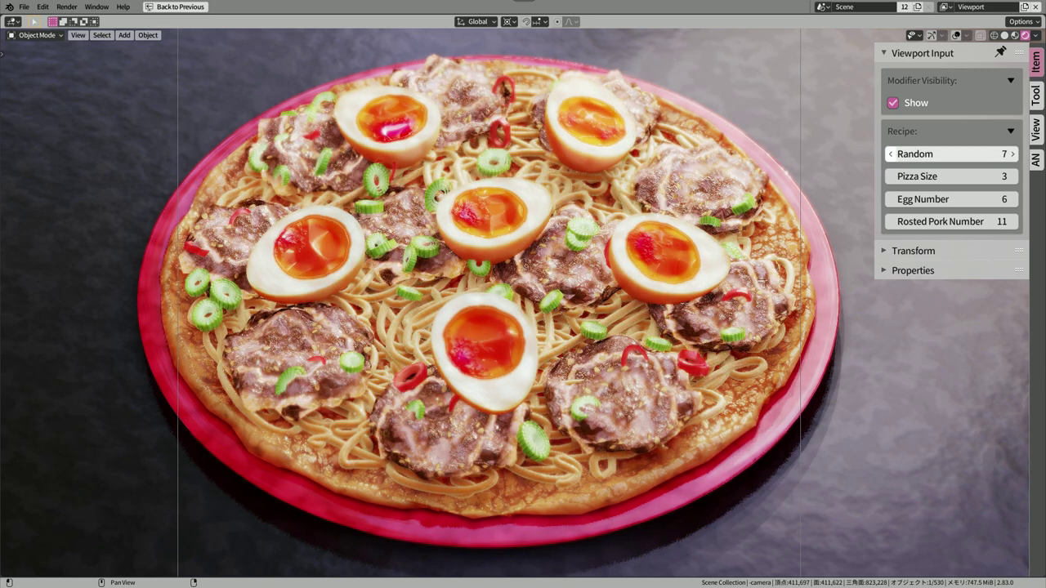
click(891, 157)
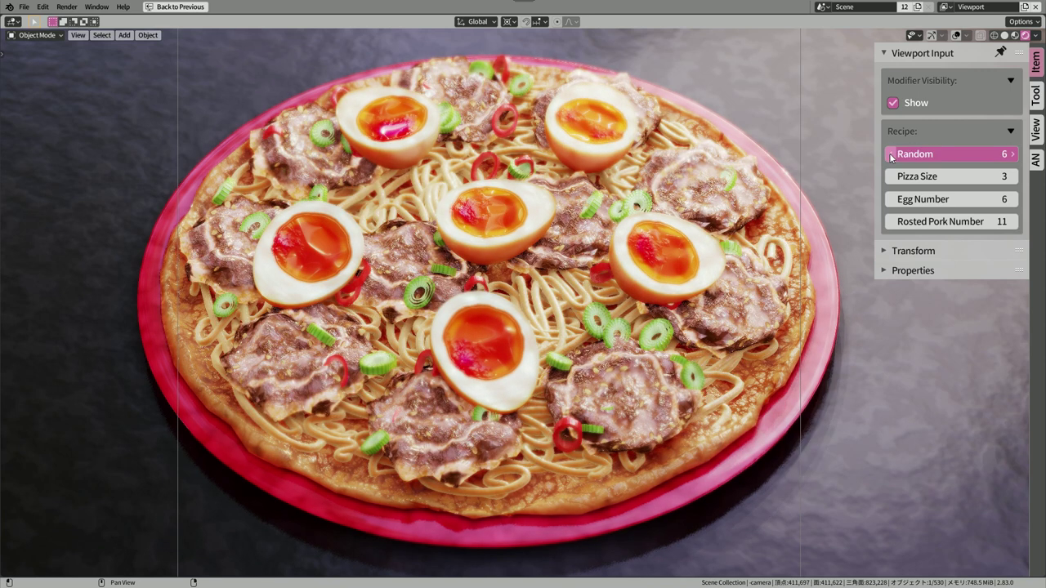
click(891, 157)
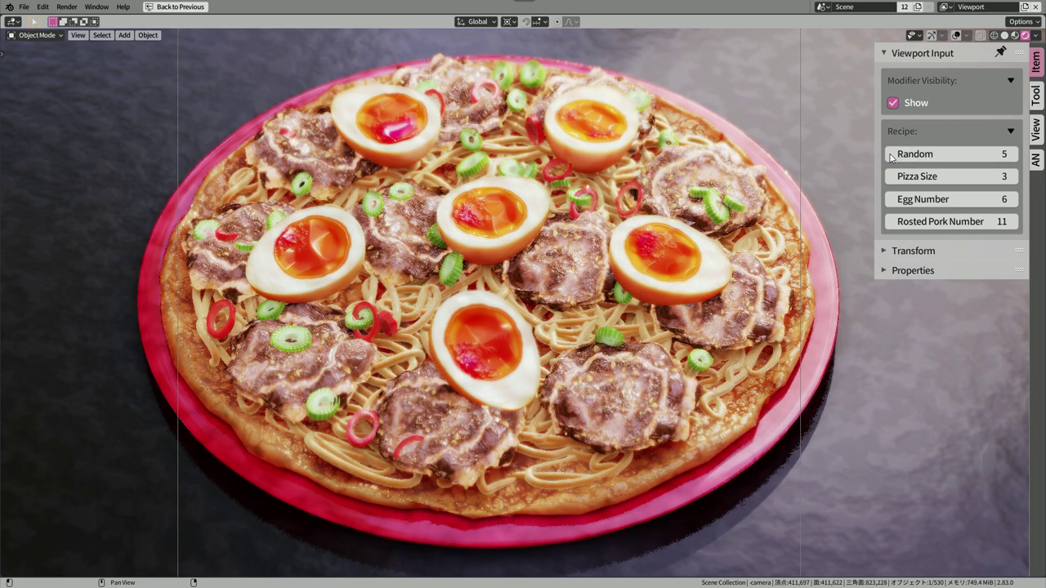
click(1006, 36)
click(893, 103)
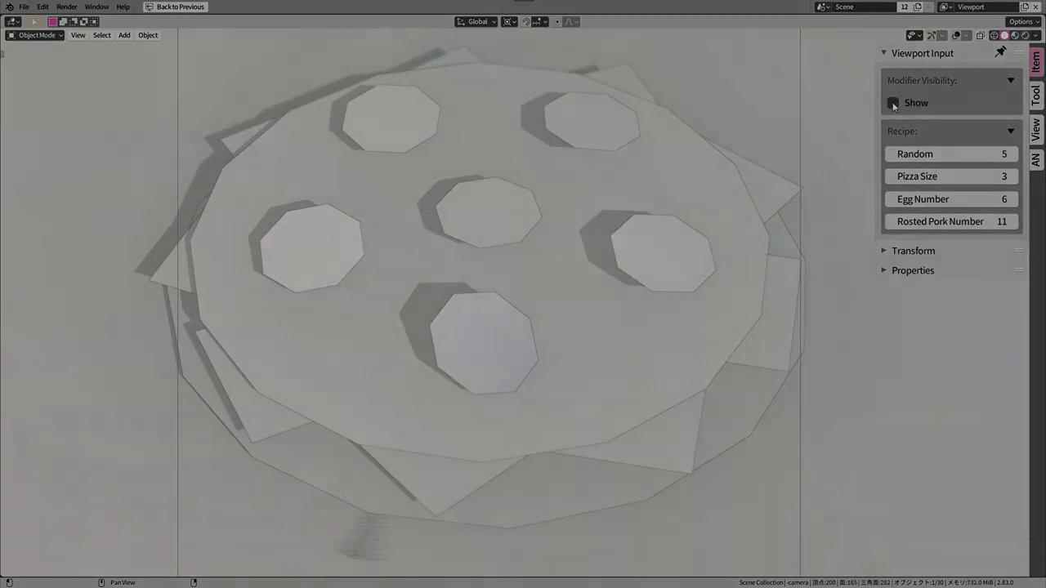